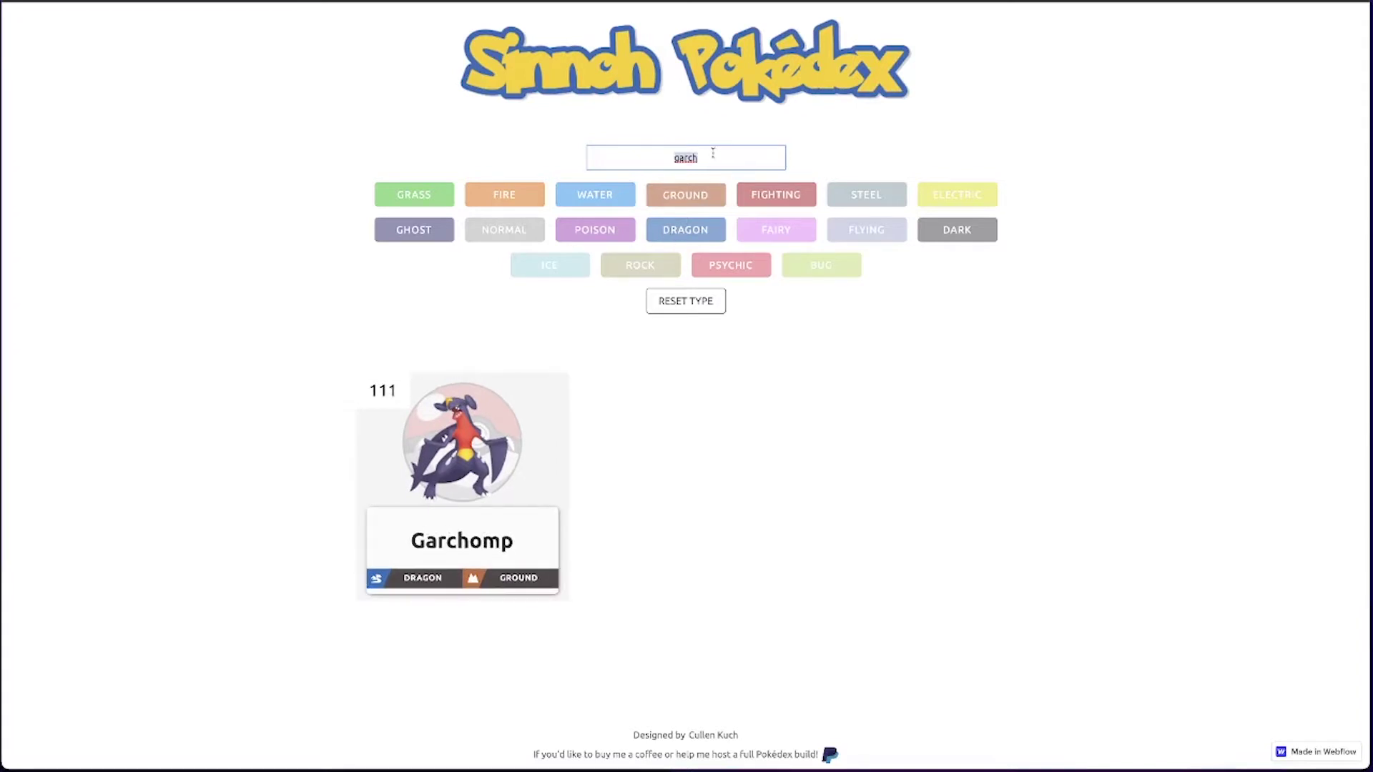
Step: Clear the search box, filter to Psychic, reset the type filter, then filter to Poison
key("BackSpace")
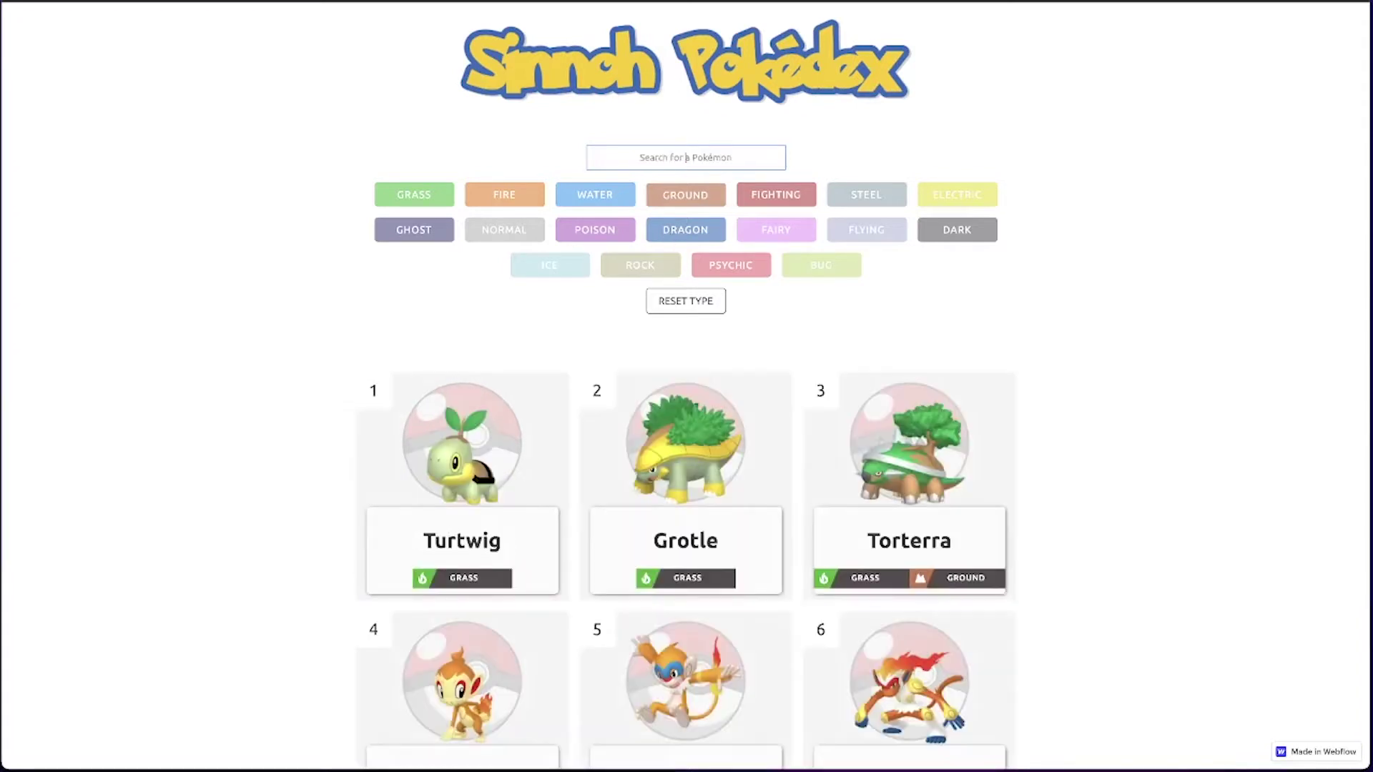
left_click(730, 265)
left_click(678, 310)
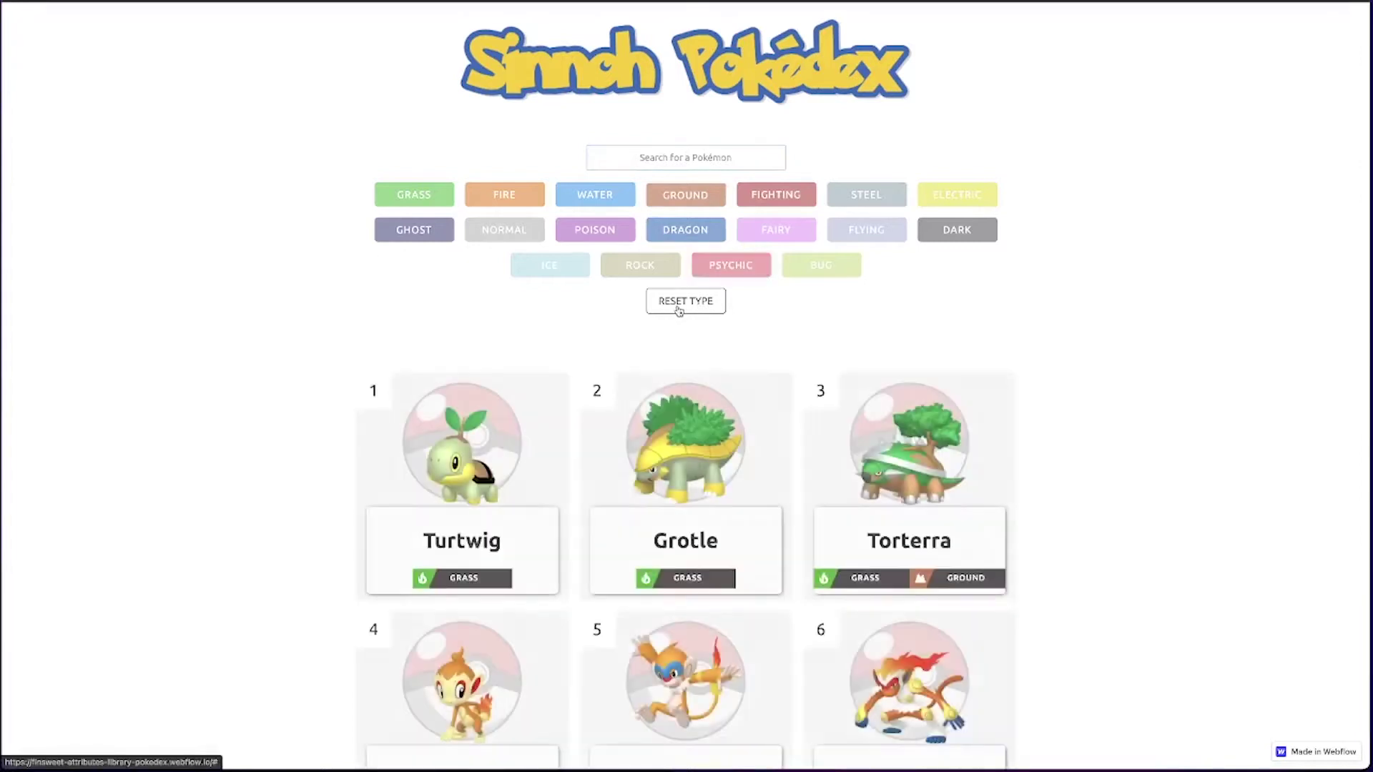
left_click(580, 231)
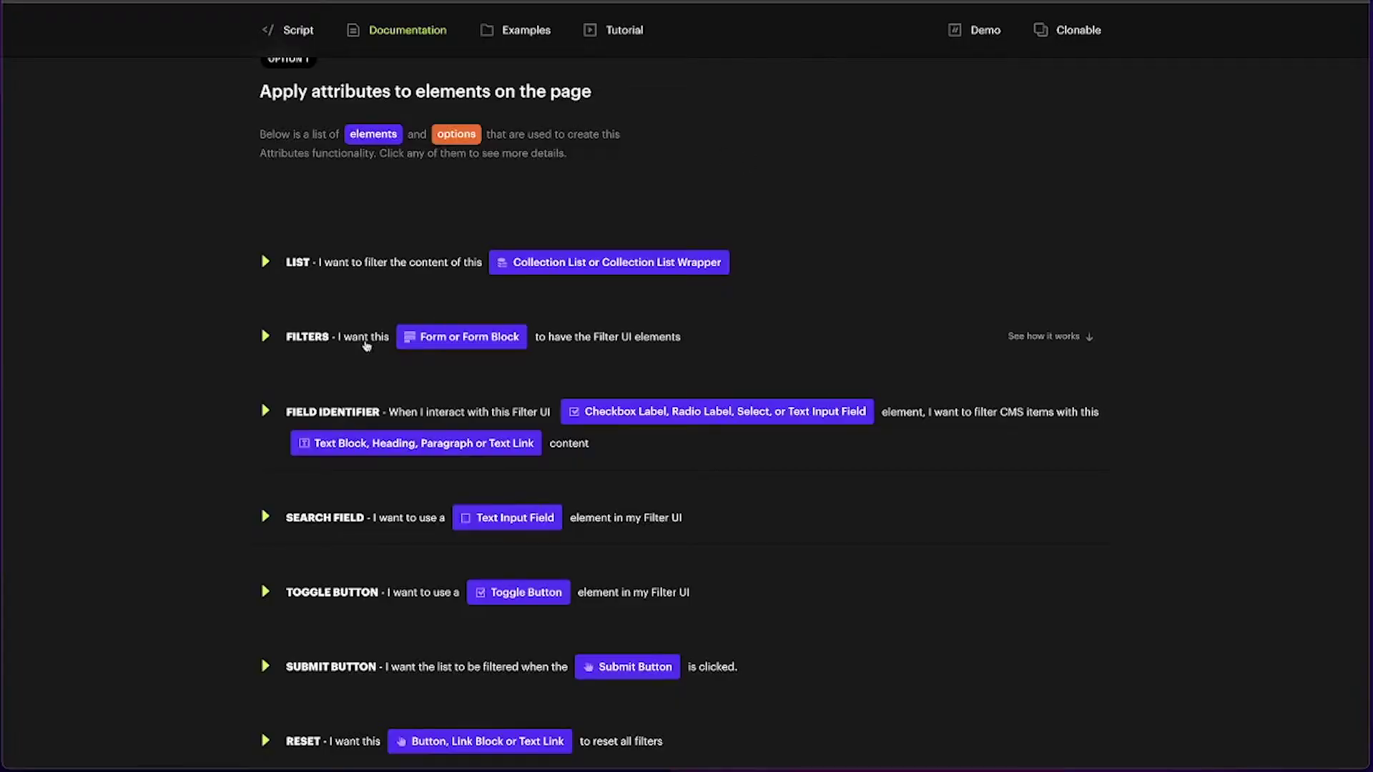
Step: Browse the CMS Filter docs and expand the RESET attribute details
scroll(388, 326, "up", 8)
scroll(408, 224, "up", 3)
scroll(544, 254, "down", 1)
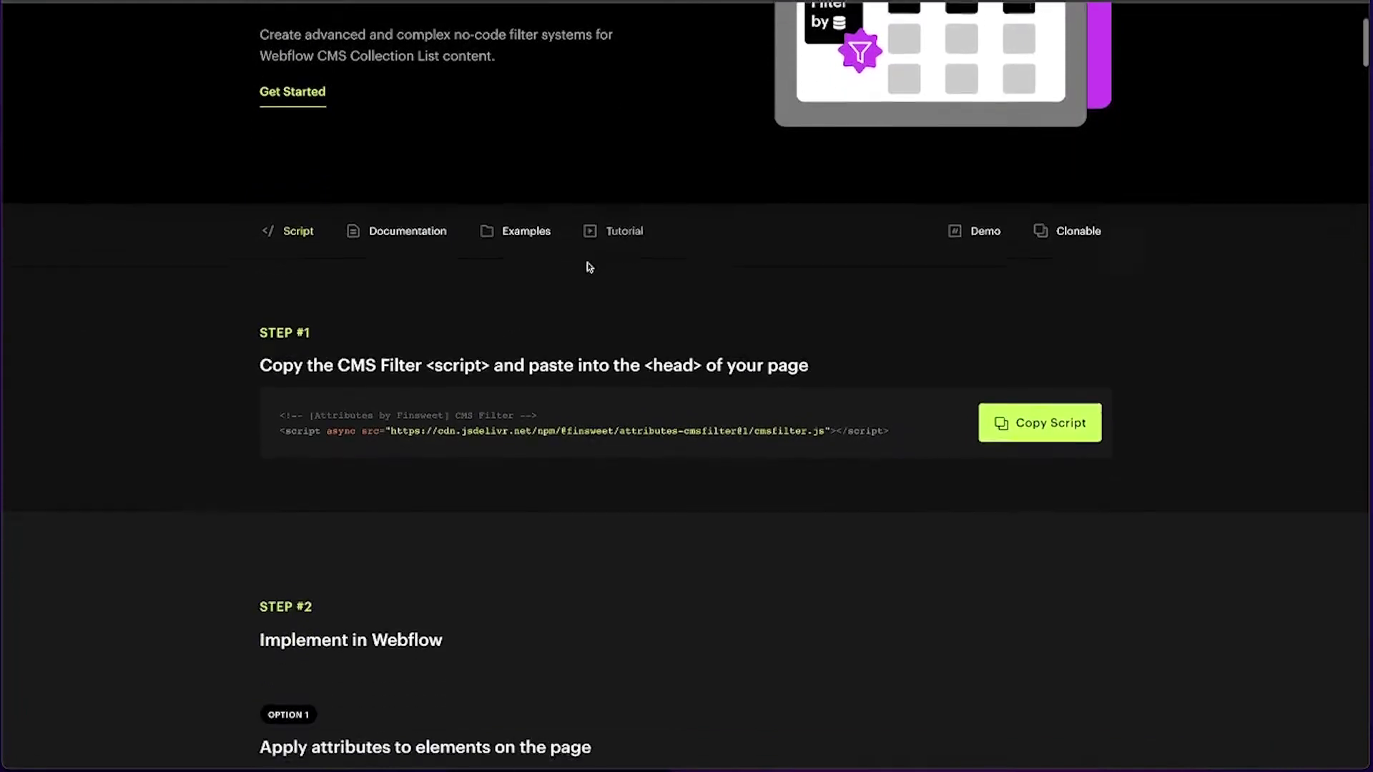
scroll(589, 267, "up", 3)
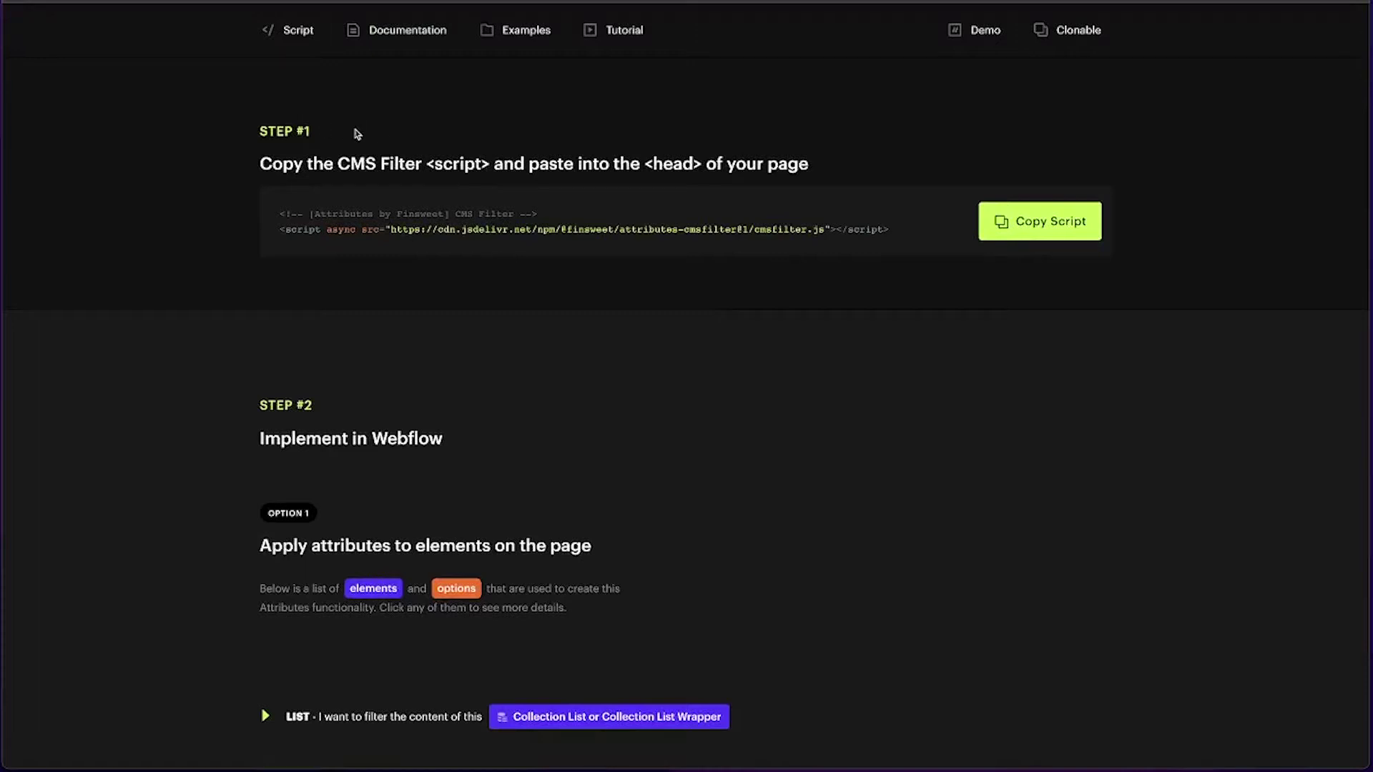
scroll(377, 138, "down", 15)
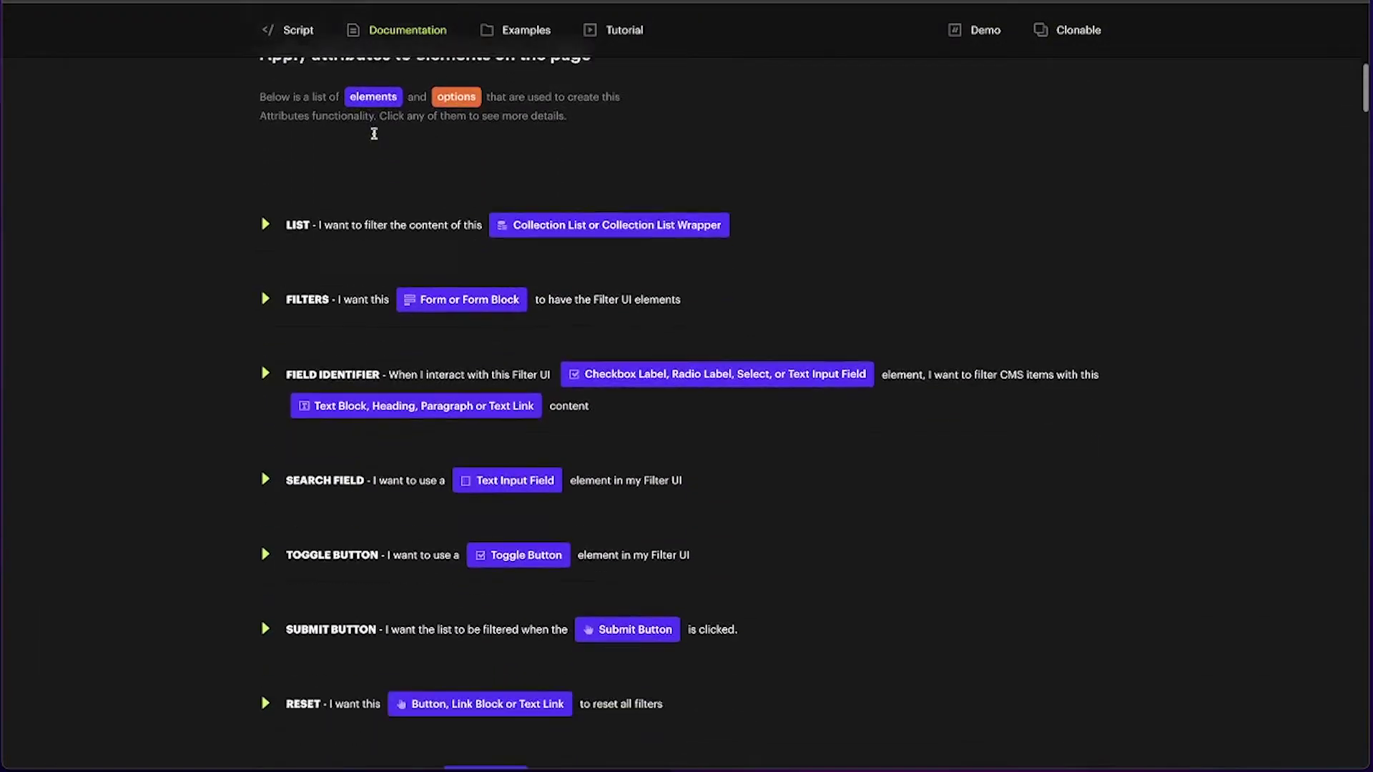
scroll(376, 138, "down", 1)
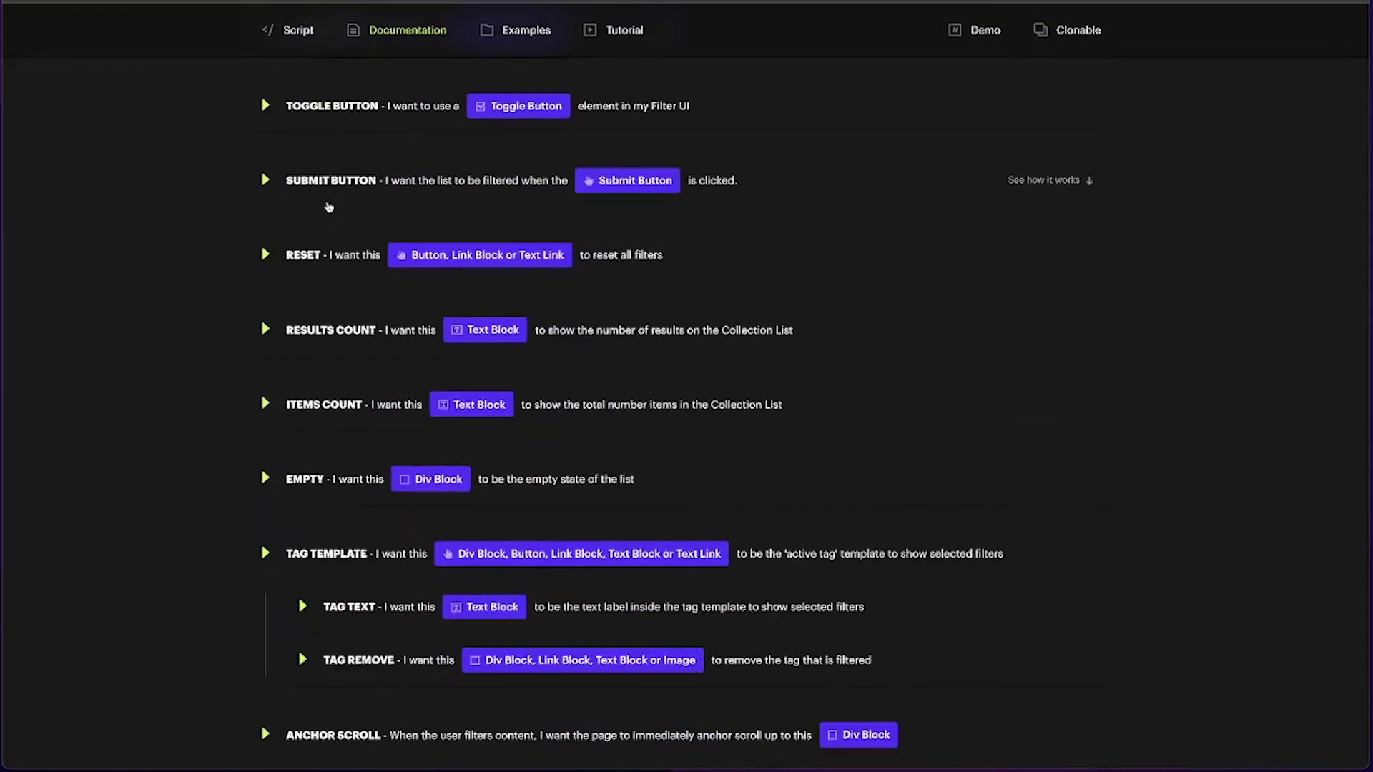
left_click(315, 256)
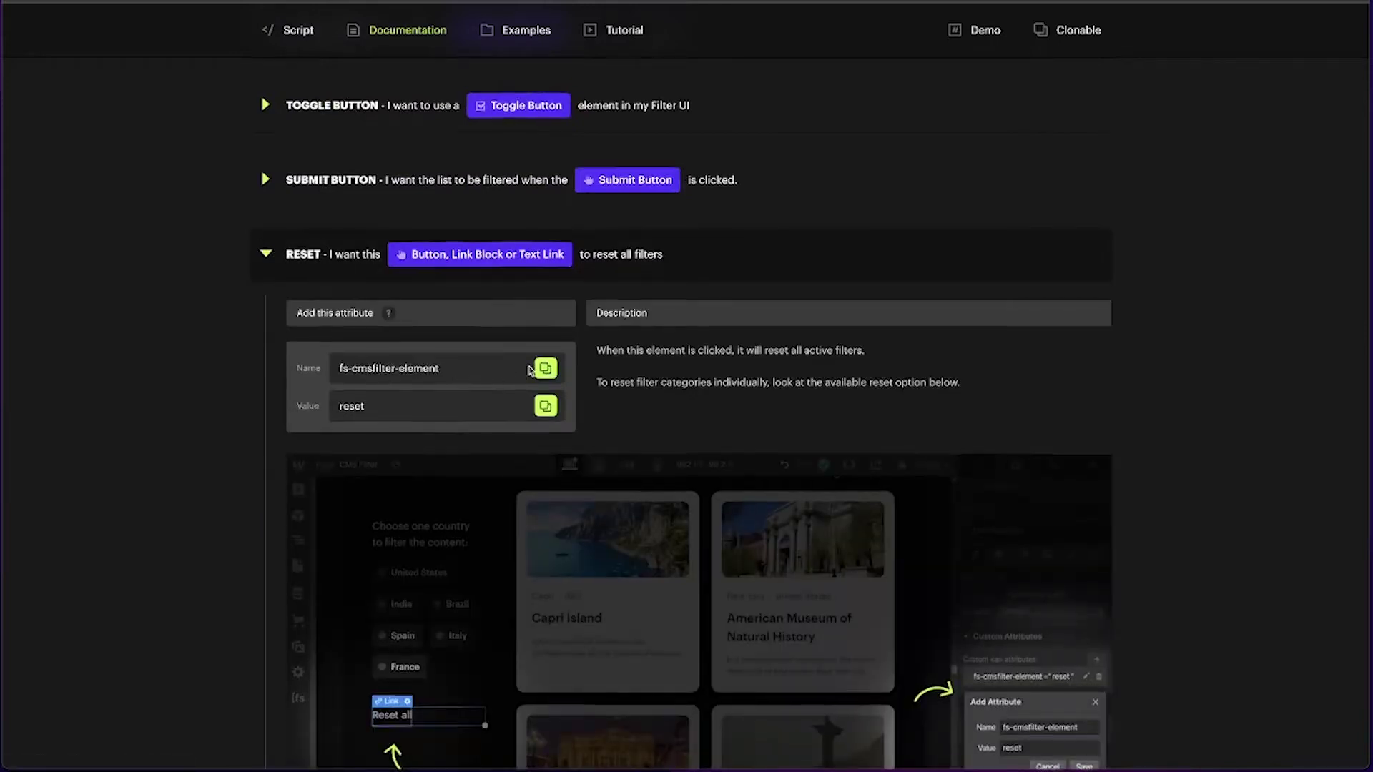
scroll(527, 369, "down", 2)
scroll(858, 537, "down", 1)
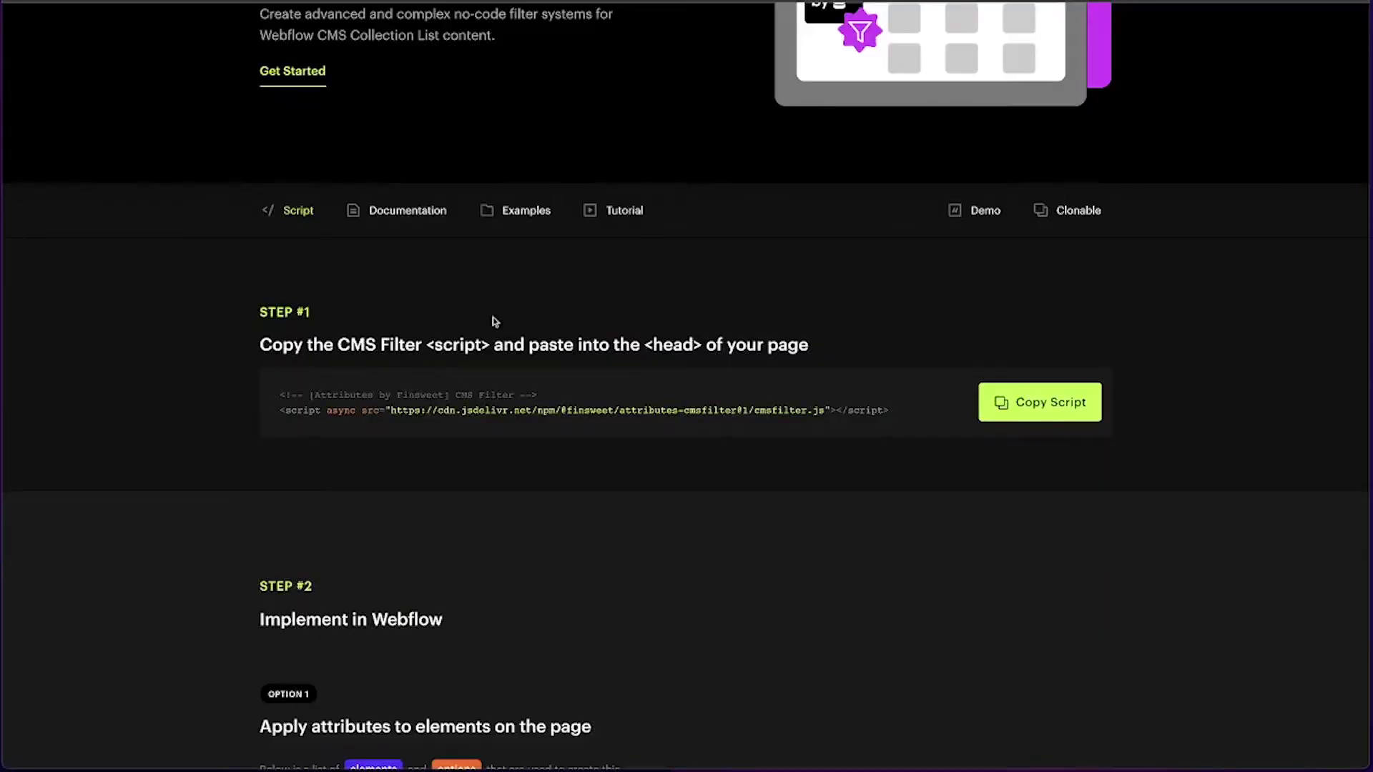
Step: Copy the CMS Filter script and paste it into the Home page's head custom code
left_click(1009, 417)
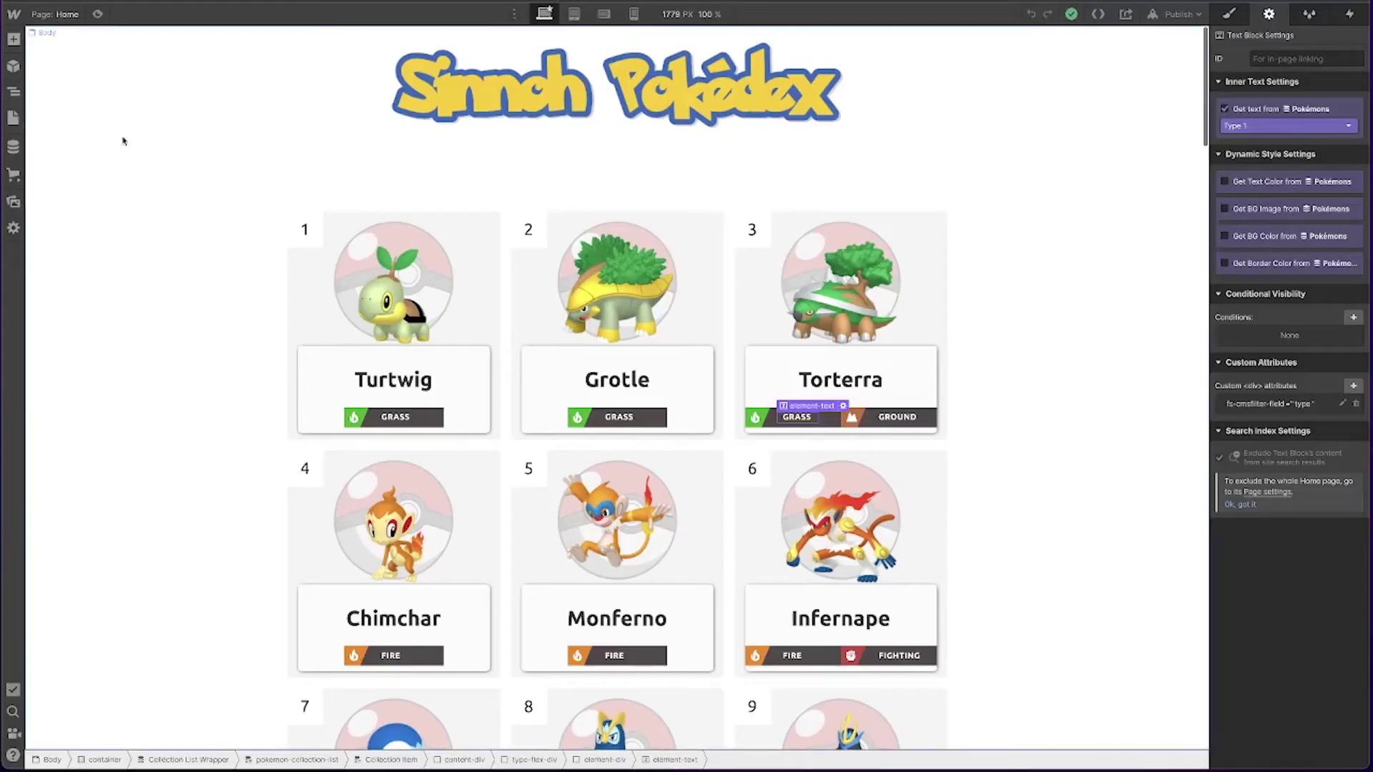
left_click(15, 118)
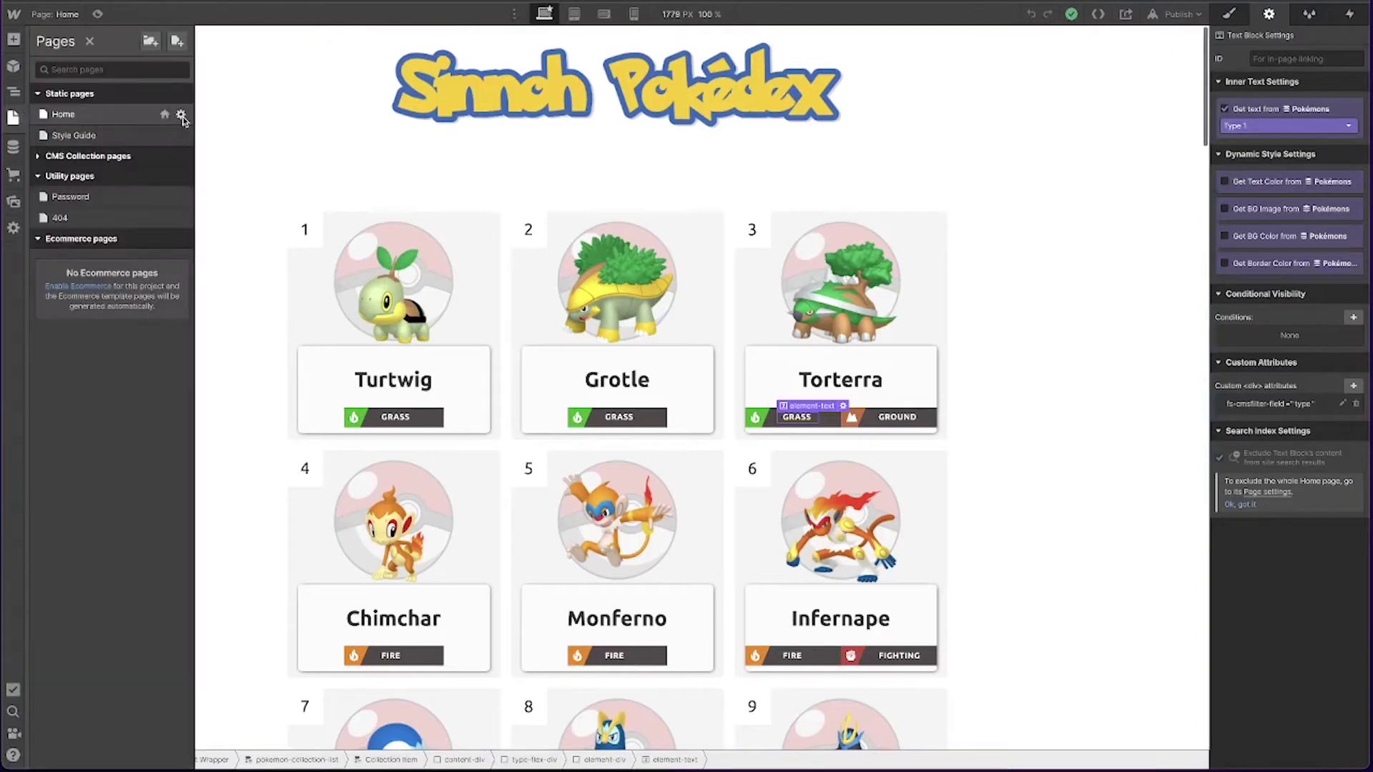
left_click(178, 114)
scroll(418, 281, "down", 15)
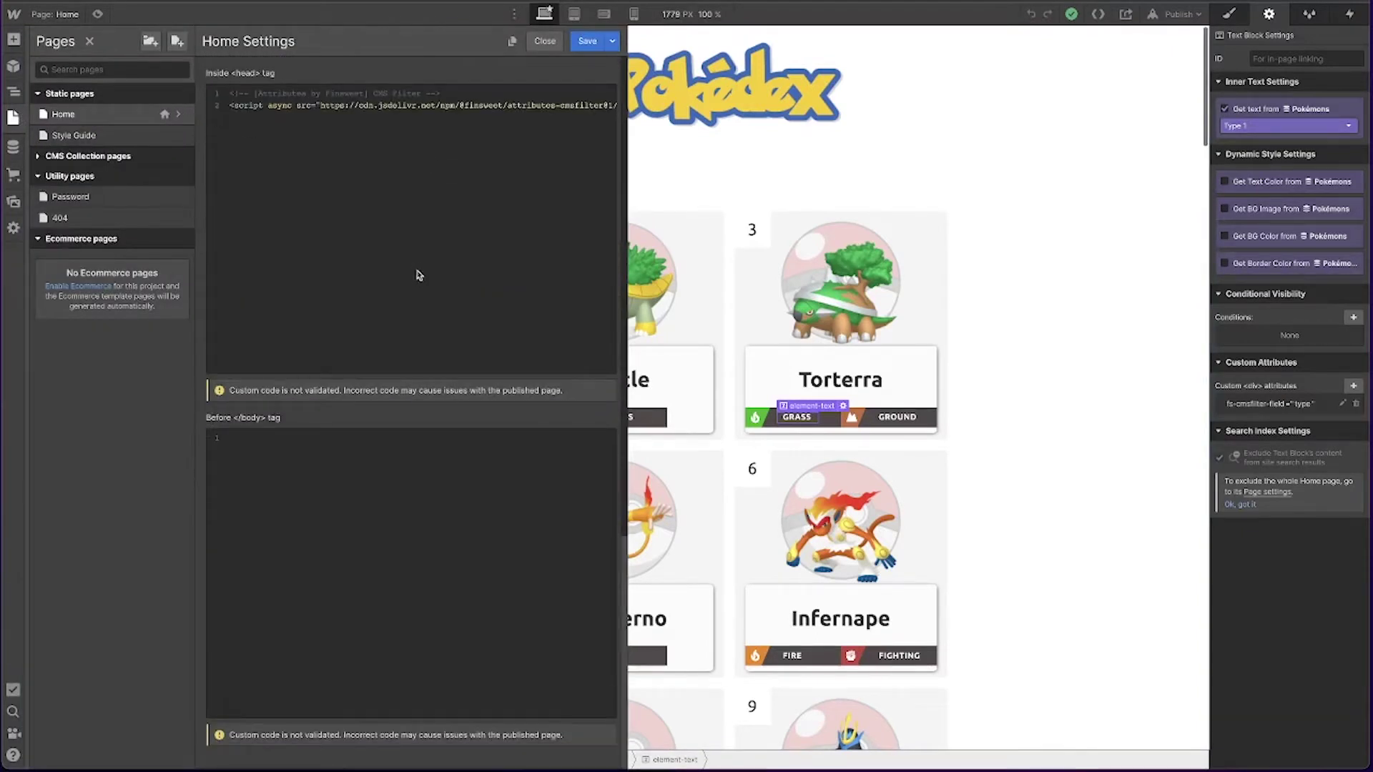
left_click(418, 135)
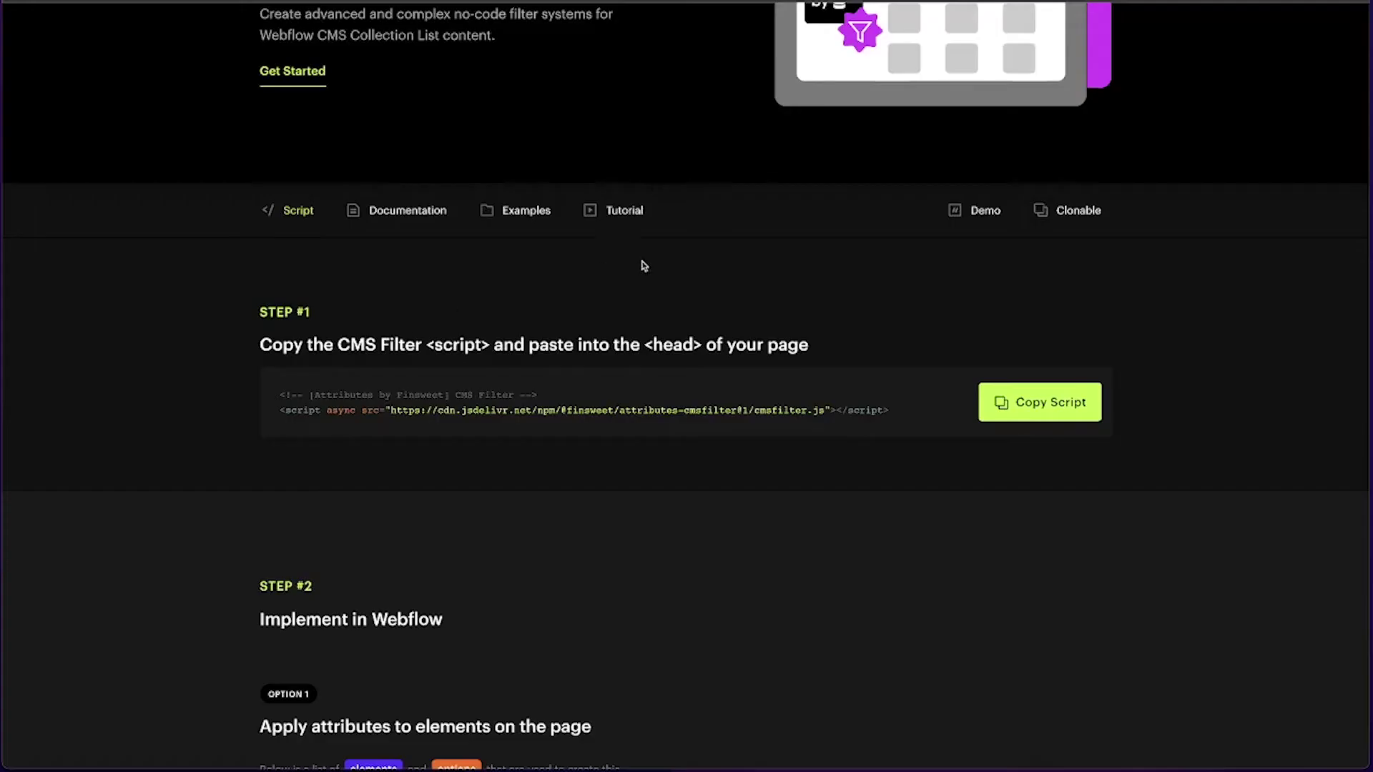
Step: Expand the LIST attribute docs and copy the name fs-cmsfilter-element
scroll(644, 266, "down", 8)
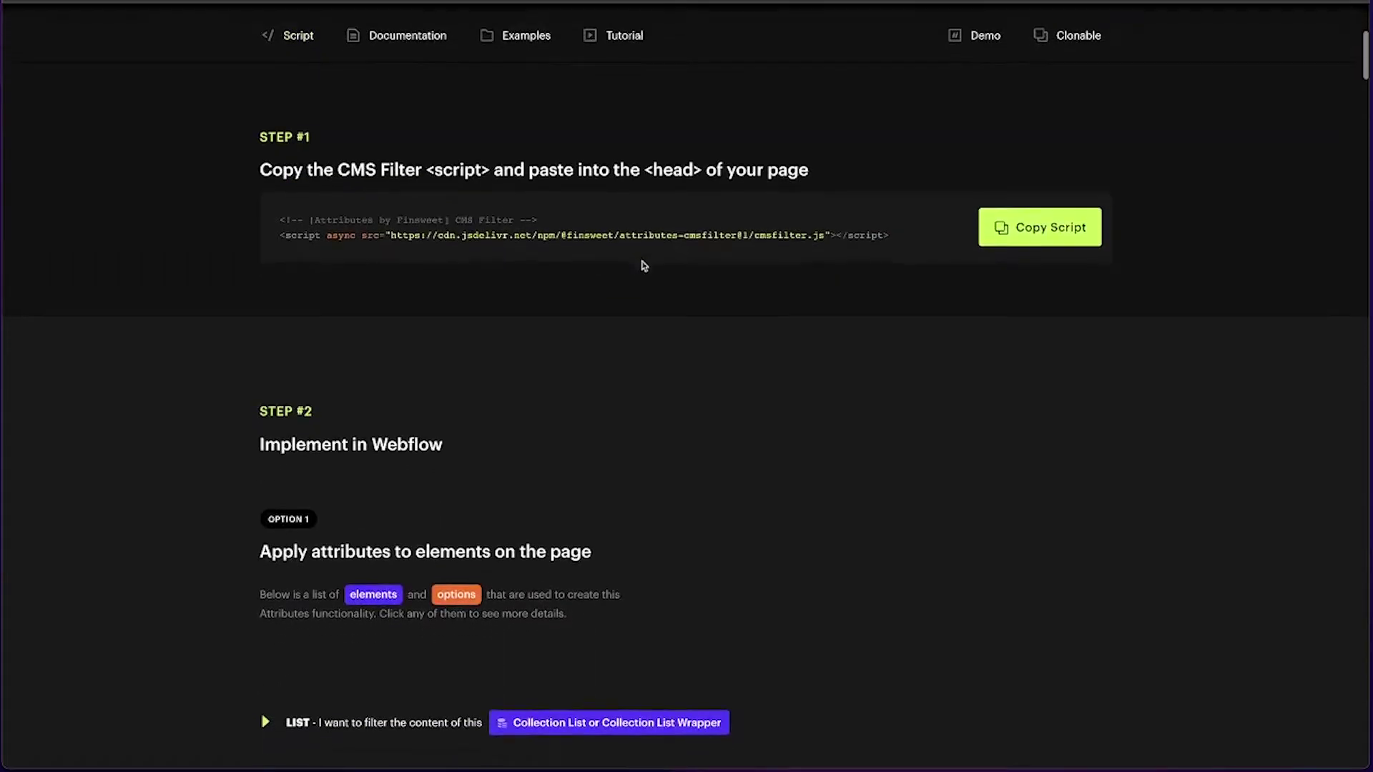
scroll(861, 205, "down", 1)
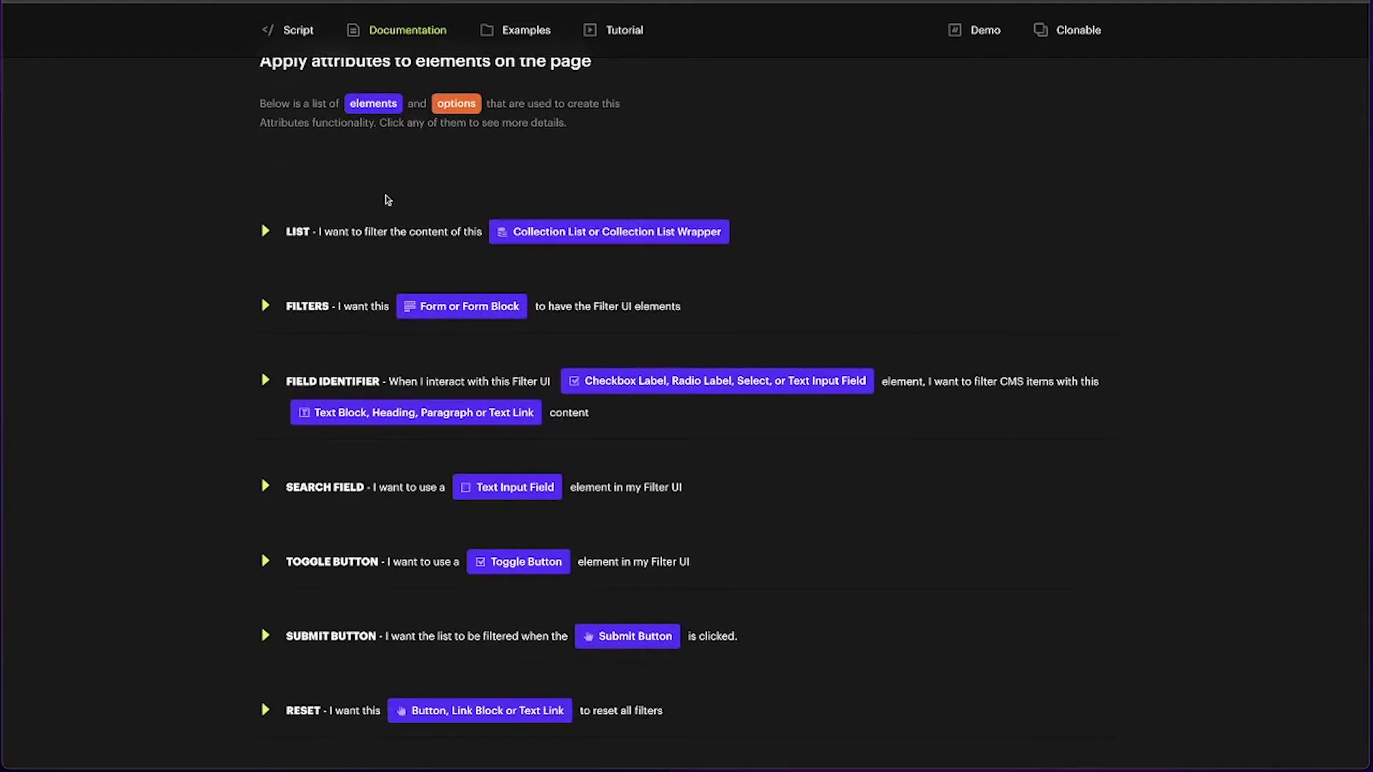
scroll(244, 214, "down", 1)
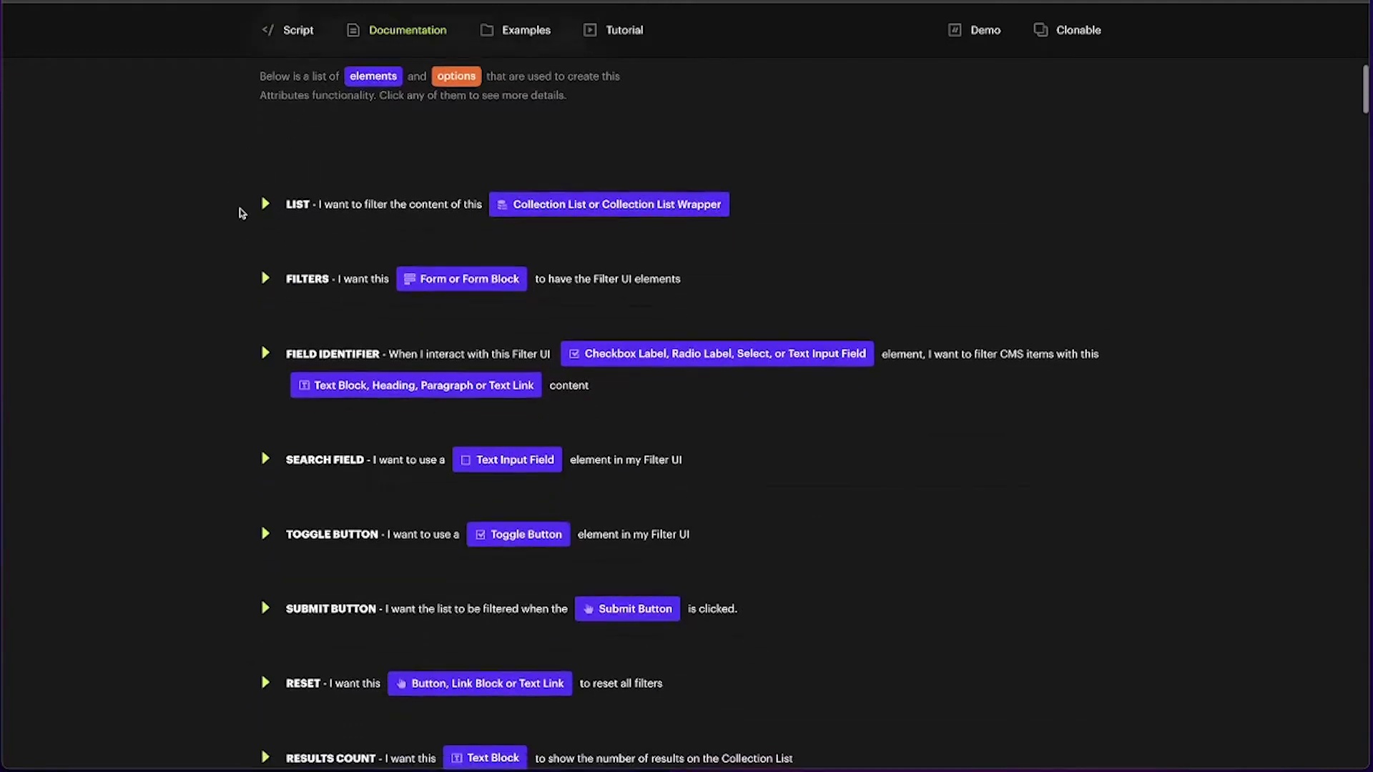
left_click(355, 203)
scroll(358, 202, "down", 1)
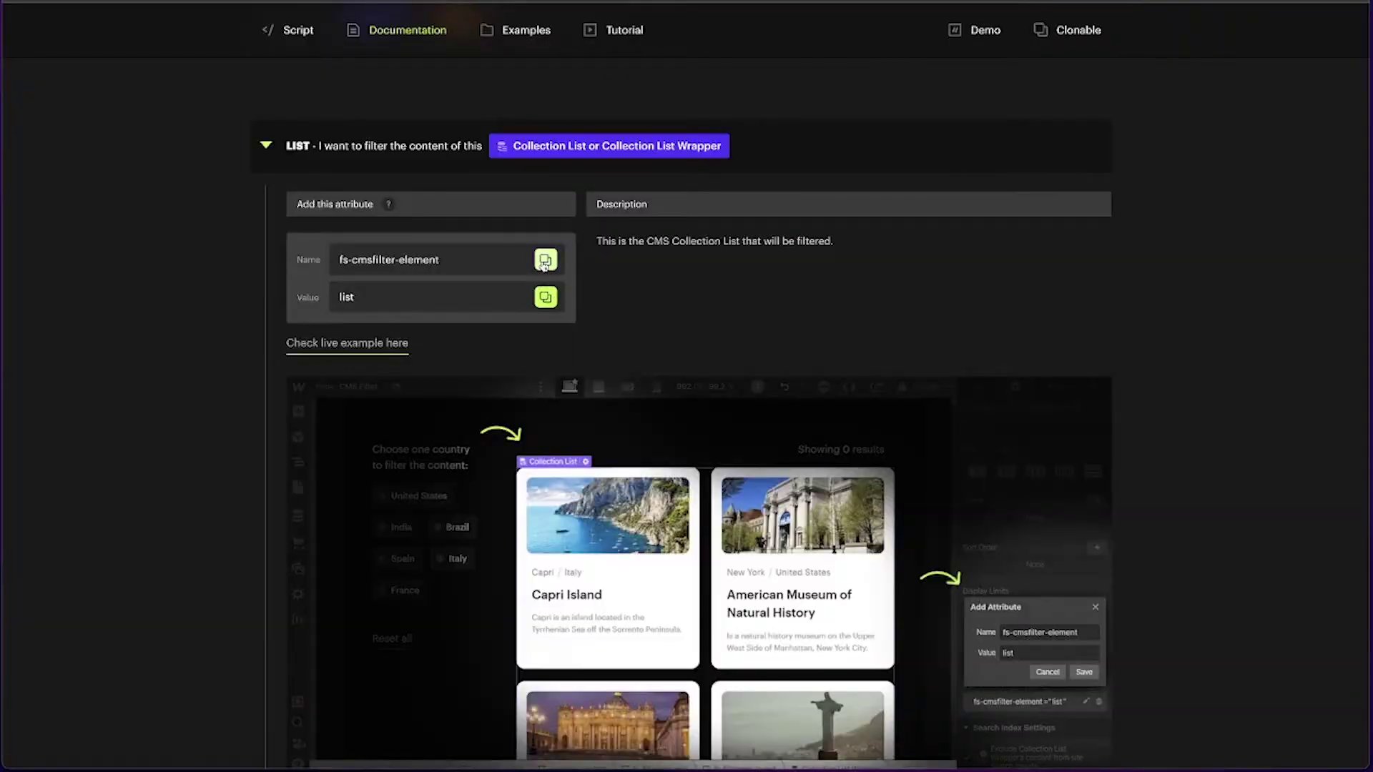
left_click(545, 261)
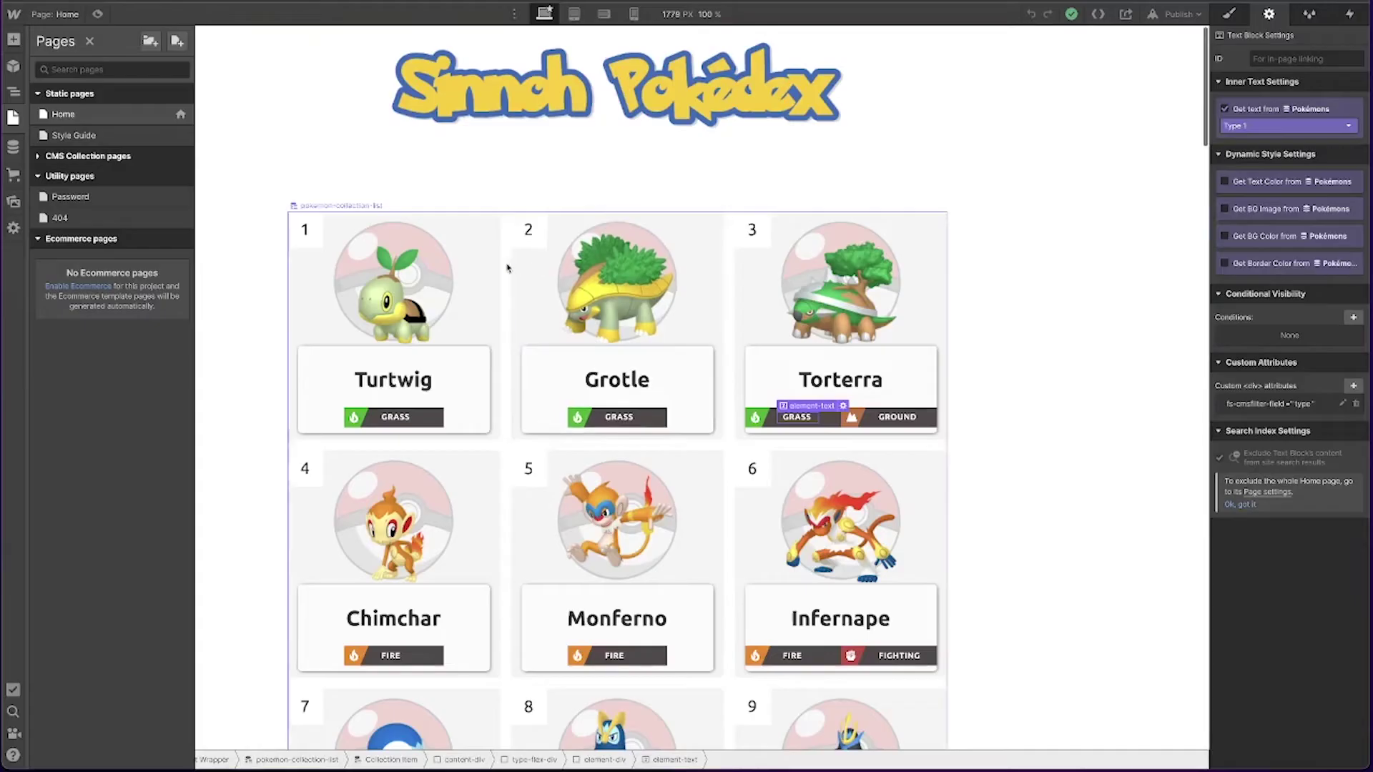
left_click(506, 267)
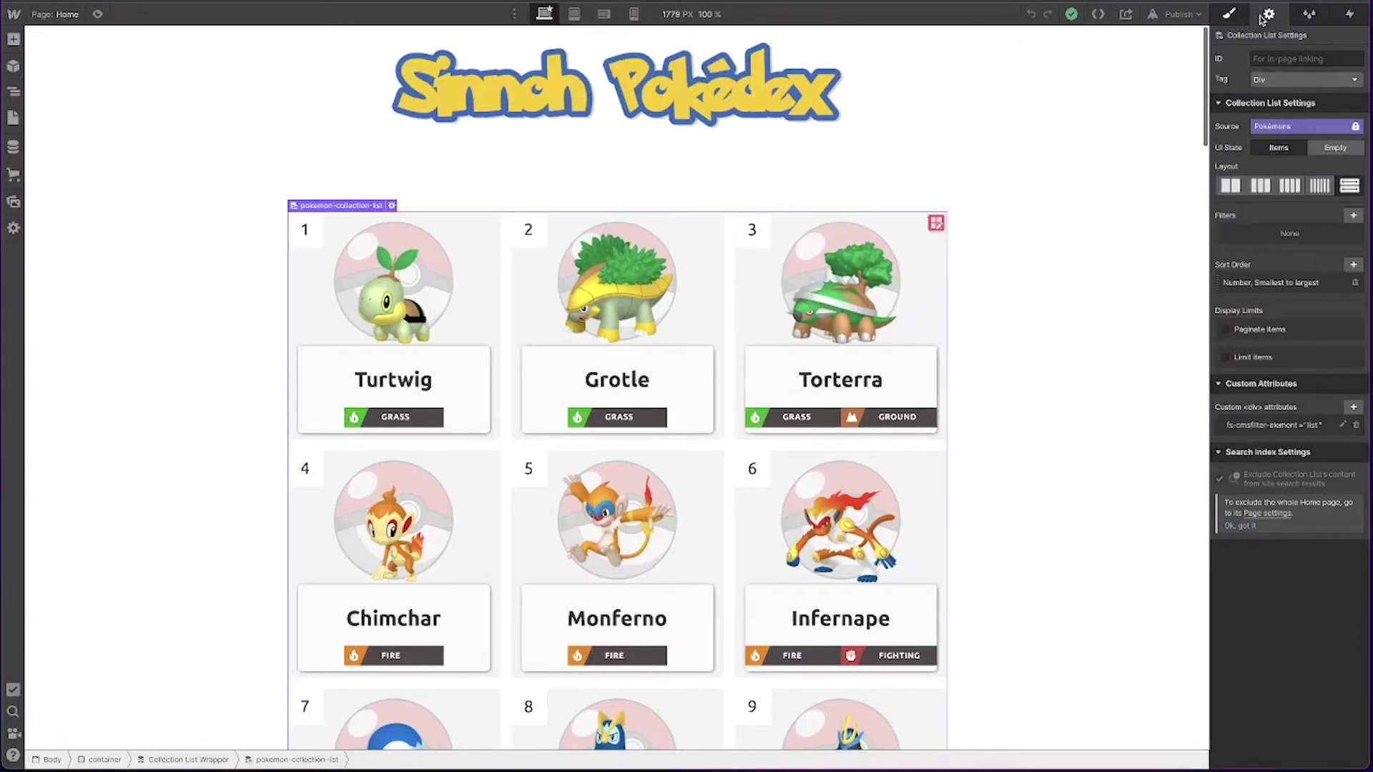
Step: Confirm the collection list's attribute fs-cmsfilter-element = list and save it
left_click(1289, 429)
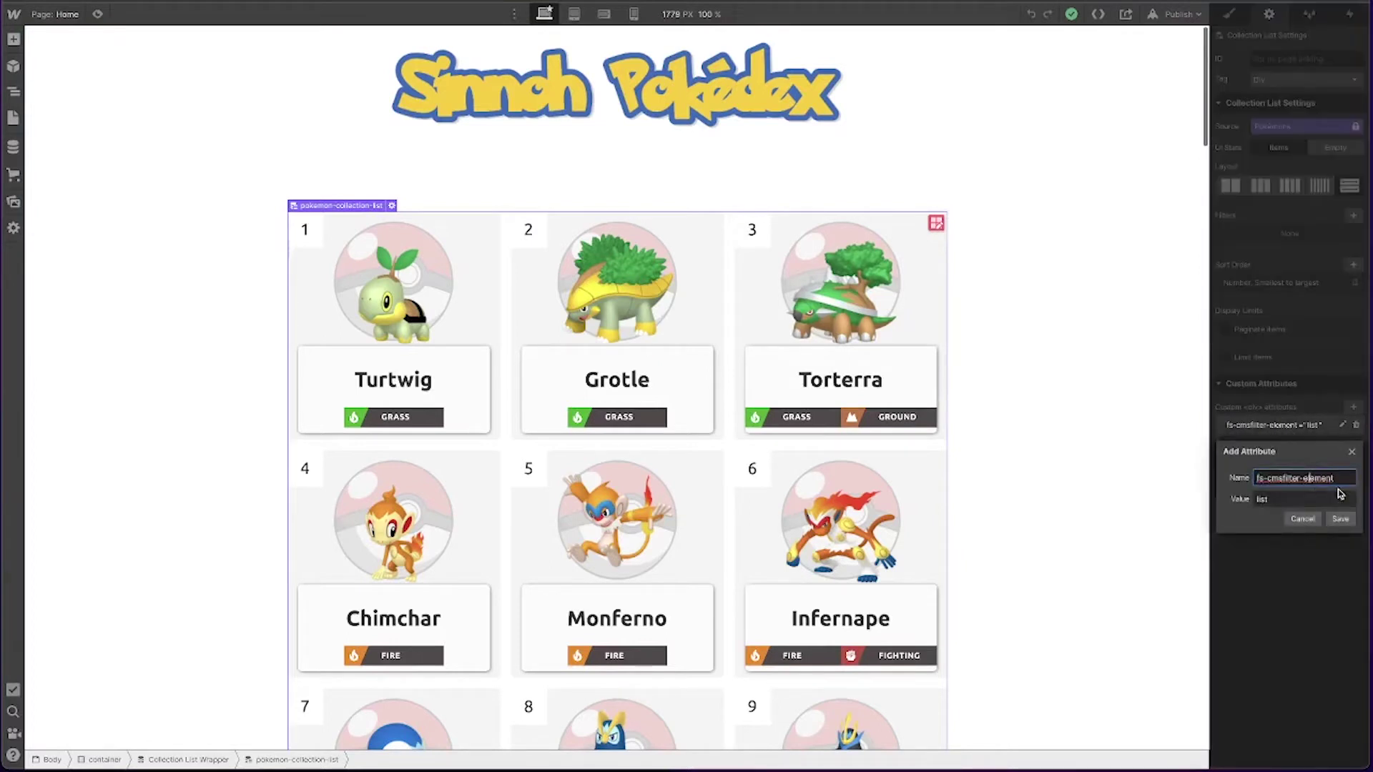
left_click(1310, 498)
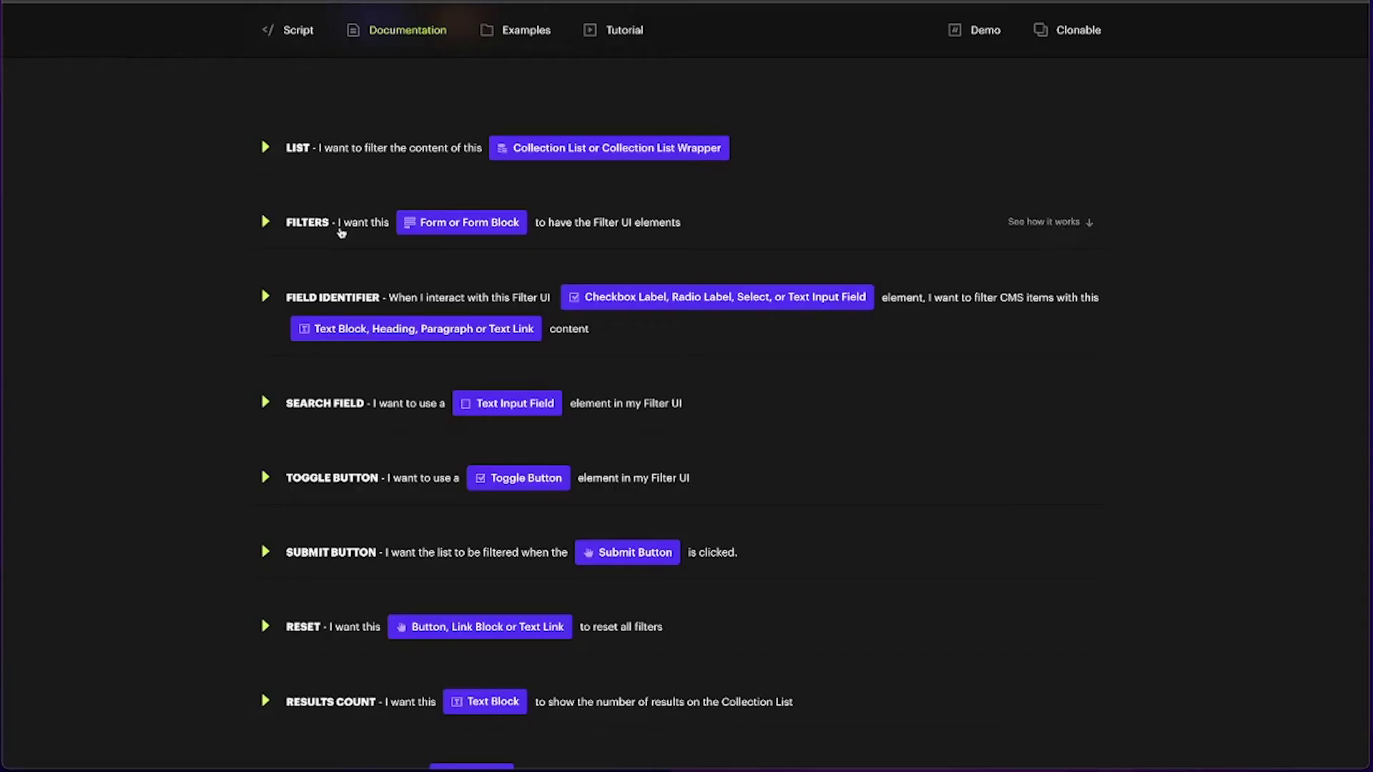
left_click(342, 228)
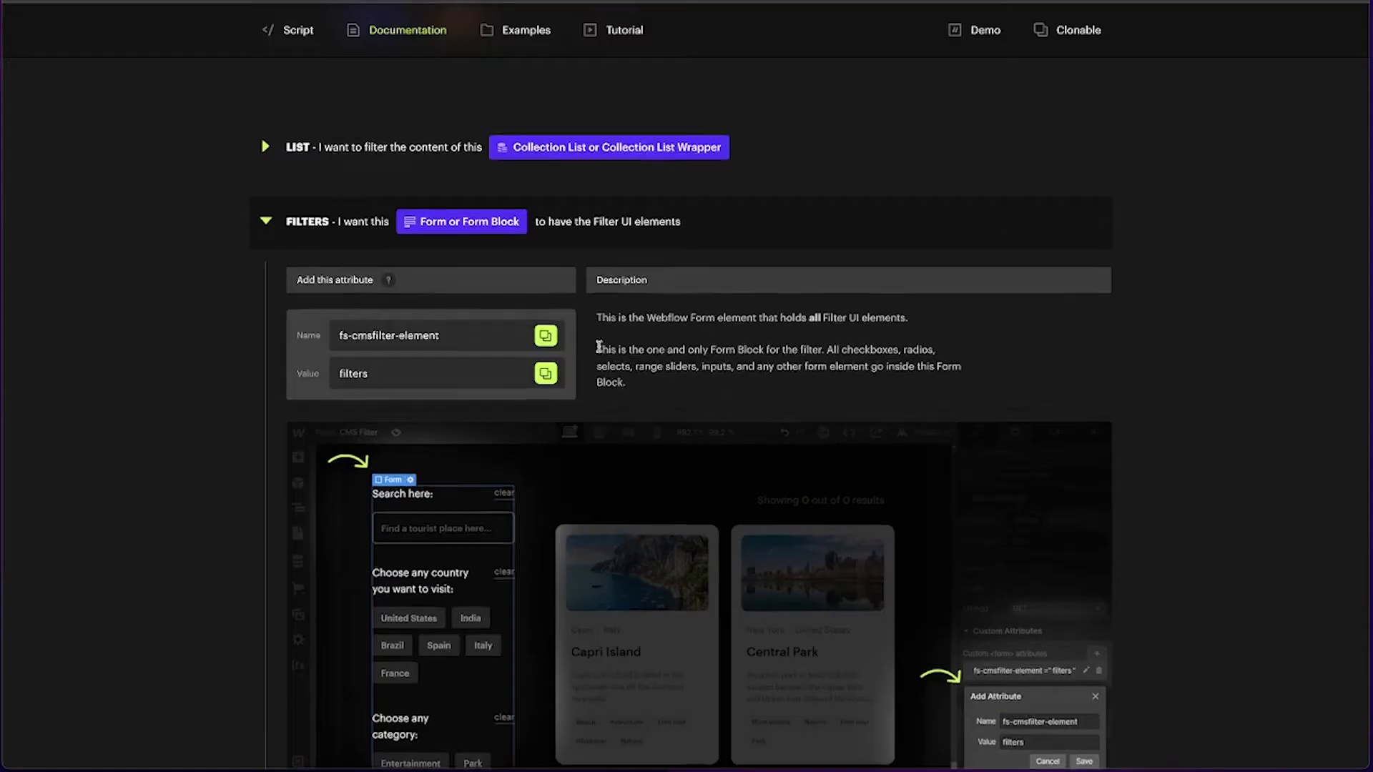
Step: Scroll through the FILTERS attribute details and example in the CMS Filter docs
scroll(715, 286, "down", 3)
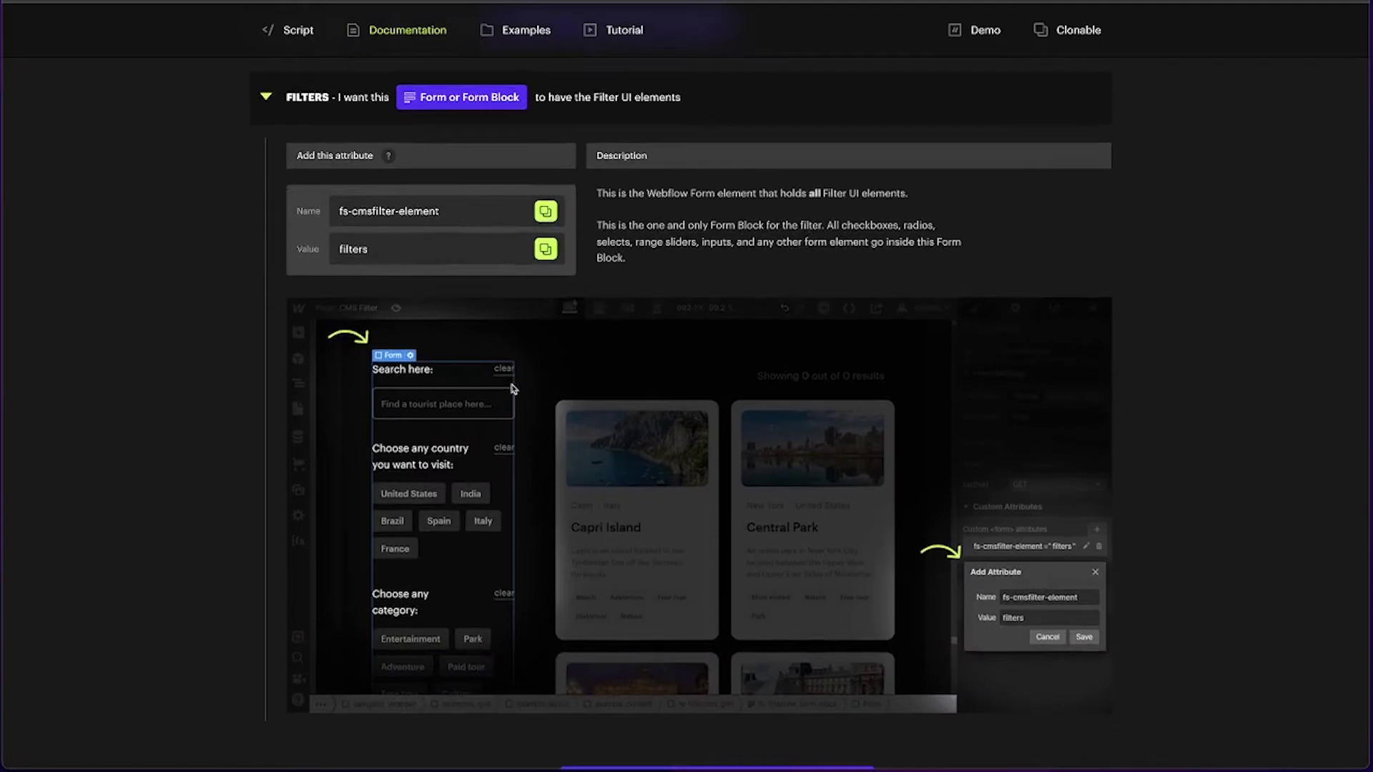
scroll(686, 386, "down", 1)
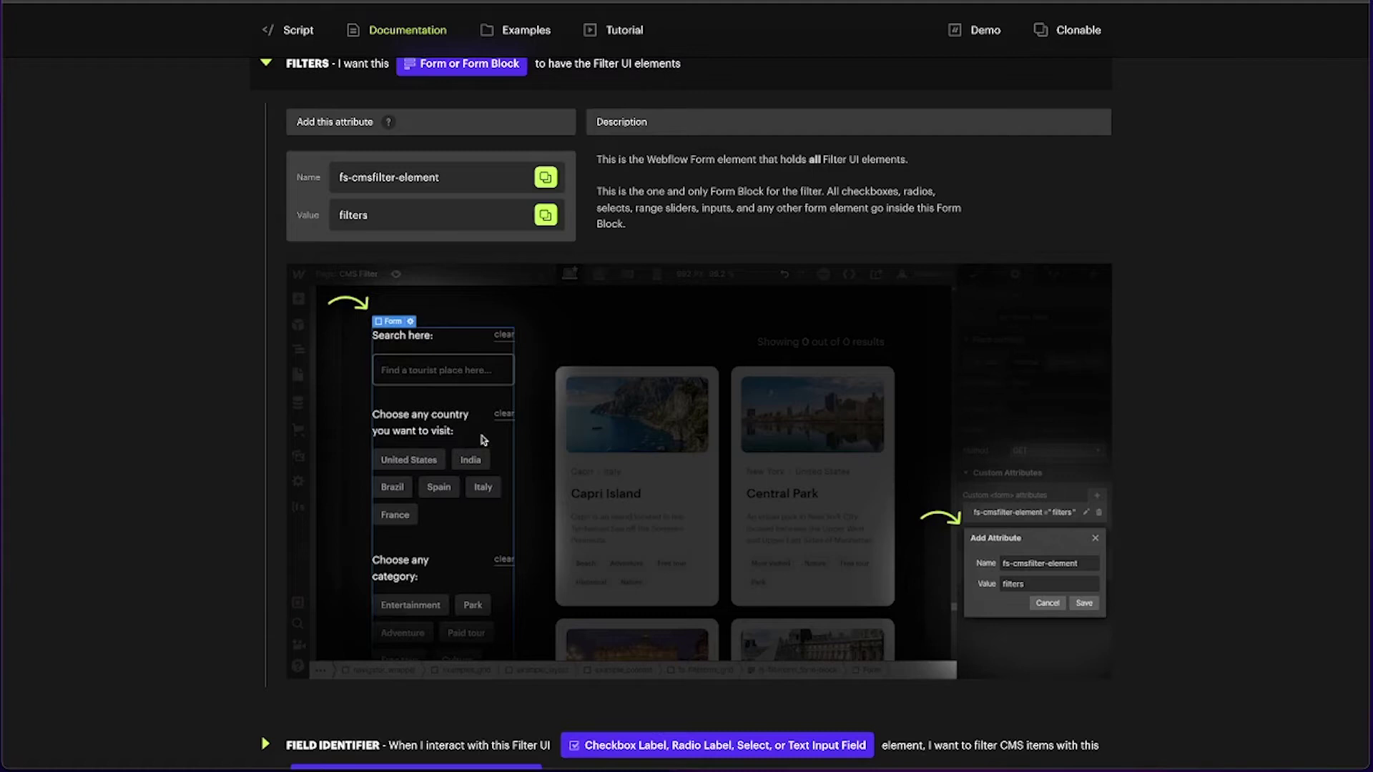
scroll(483, 439, "down", 1)
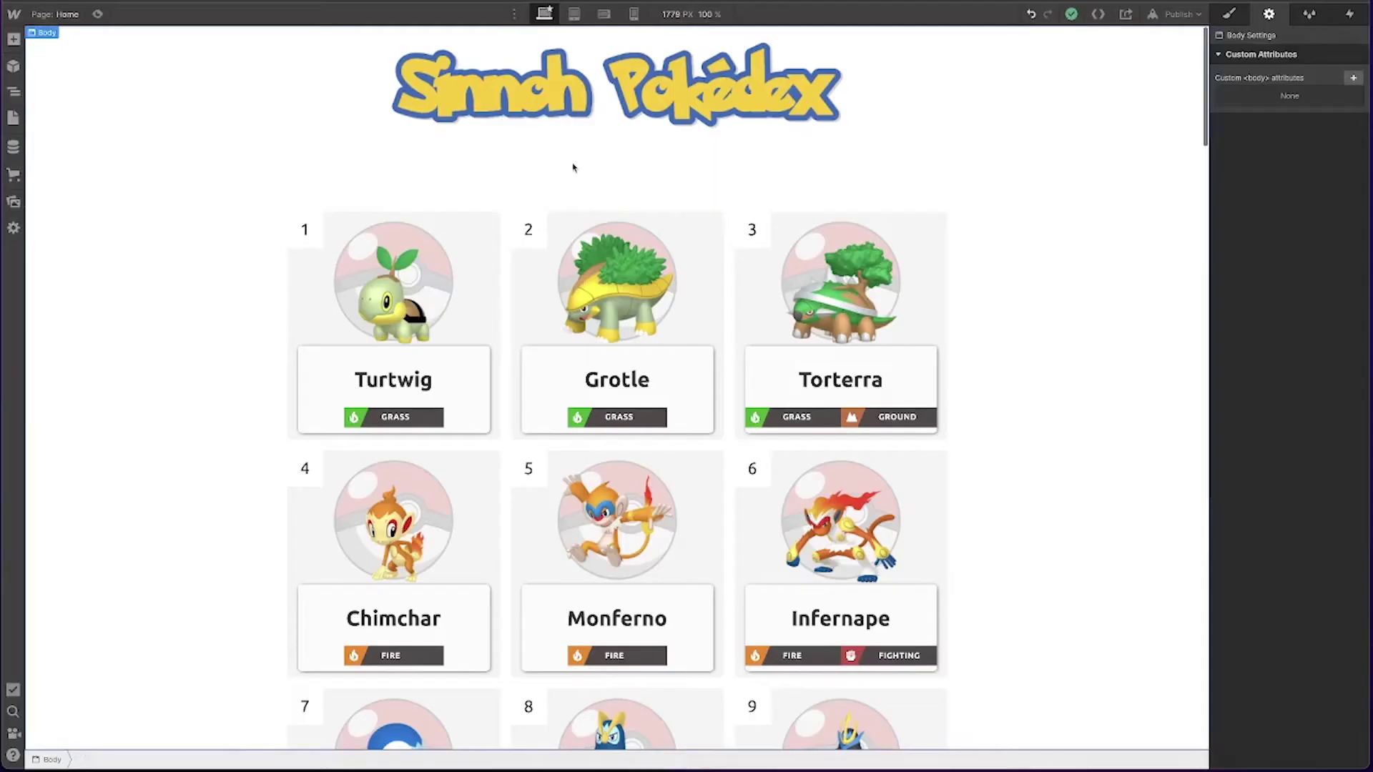
Step: Insert a Form Block into the empty buttons-wrapper under the logo
left_click(617, 169)
key("super+e")
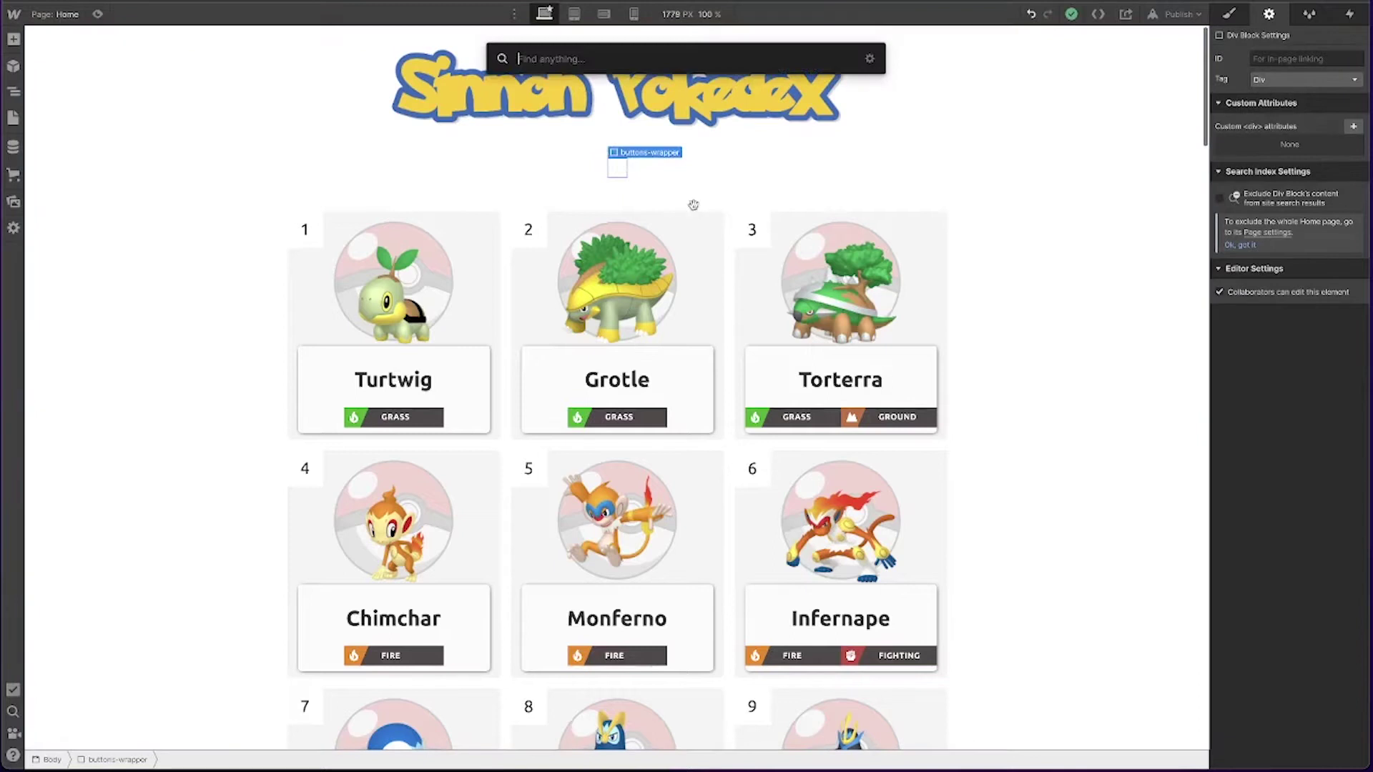
type("for")
key("Return")
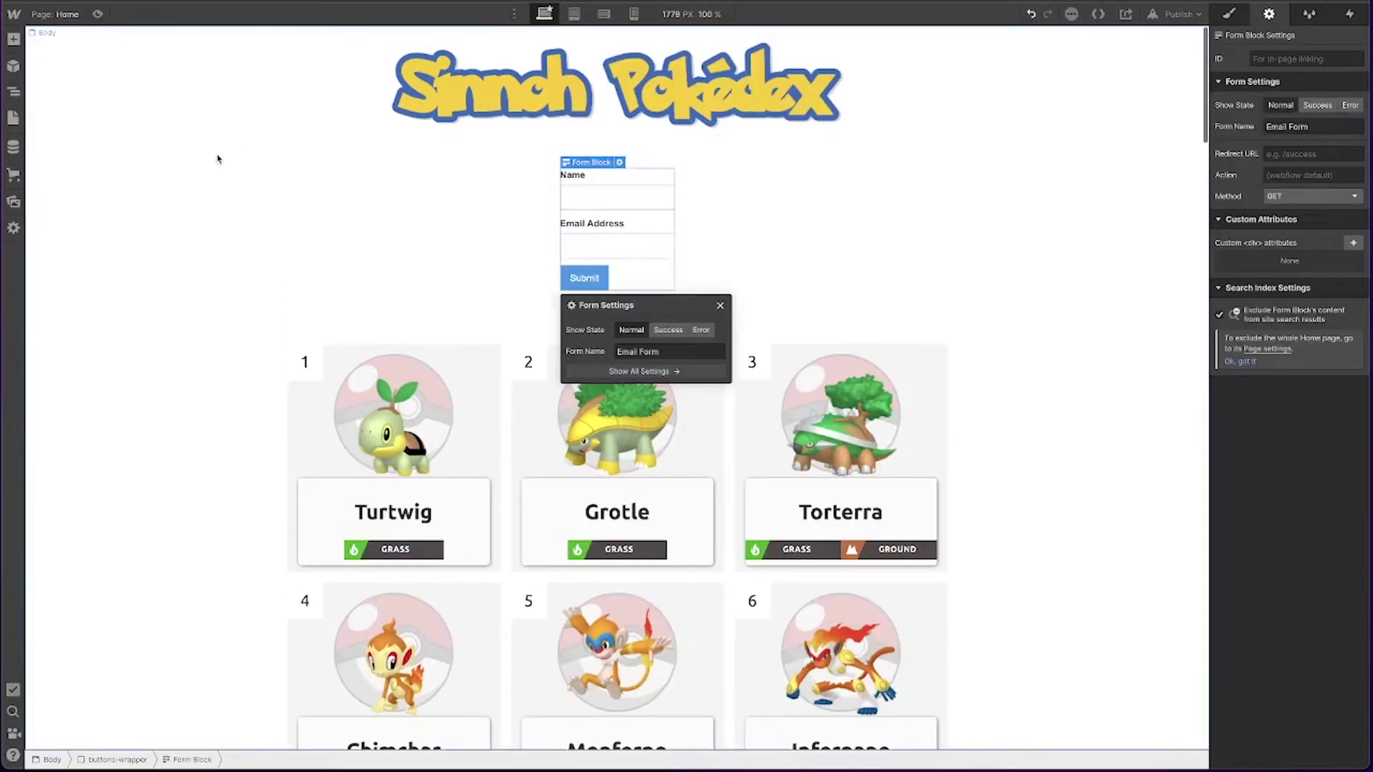
Step: Delete the form's labels, text fields and submit button, leaving the empty form selected
left_click(15, 94)
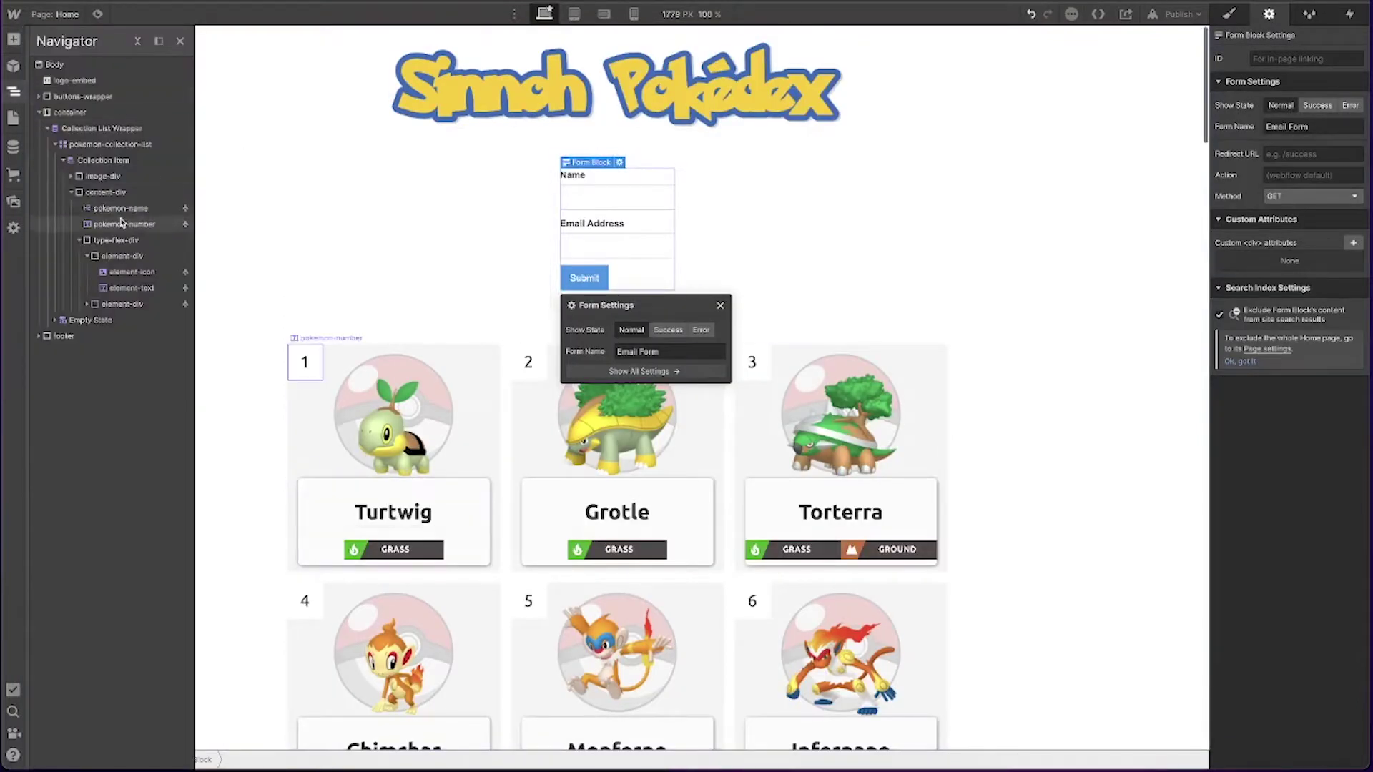
left_click(39, 96)
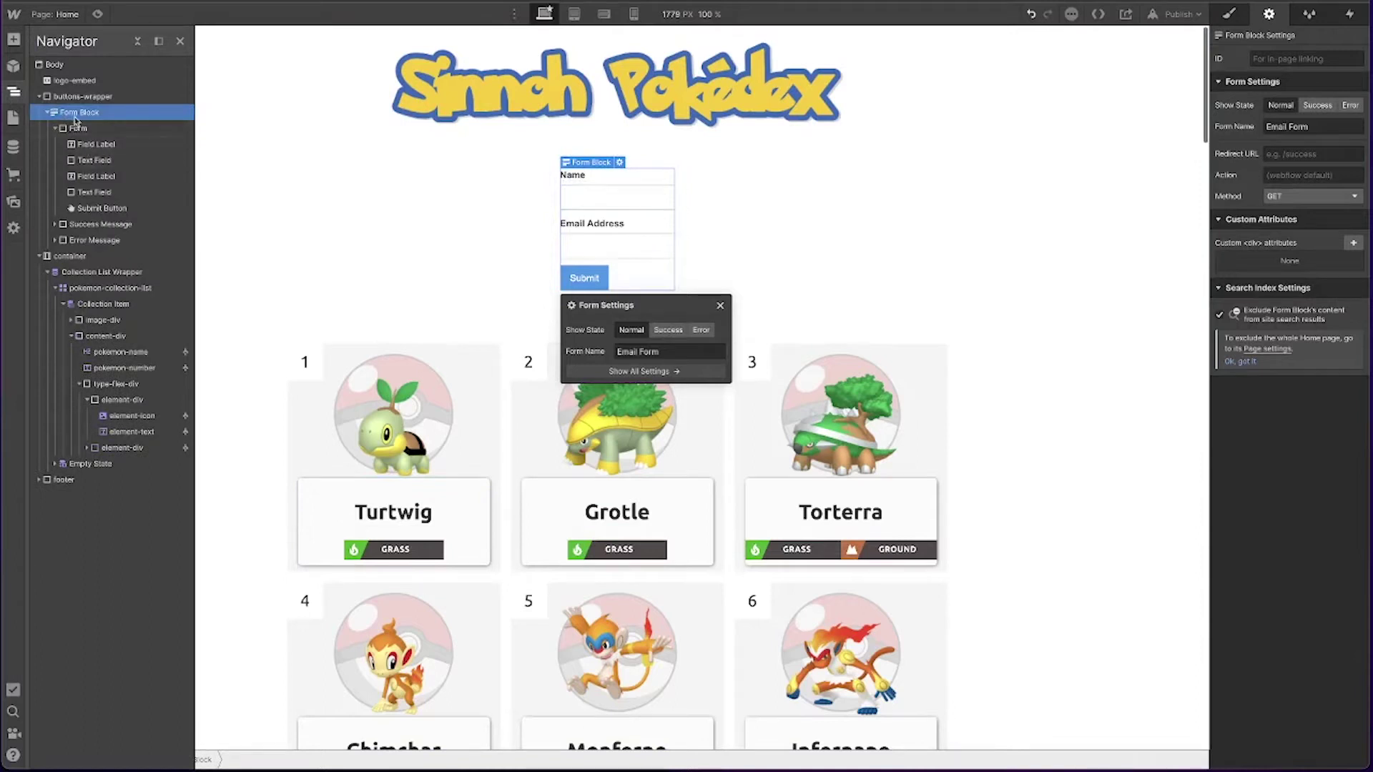
left_click(88, 146)
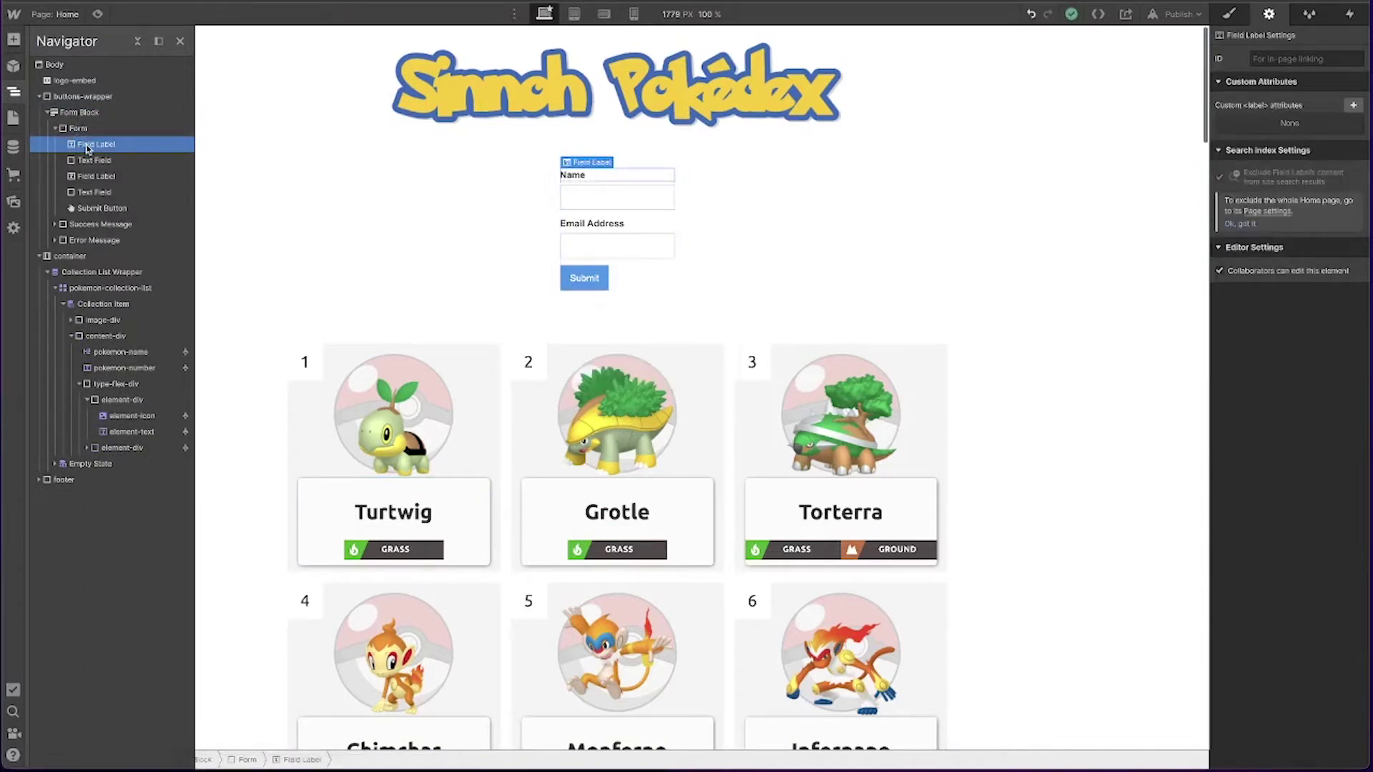
key("Delete")
key("Delete")
key("Delete")
key("Delete")
key("Delete")
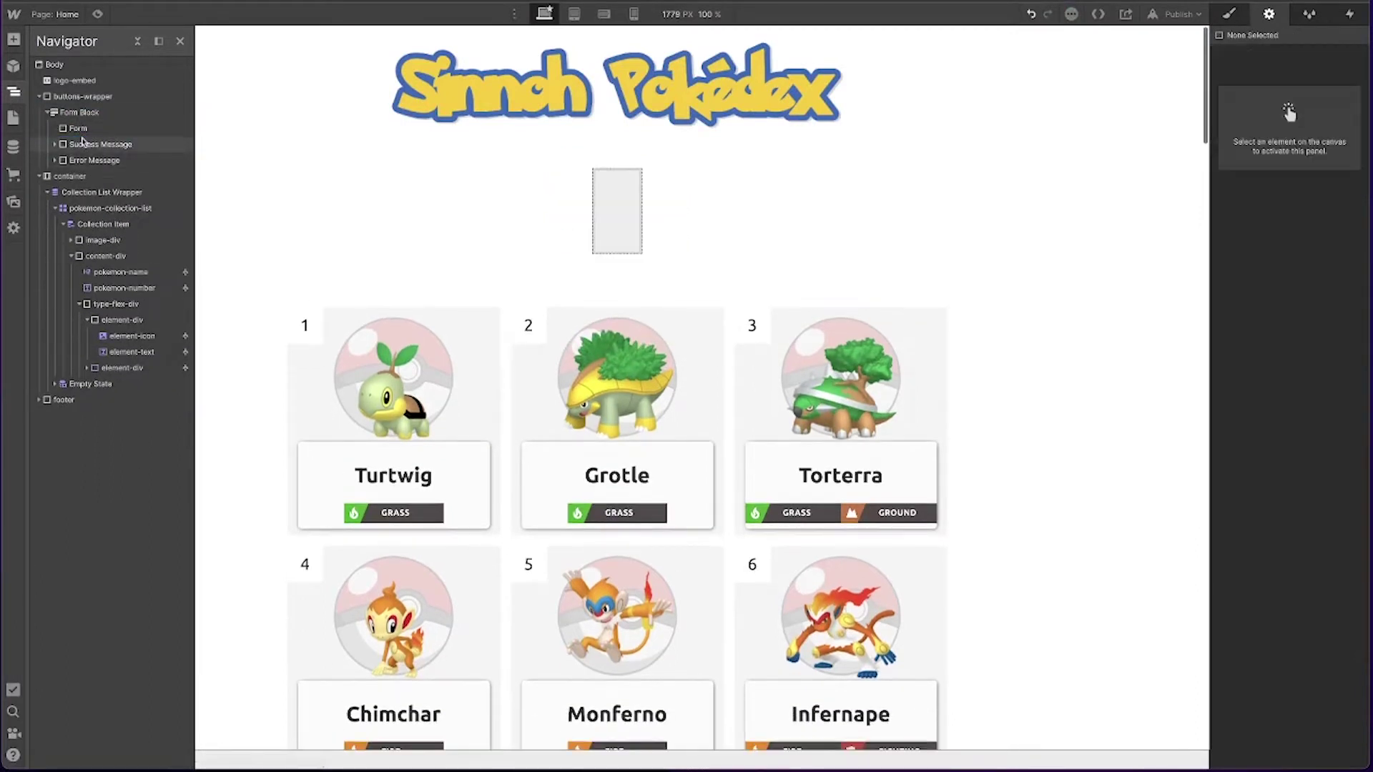
left_click(75, 128)
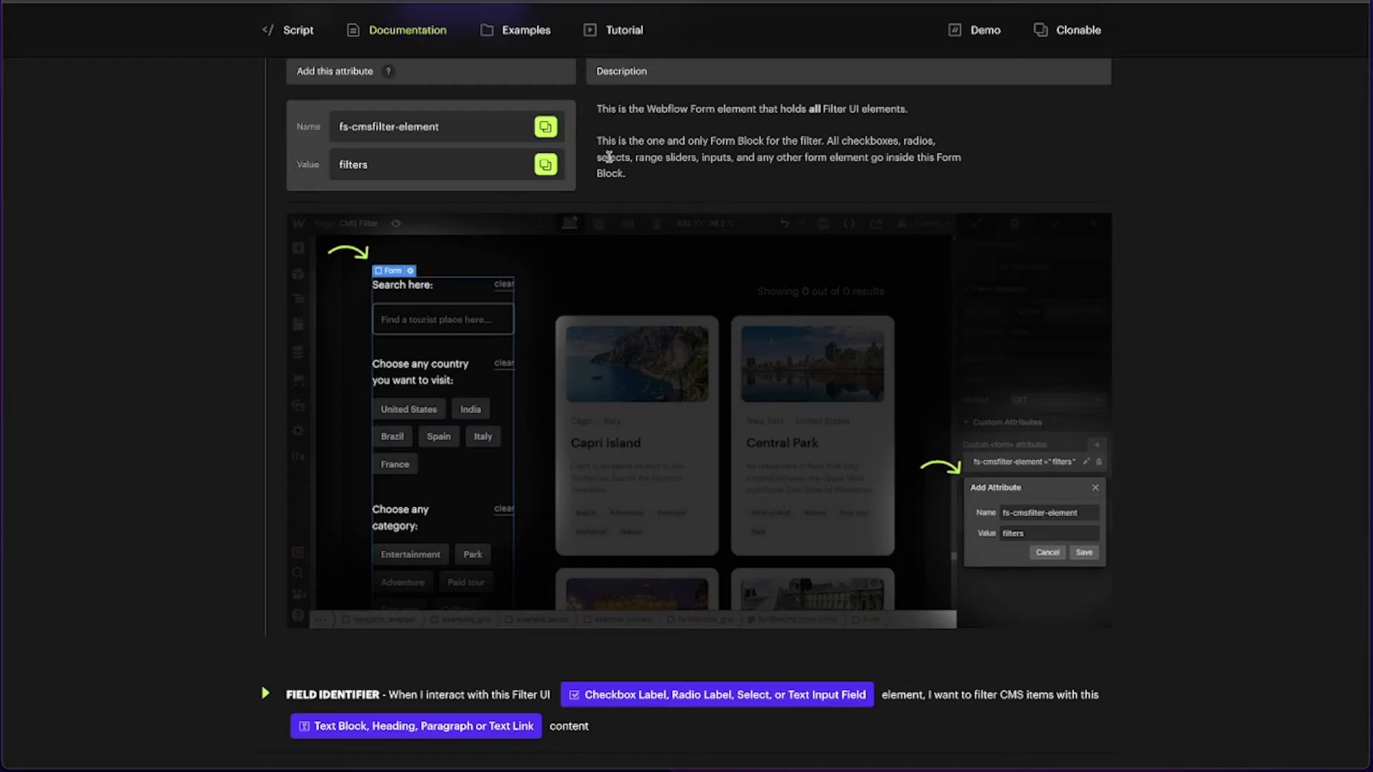
Step: Add the custom attribute fs-cmsfilter-element = filters to the form and save it
scroll(660, 158, "up", 1)
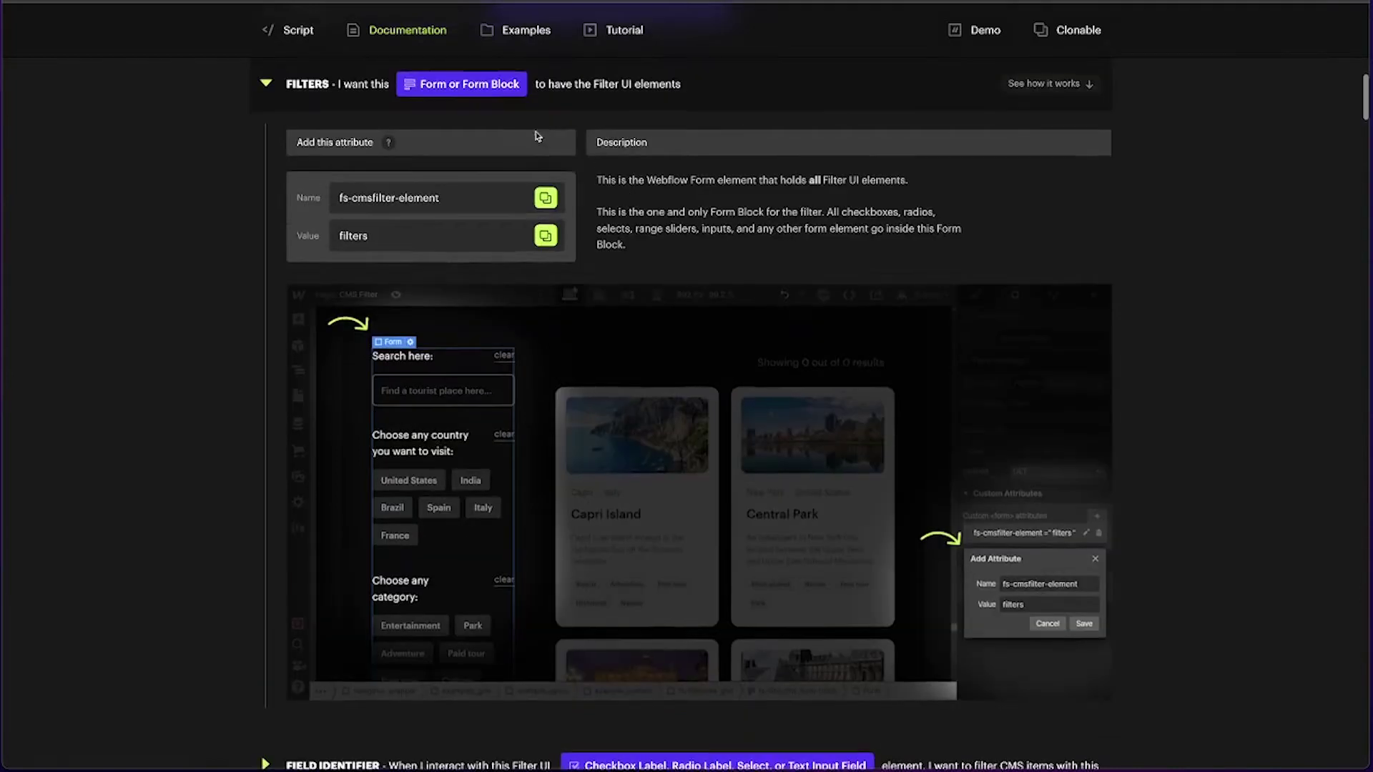
left_click(544, 200)
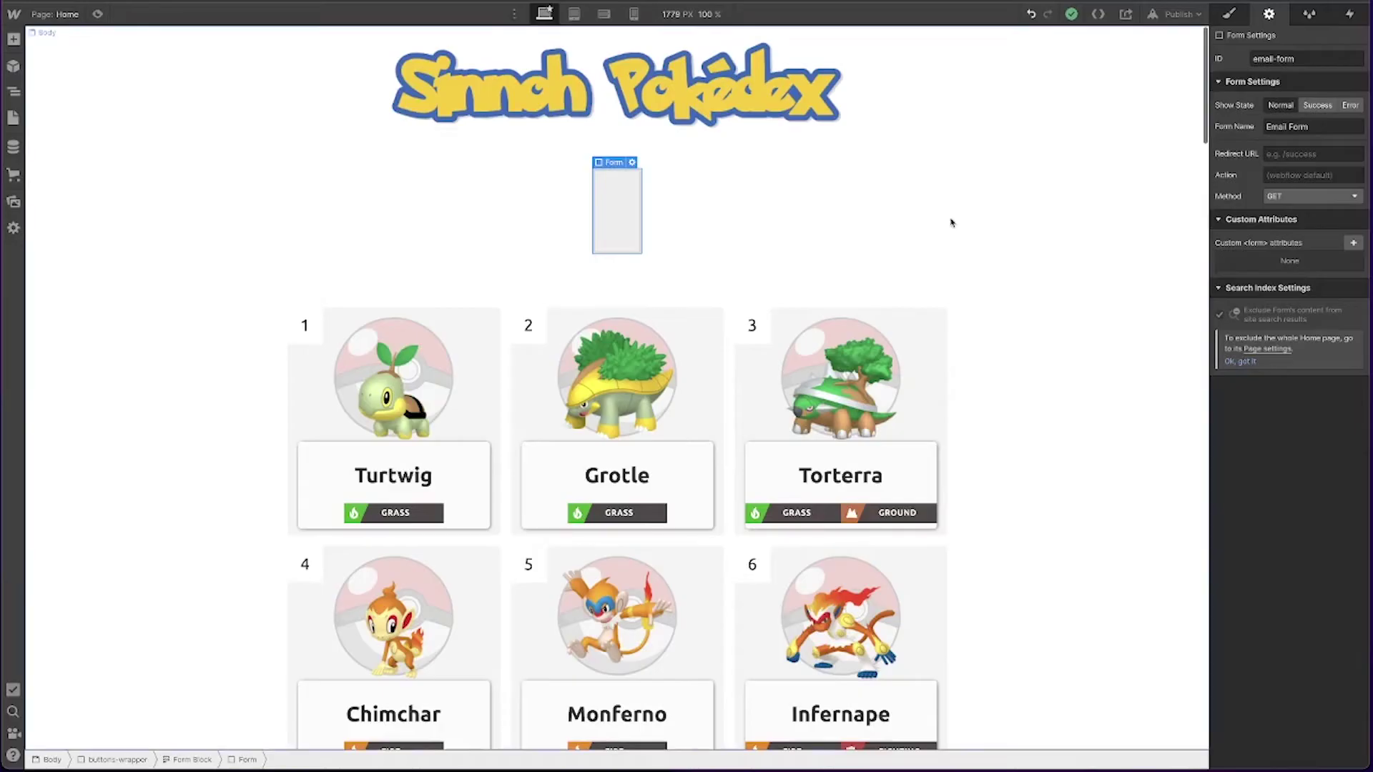
left_click(1351, 244)
key("ctrl+v")
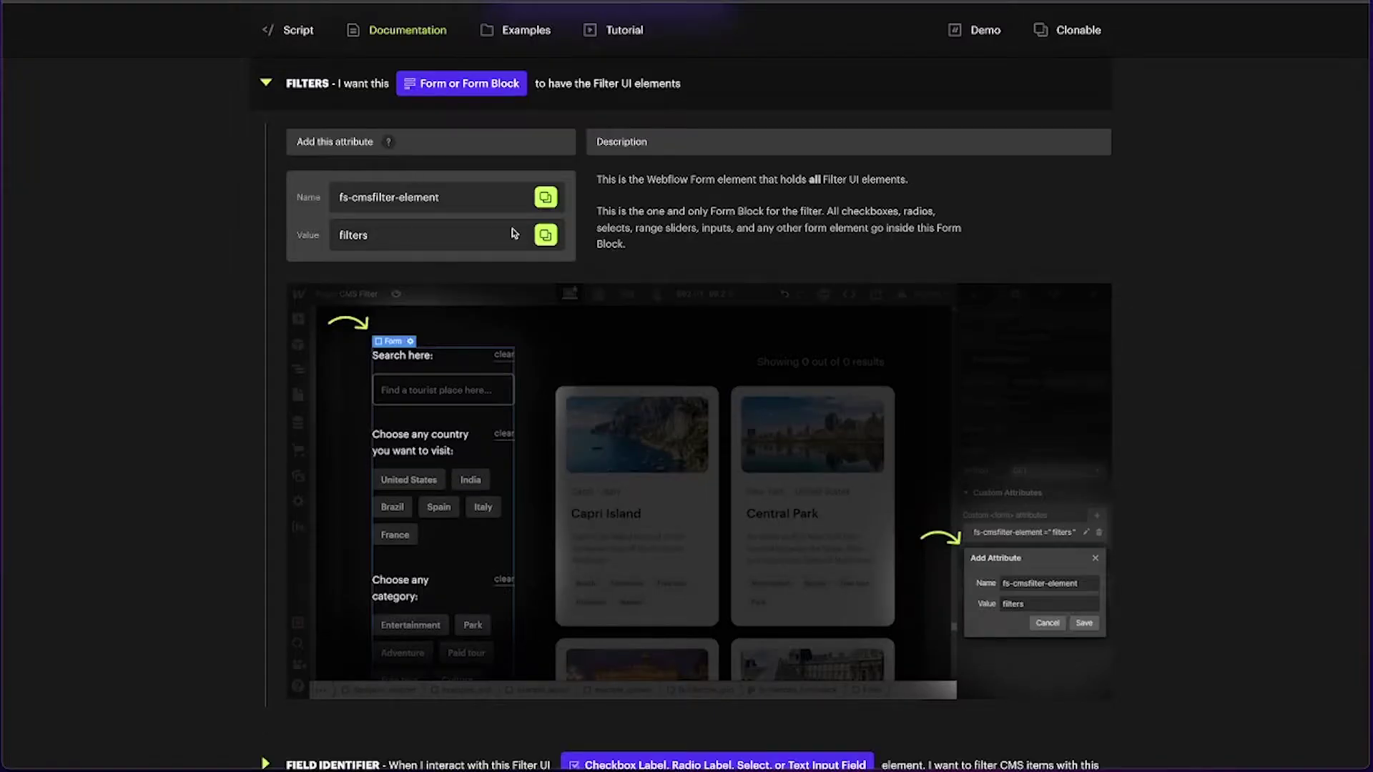
left_click(545, 234)
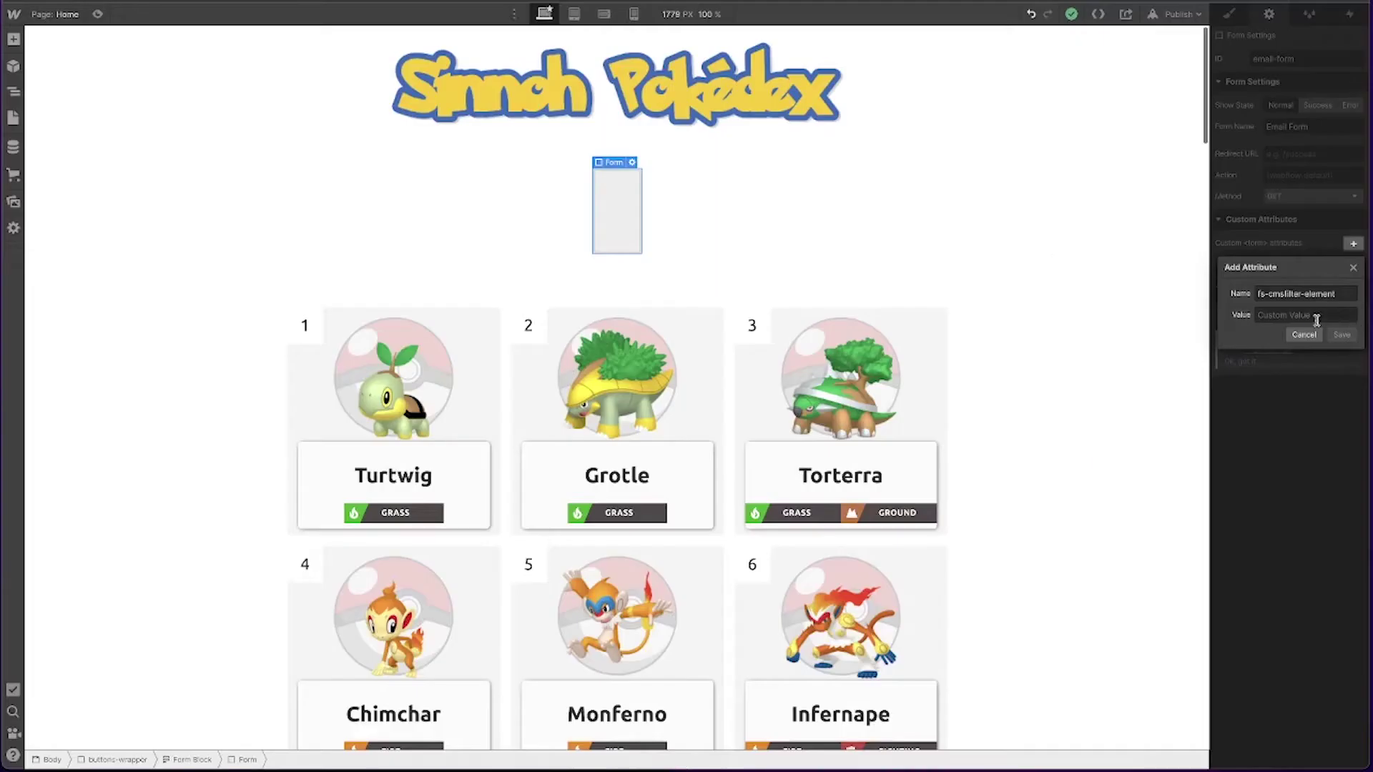
left_click(1317, 320)
key("ctrl+v")
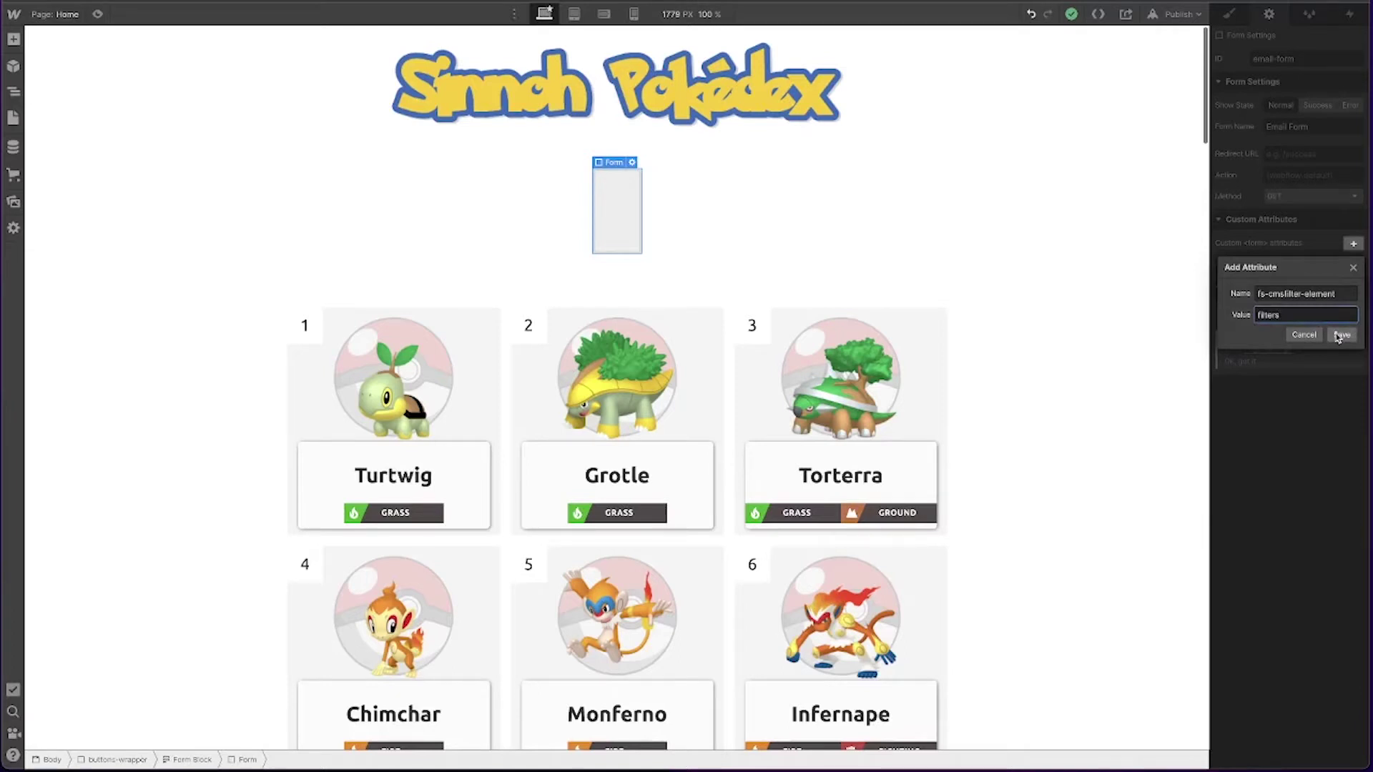
left_click(1341, 335)
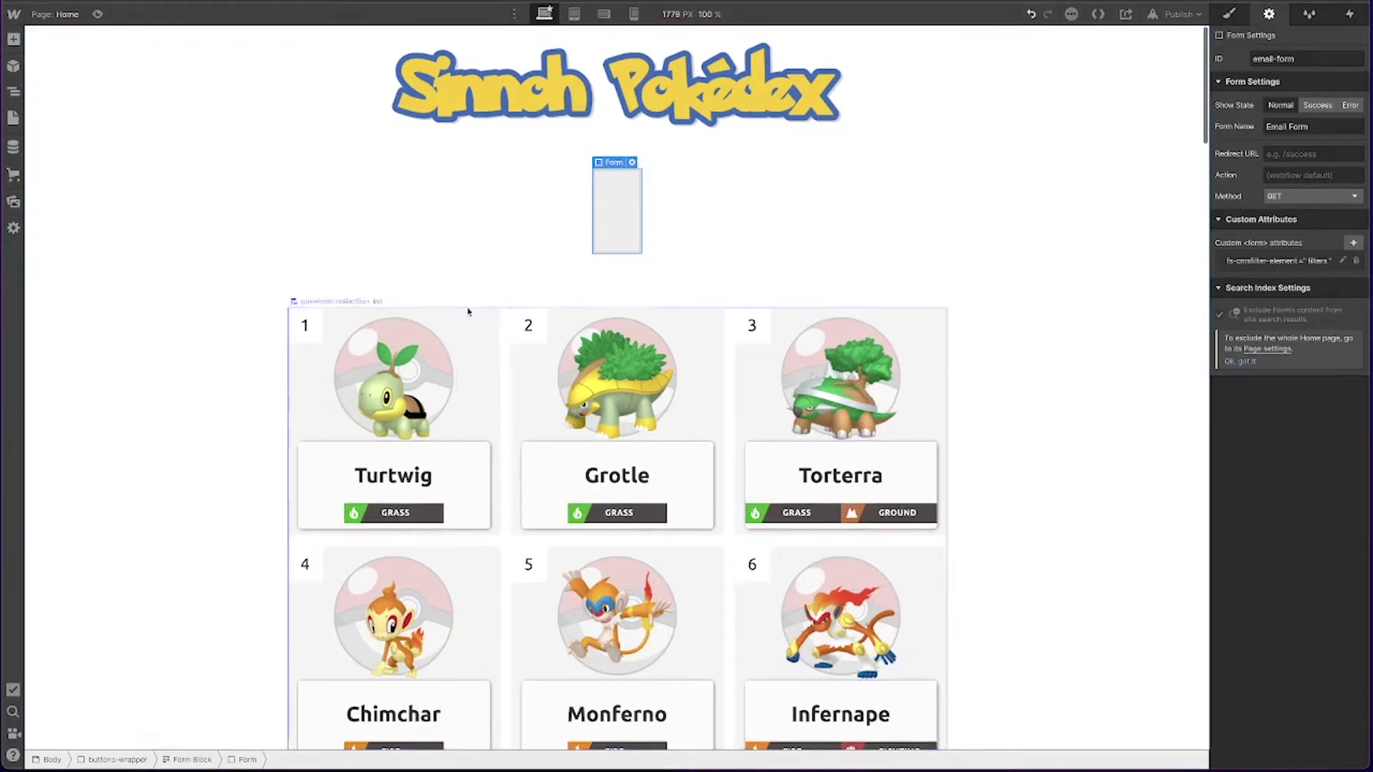
left_click(492, 311)
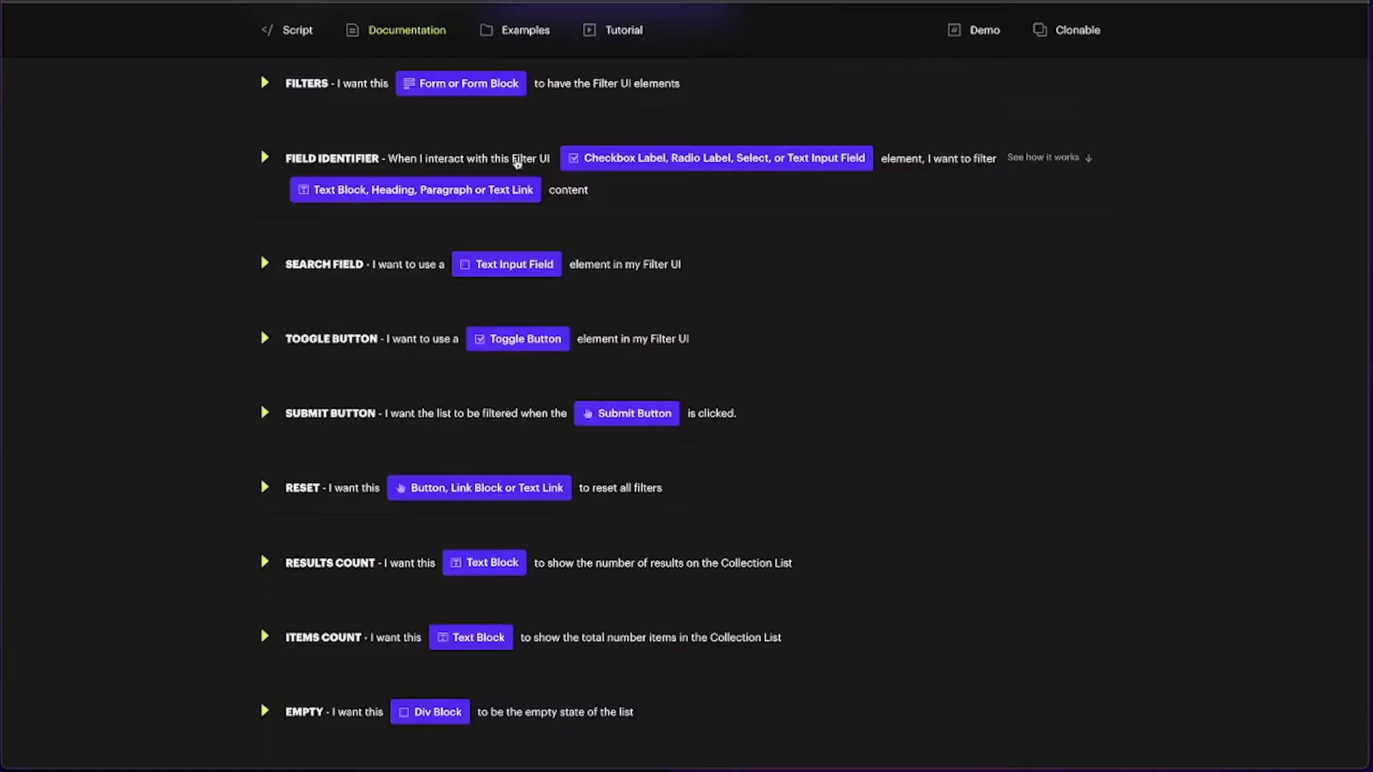
Step: Expand and read the FIELD IDENTIFIER section of the CMS Filter docs
scroll(391, 195, "up", 1)
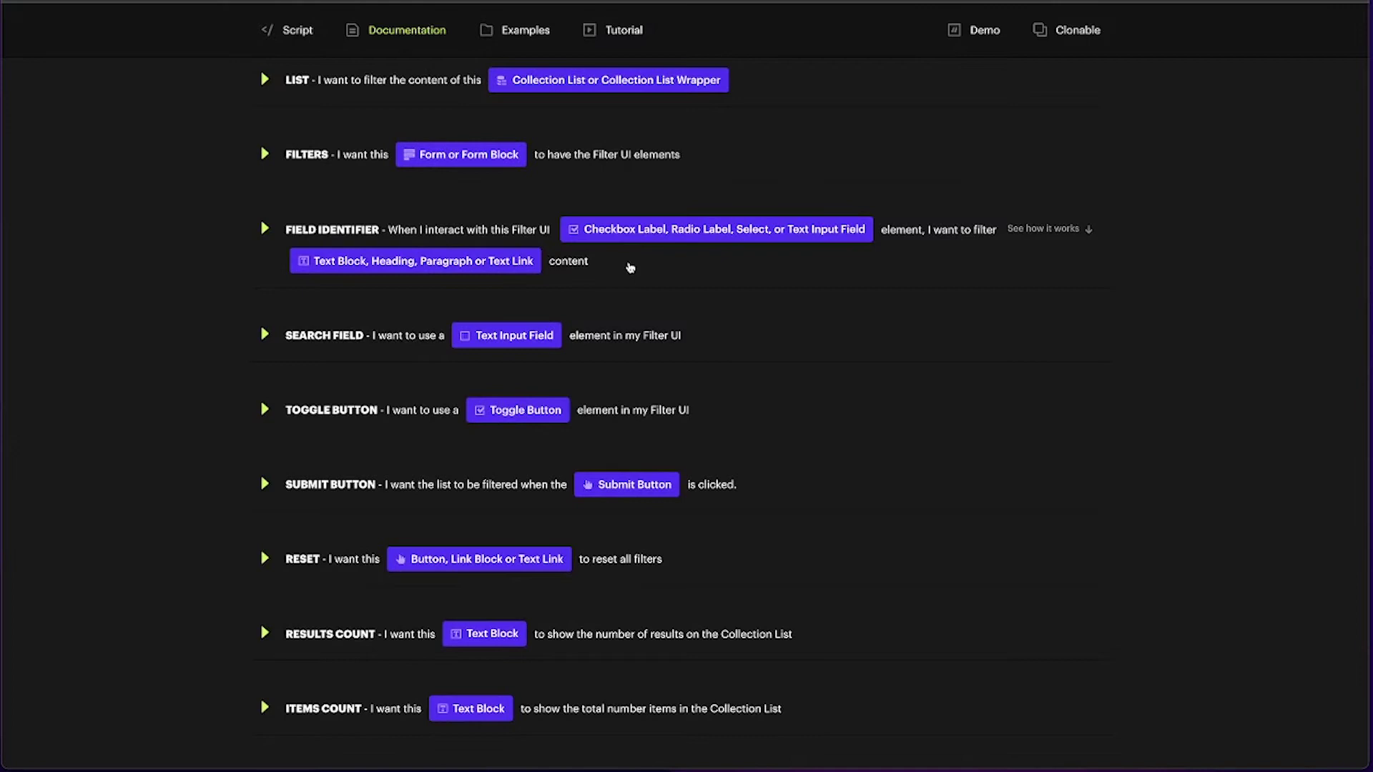
left_click(630, 269)
scroll(632, 266, "down", 1)
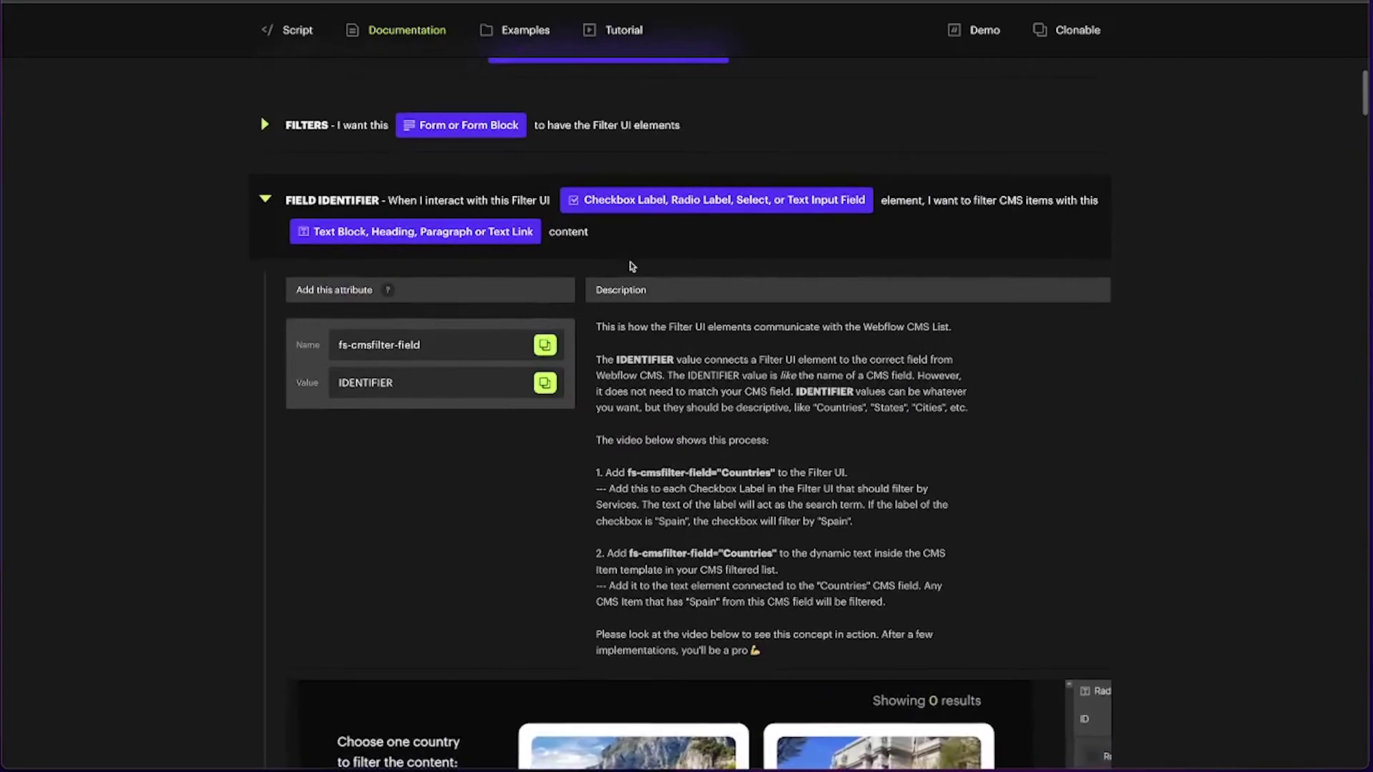
scroll(633, 281, "down", 5)
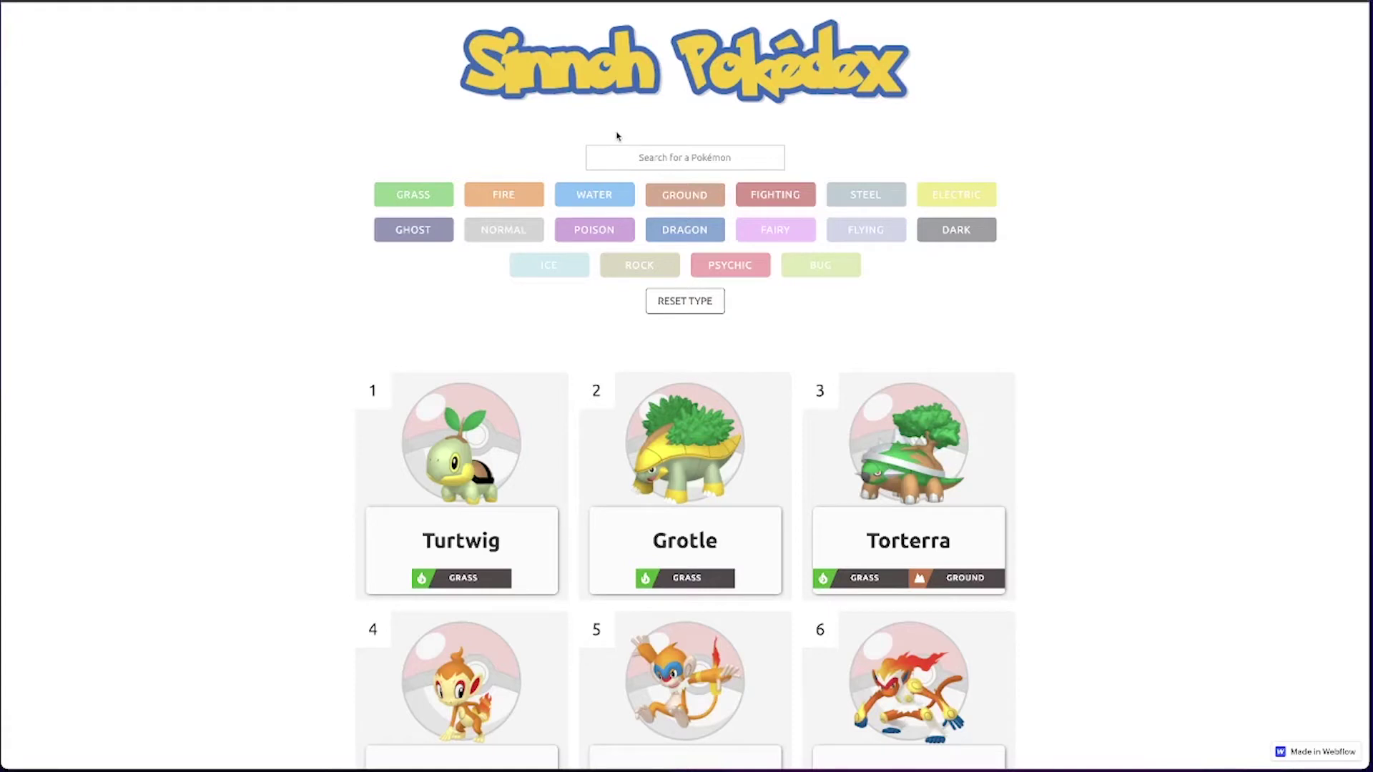
Step: Filter the demo Pokédex to Water types, then to Steel types
left_click(587, 199)
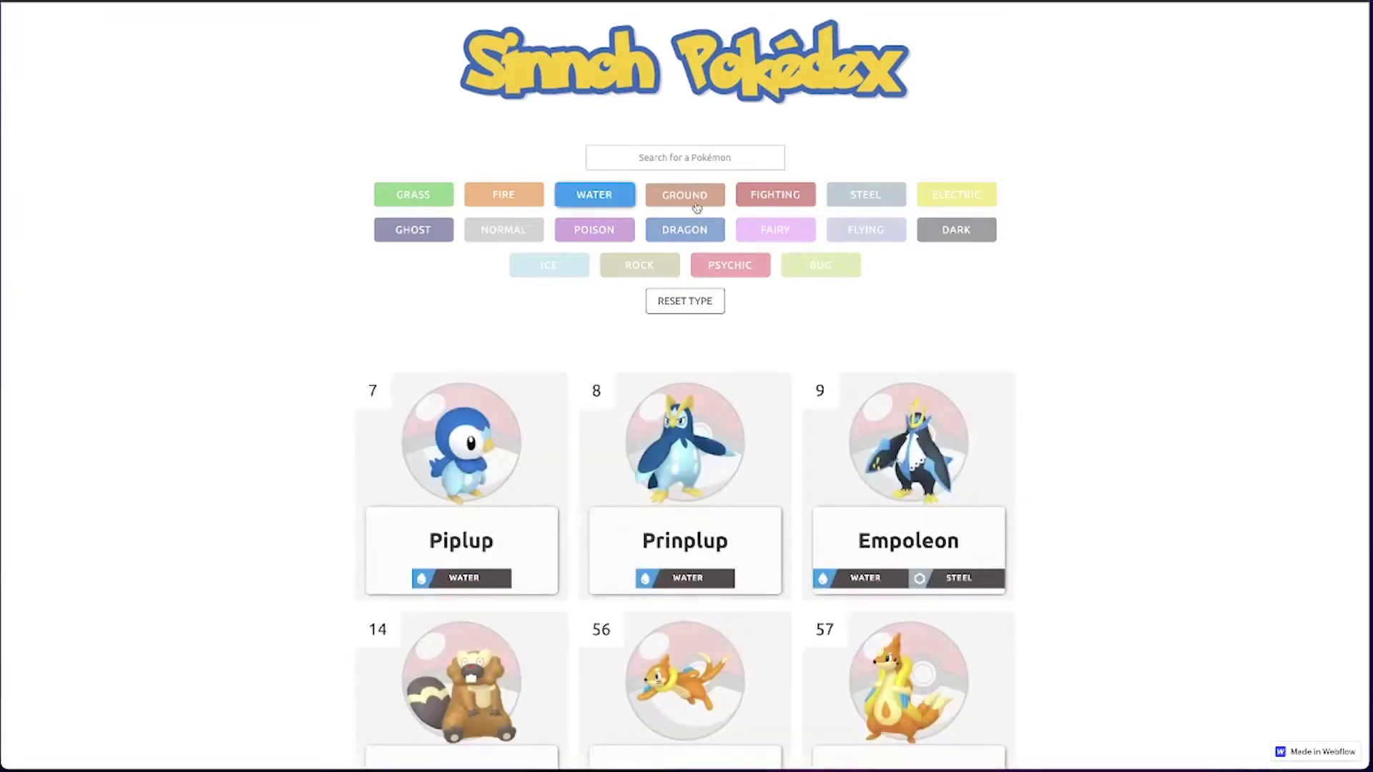
scroll(807, 424, "down", 2)
scroll(812, 436, "up", 2)
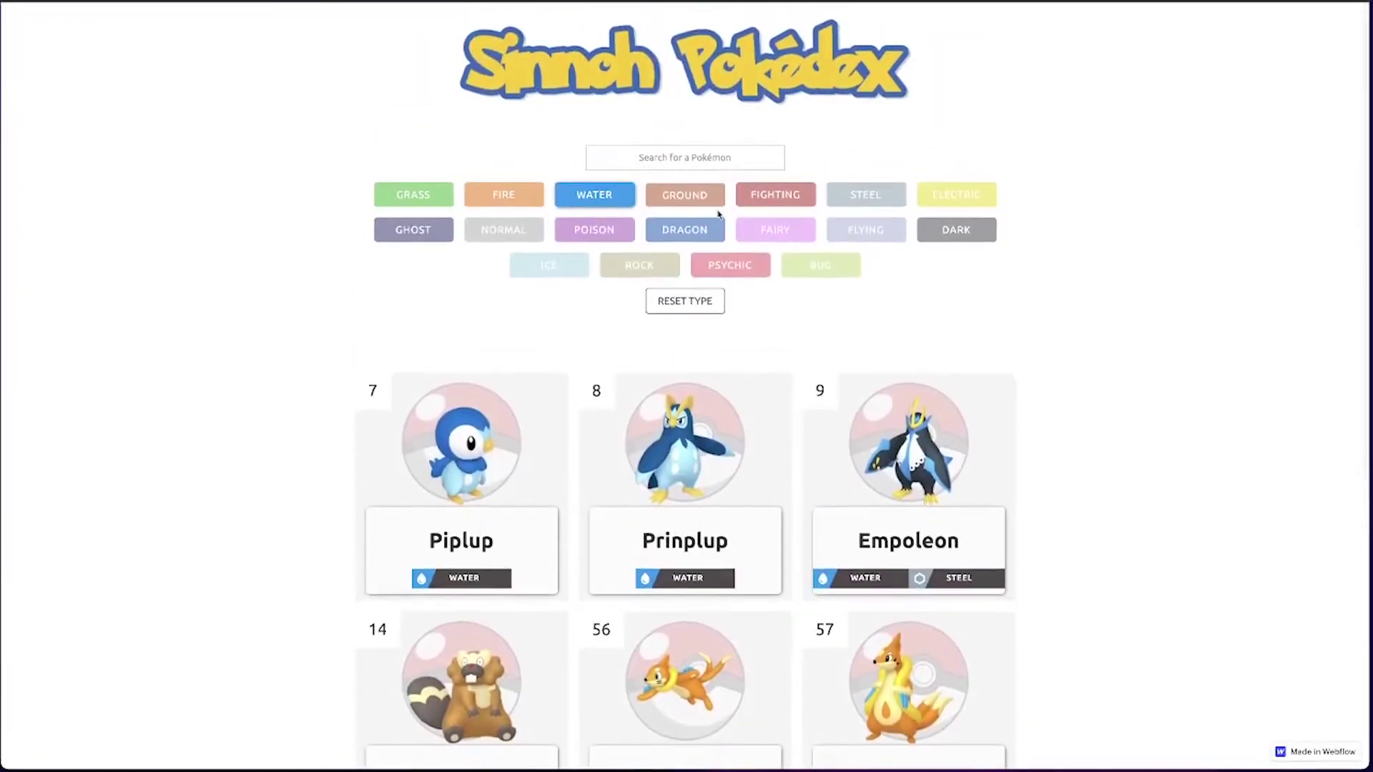
left_click(870, 200)
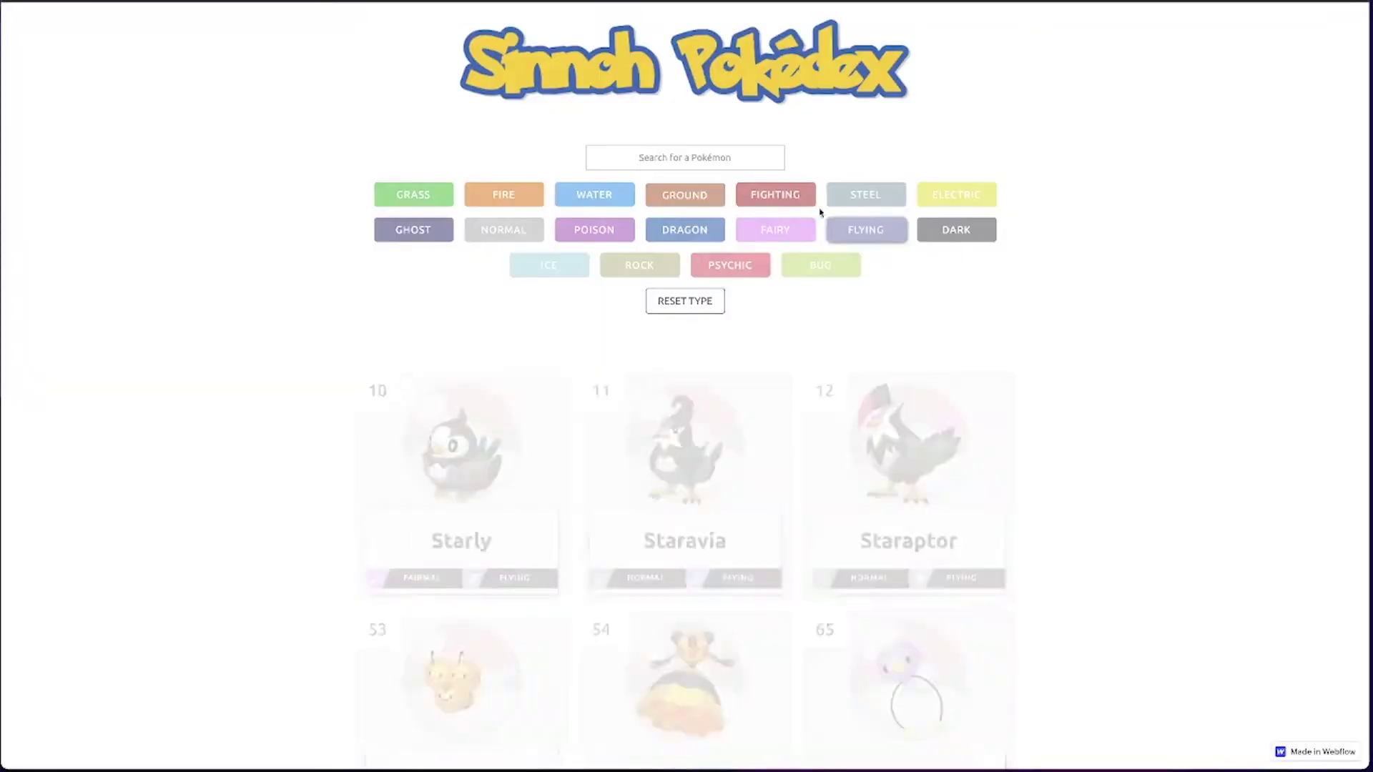
Step: Switch the filter through Fighting, Ground, Water and Psychic, ending on Ground types
left_click(791, 200)
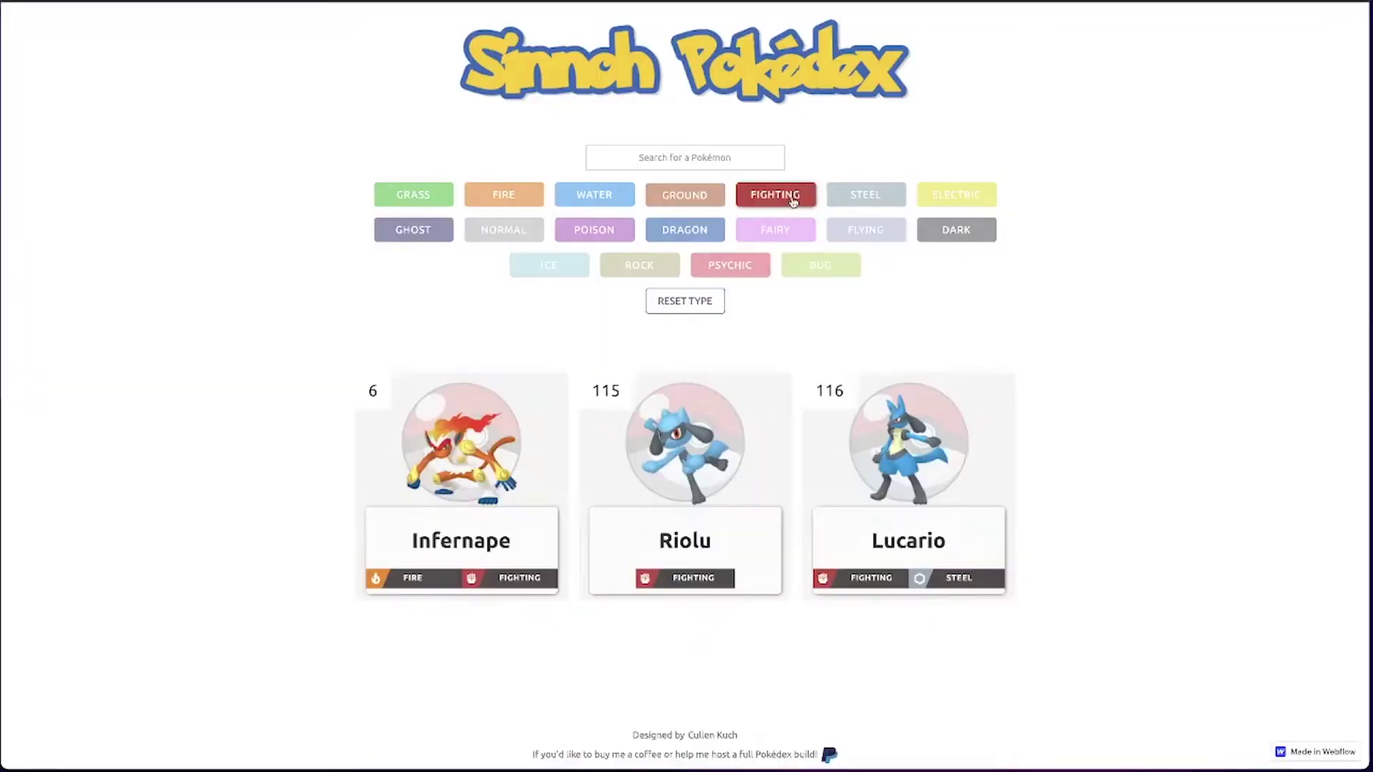
left_click(699, 195)
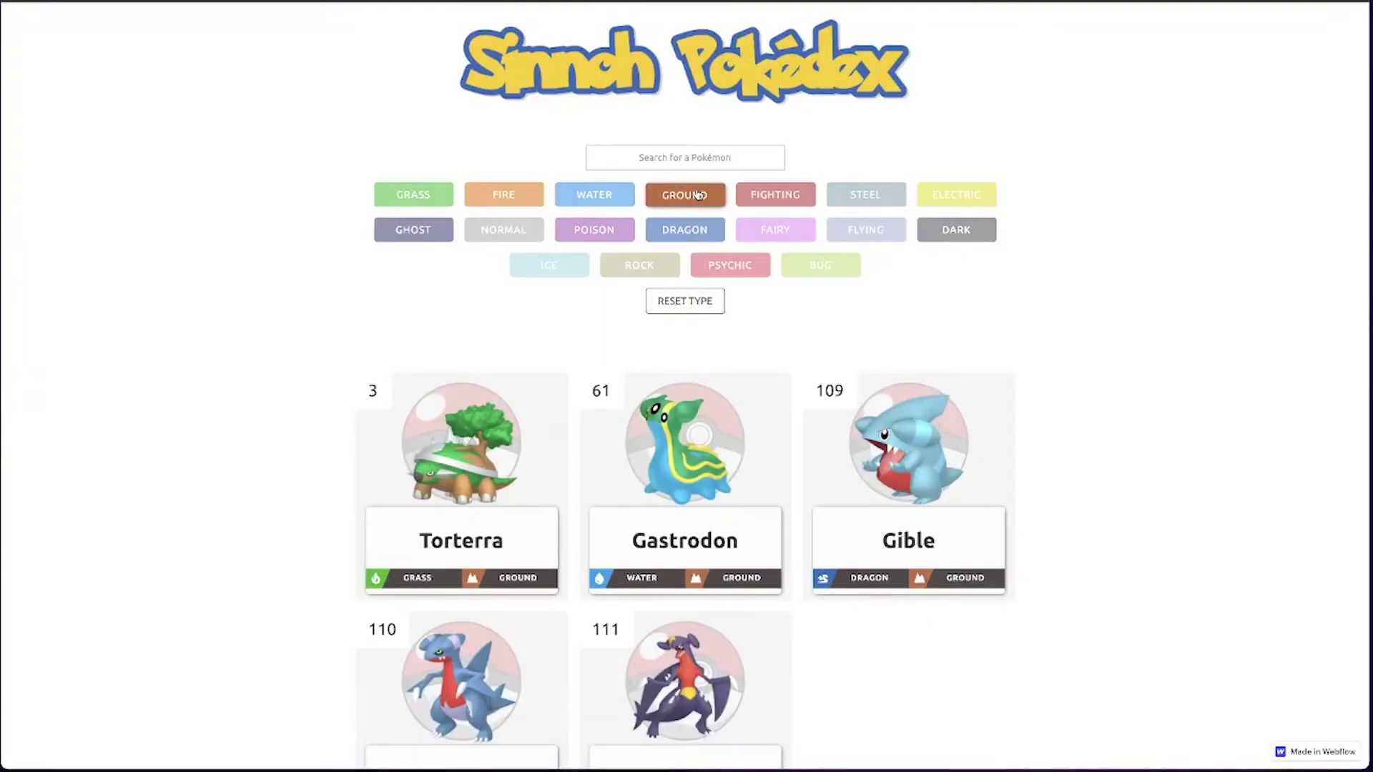
left_click(593, 197)
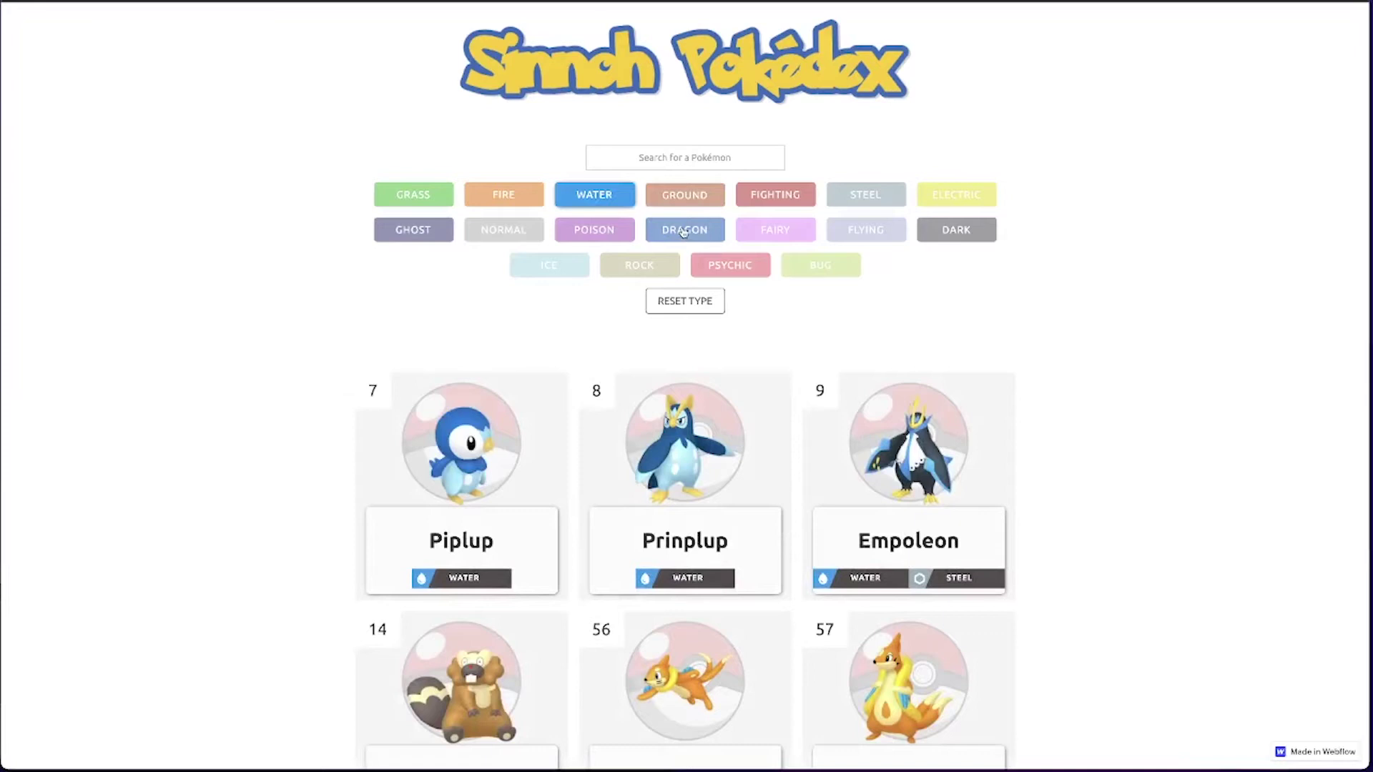
scroll(690, 284, "down", 2)
scroll(690, 284, "up", 2)
left_click(713, 266)
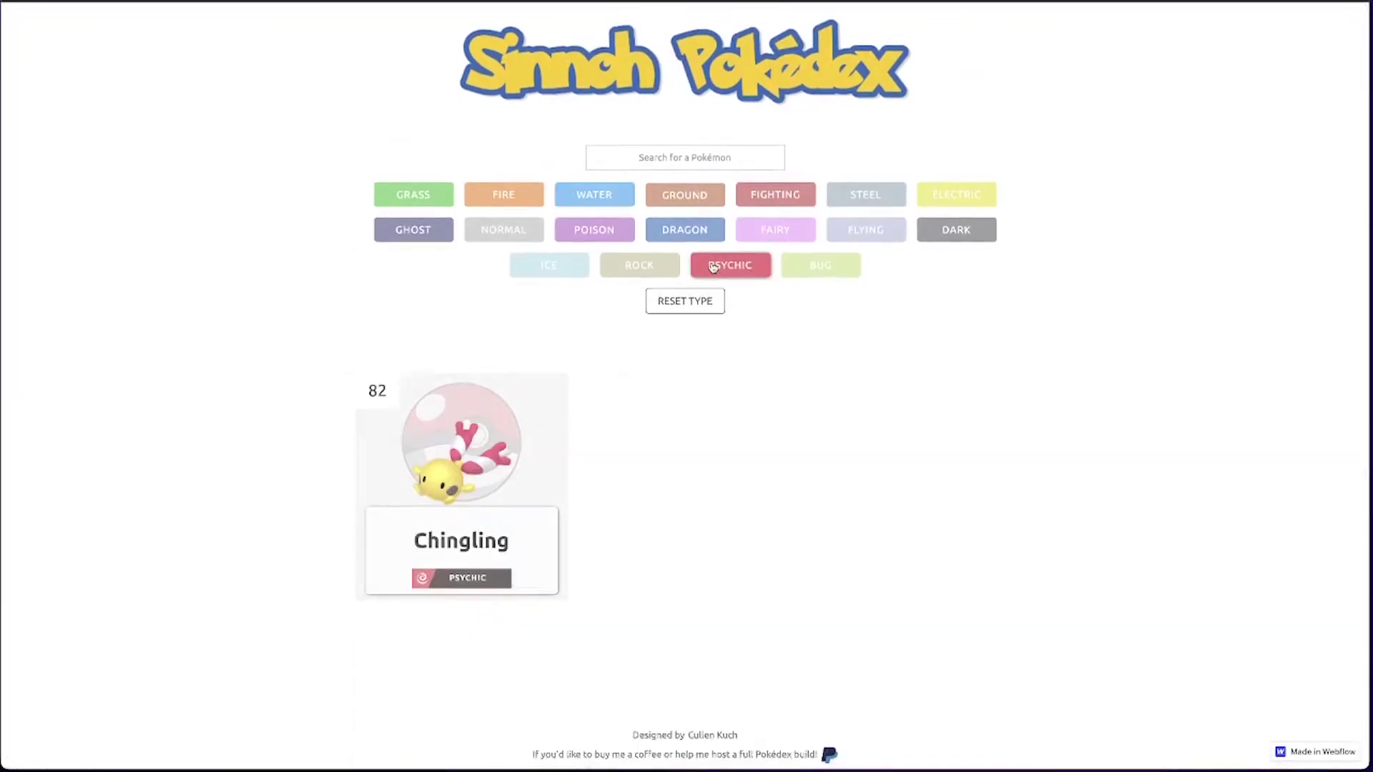
left_click(674, 207)
scroll(744, 314, "down", 2)
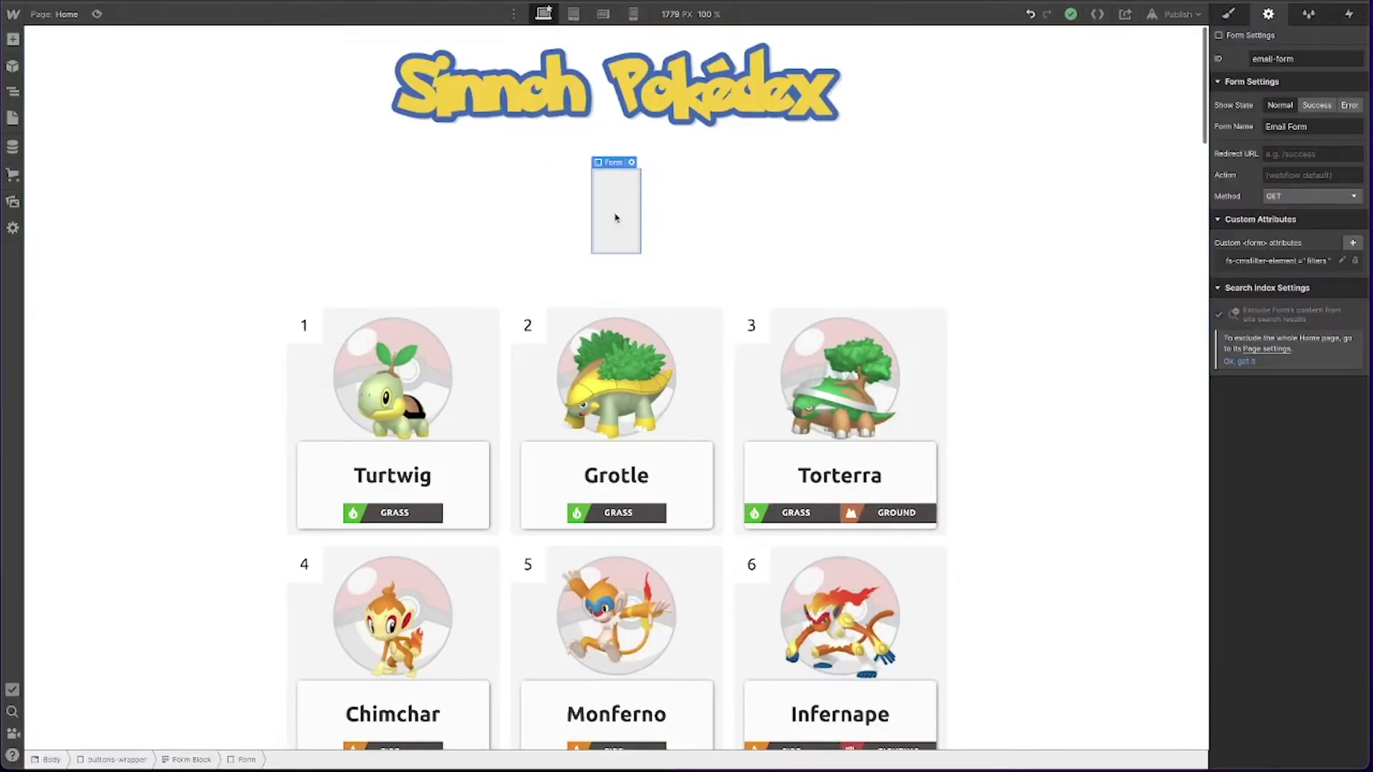
Step: Add a Radio Button field to the filter form via Quick Find
key("ctrl+k")
type("r")
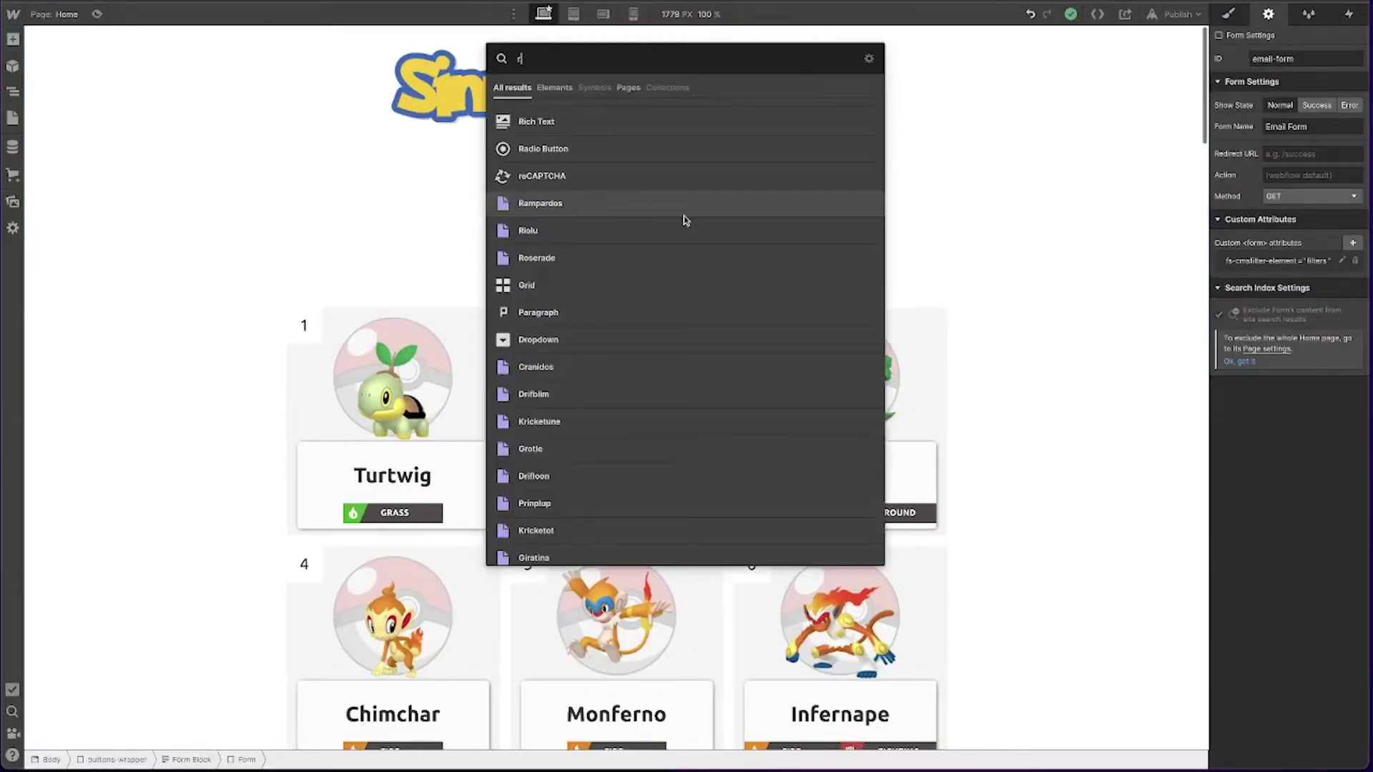
left_click(616, 151)
left_click(1228, 14)
Step: Give the radio the existing button class, then go to the Style Guide page
left_click(1274, 78)
type("button")
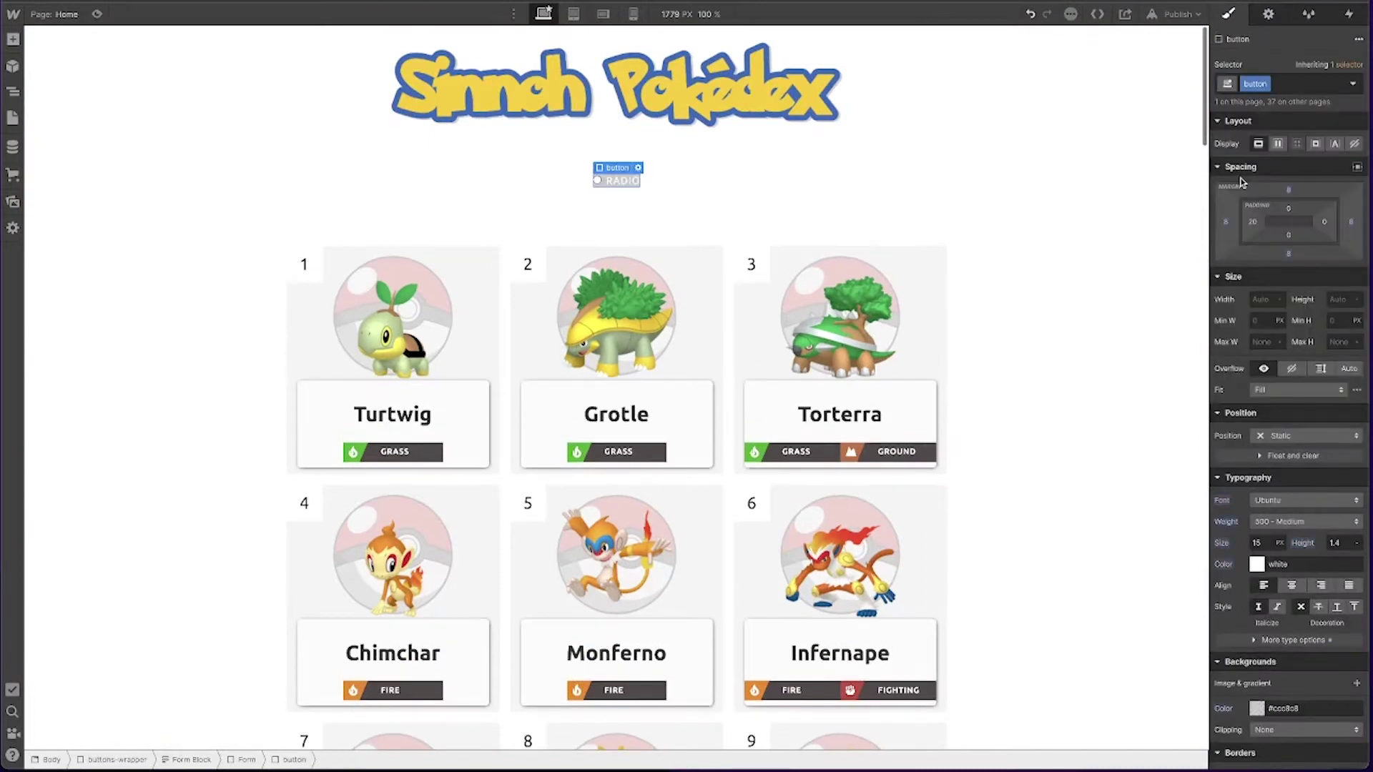
left_click(1235, 176)
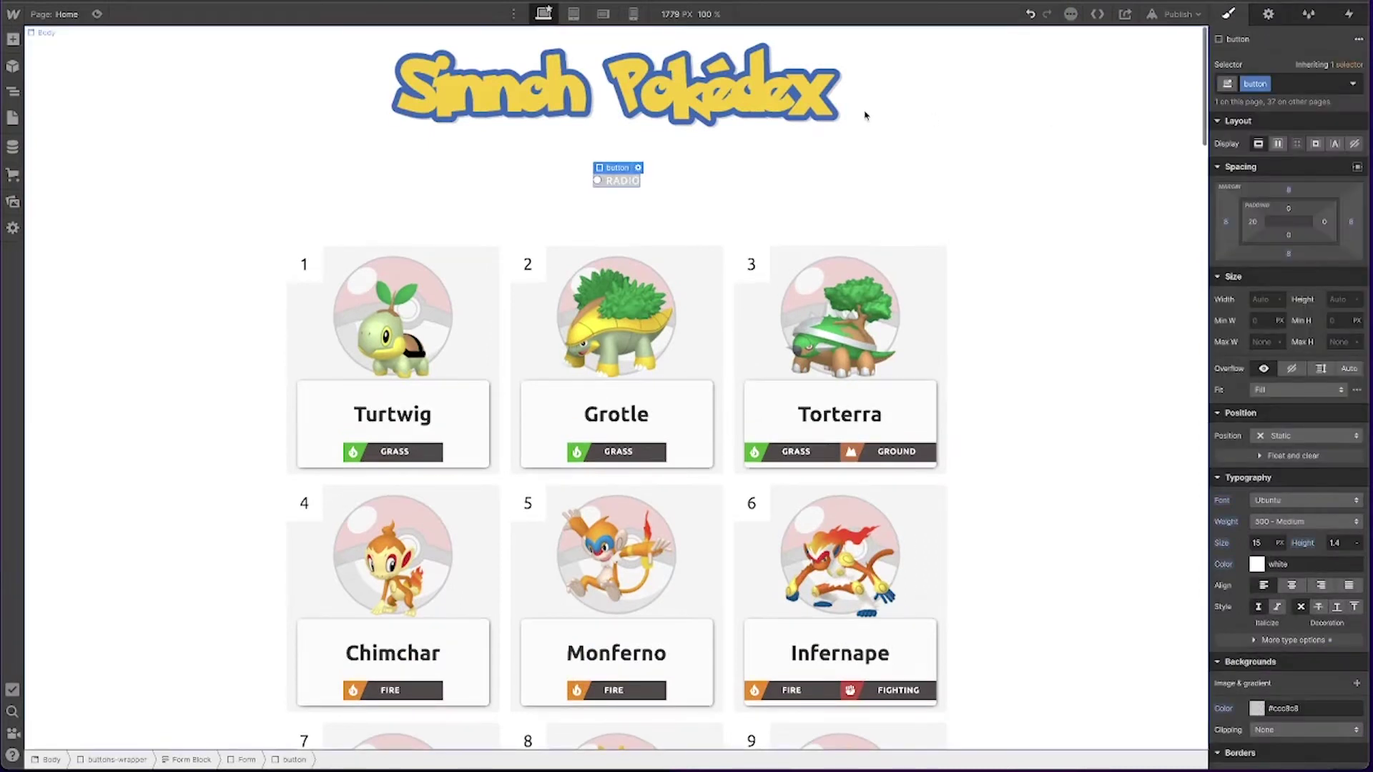
left_click(13, 118)
left_click(79, 136)
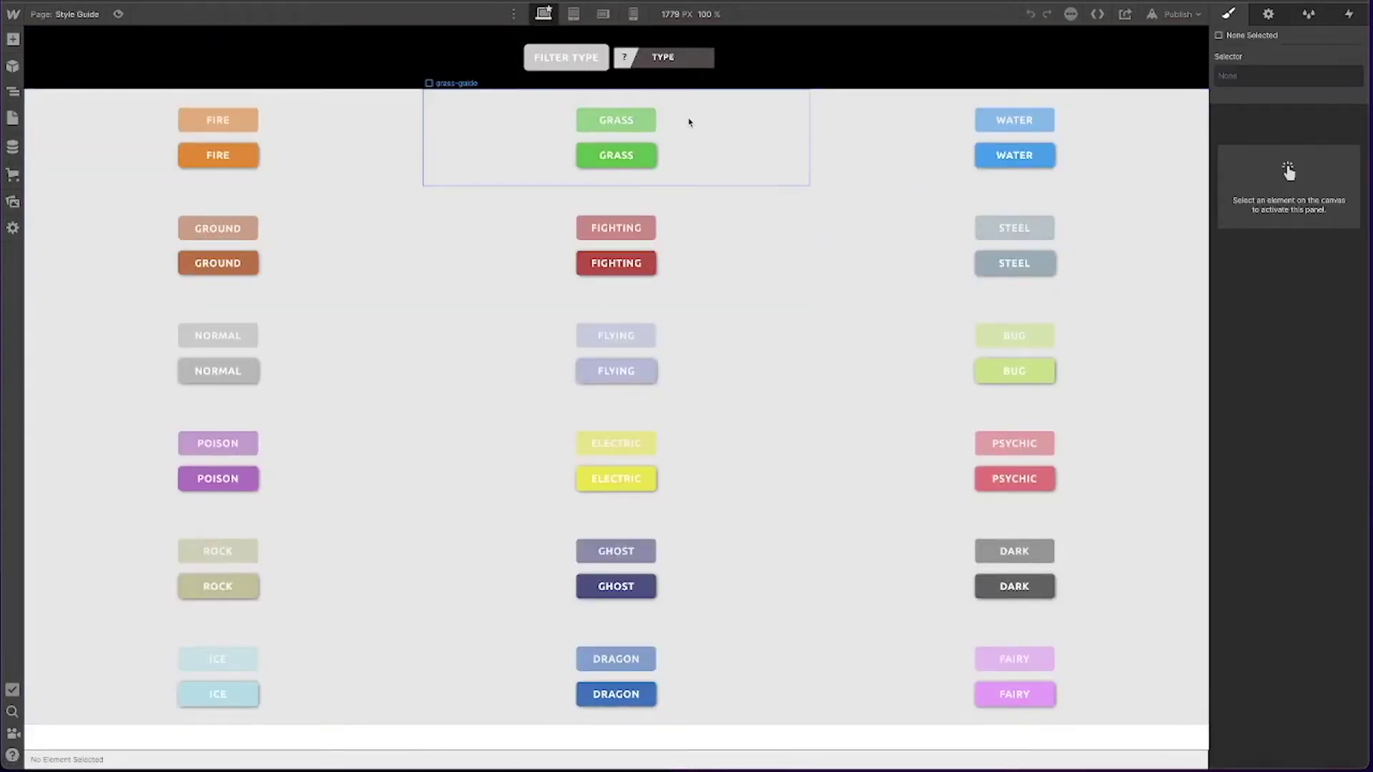
Step: Compare the classes of the plain and btn-active FIRE, GRASS and WATER buttons
left_click(238, 125)
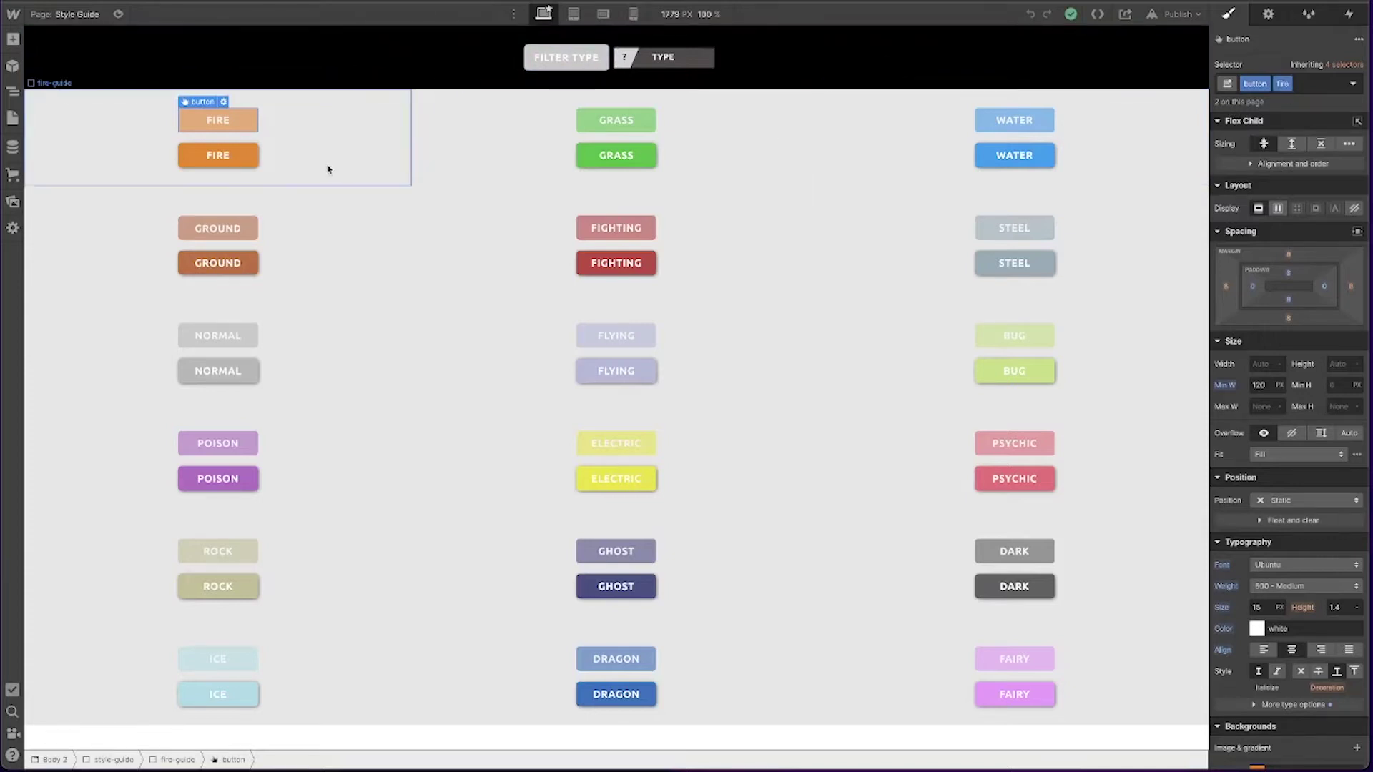
left_click(640, 157)
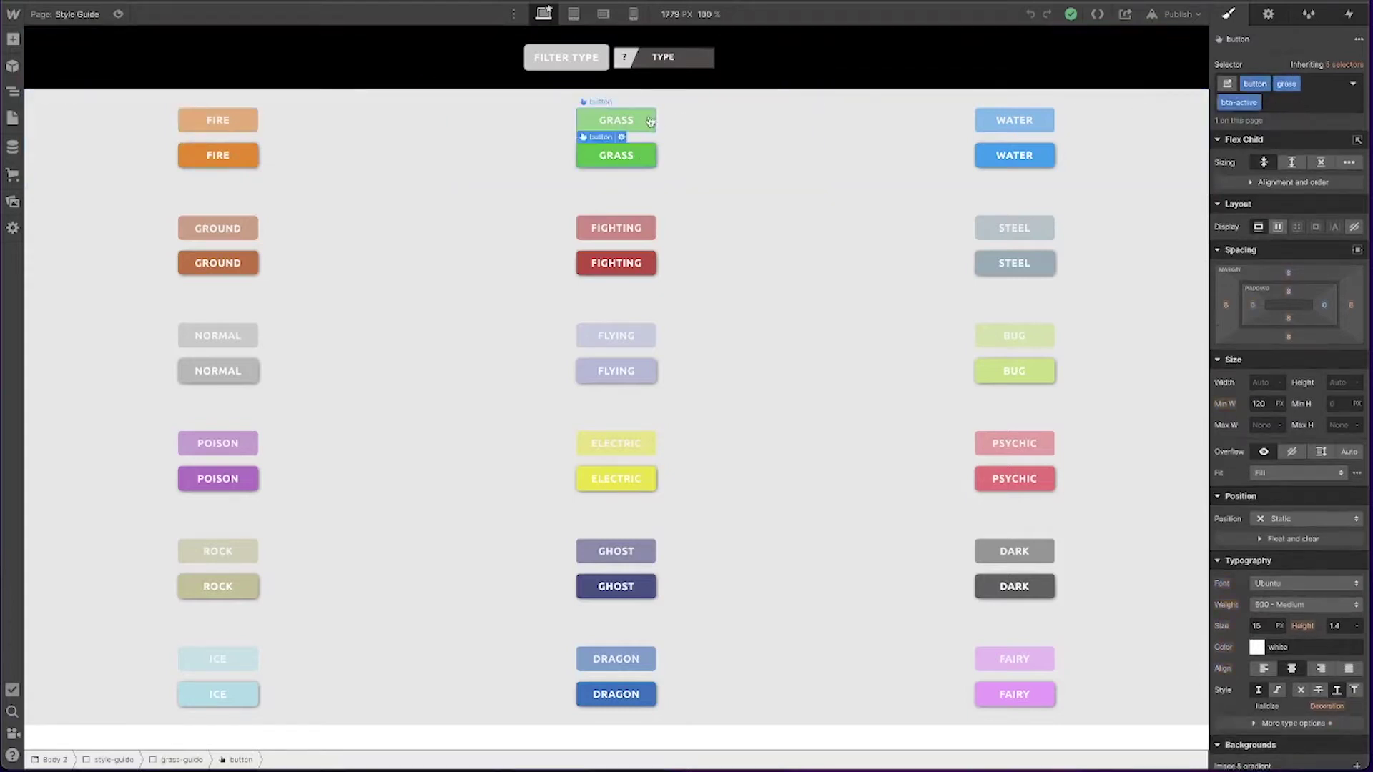
left_click(1044, 120)
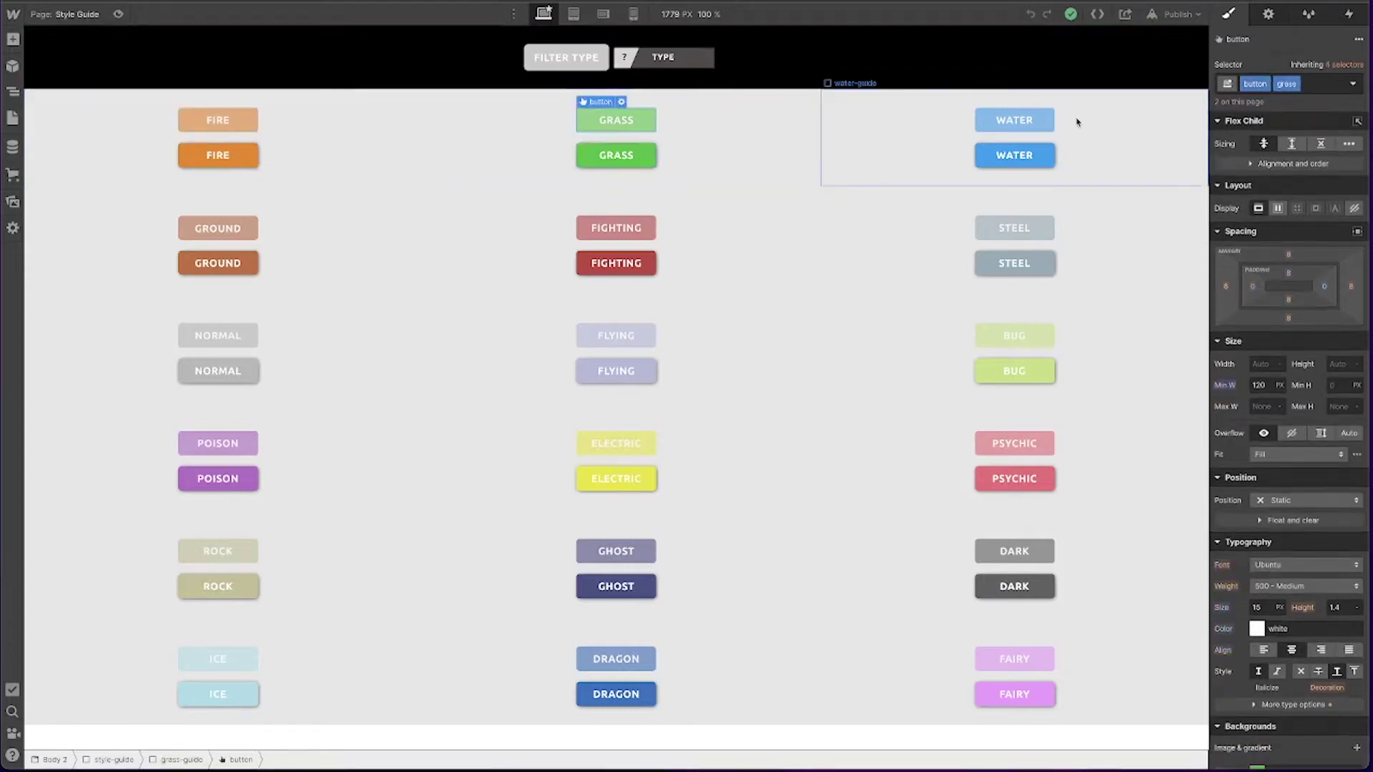
left_click(250, 161)
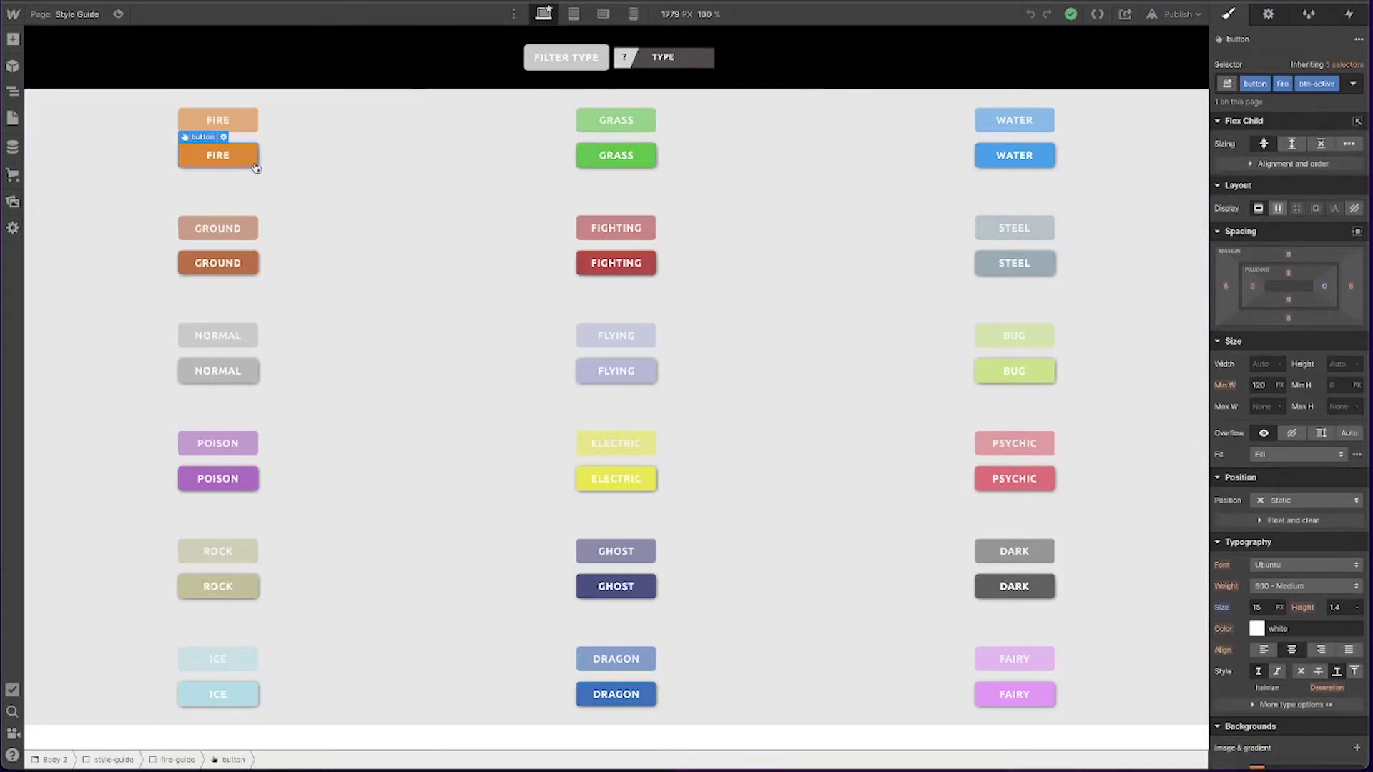
left_click(237, 127)
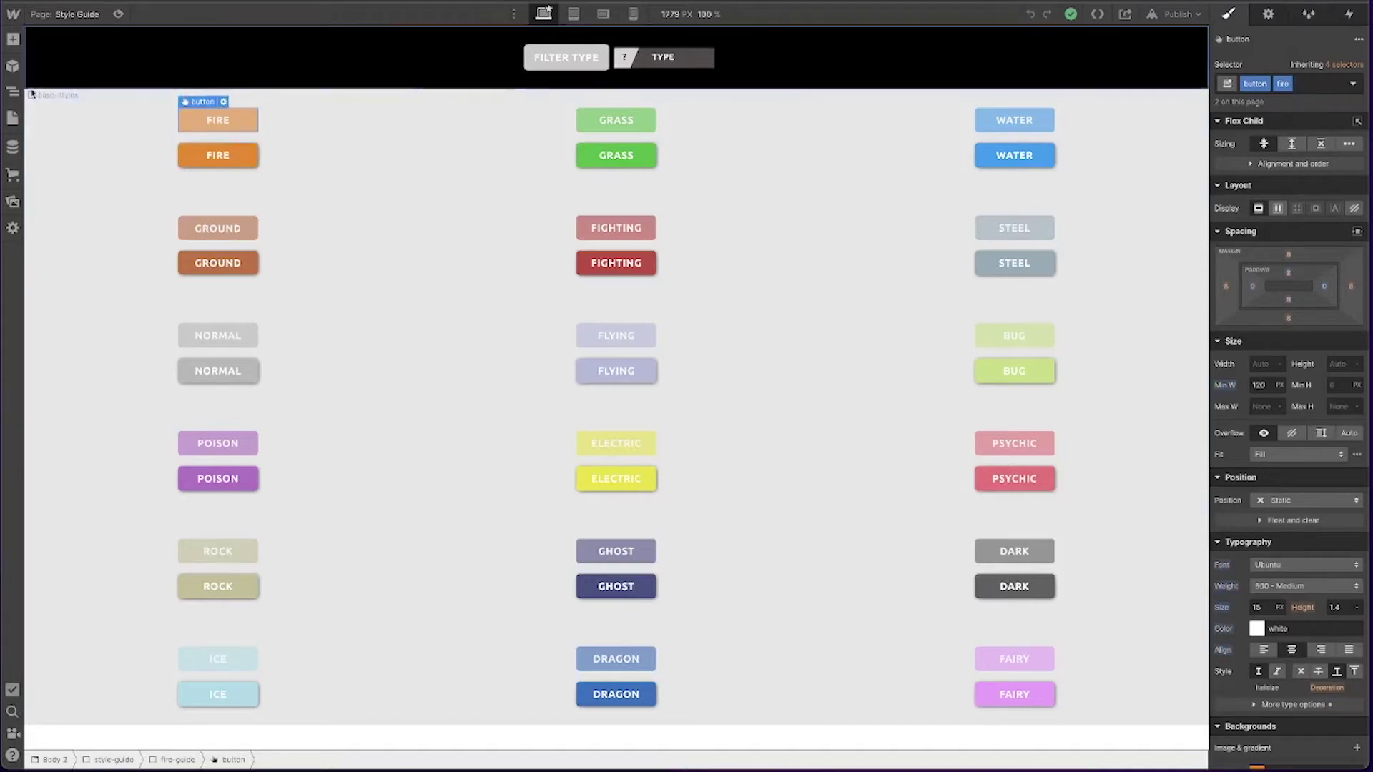
left_click(15, 114)
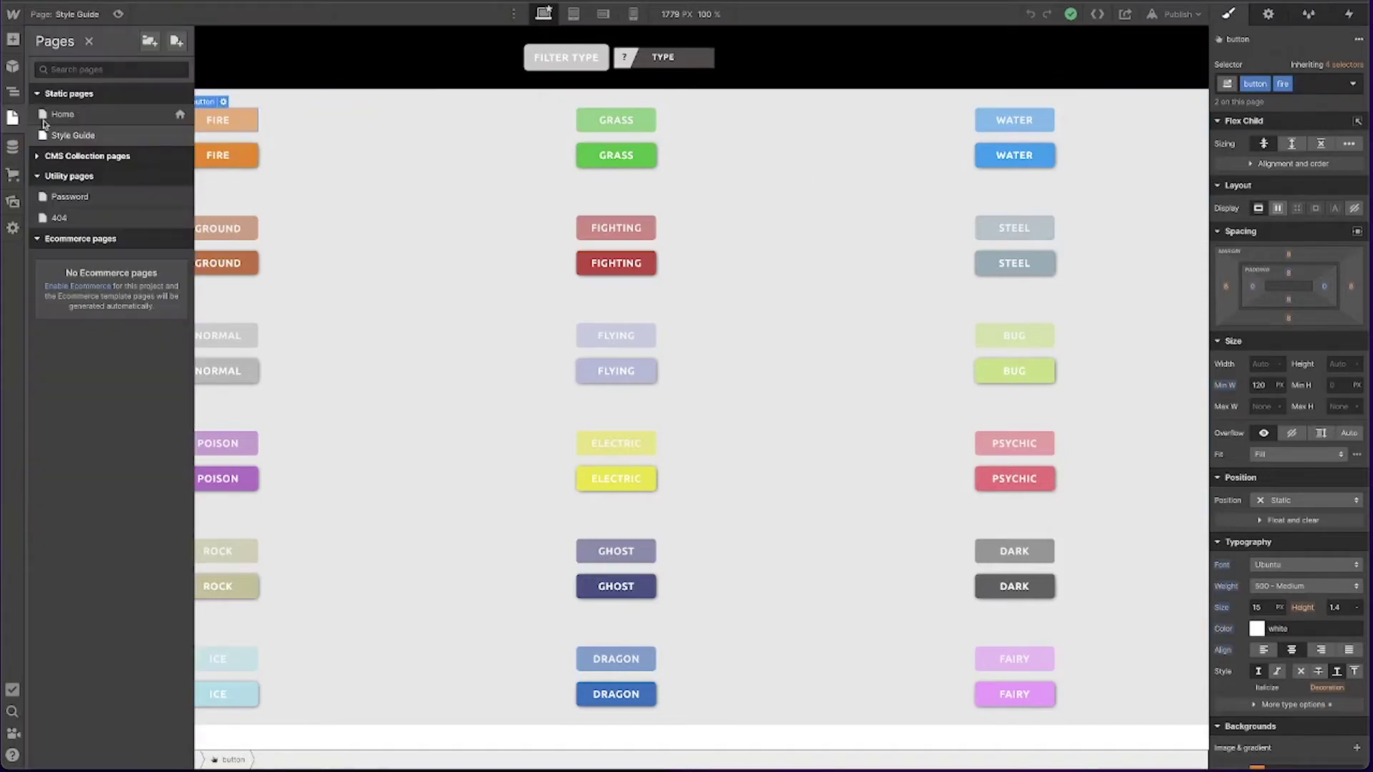
Step: On the Home page, add the grass combo class to the radio filter button
left_click(81, 117)
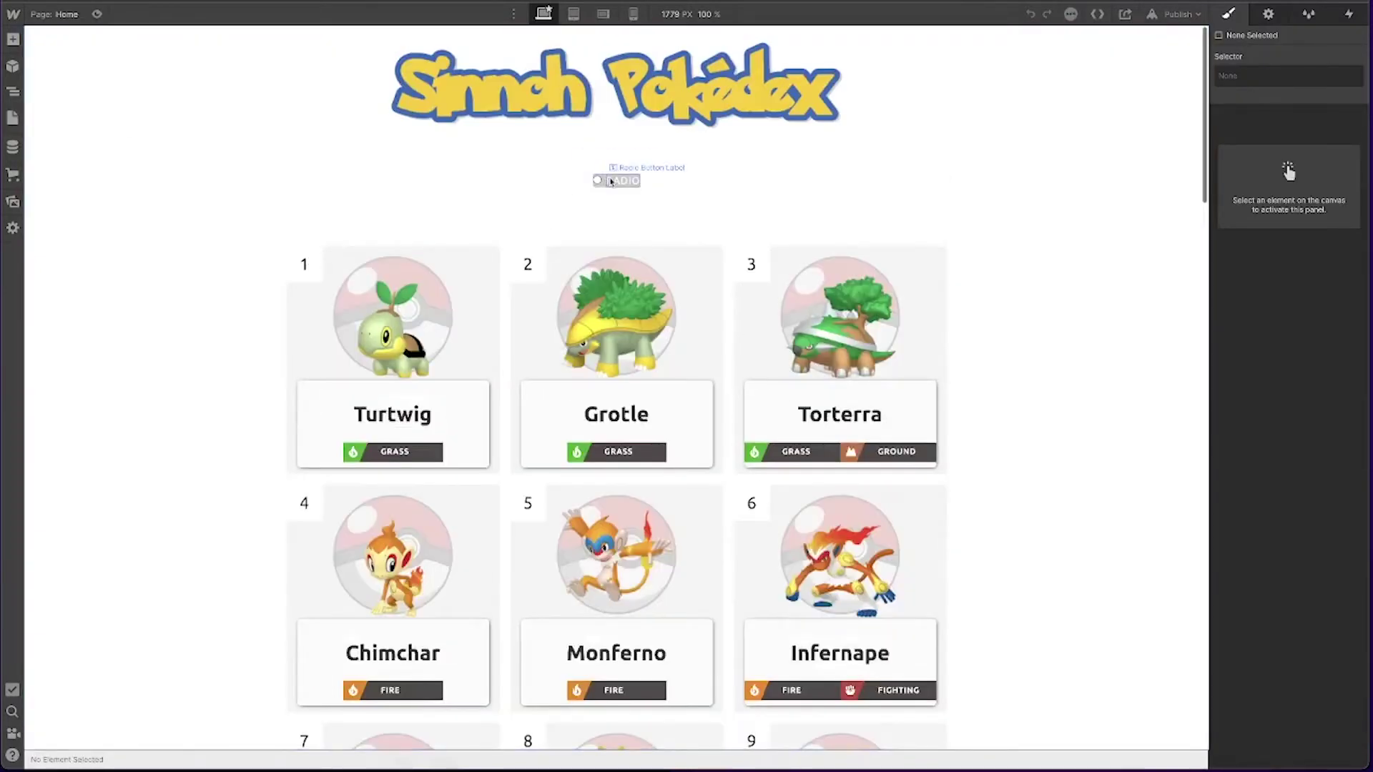
left_click(605, 182)
left_click(1299, 85)
type("gr")
key("Return")
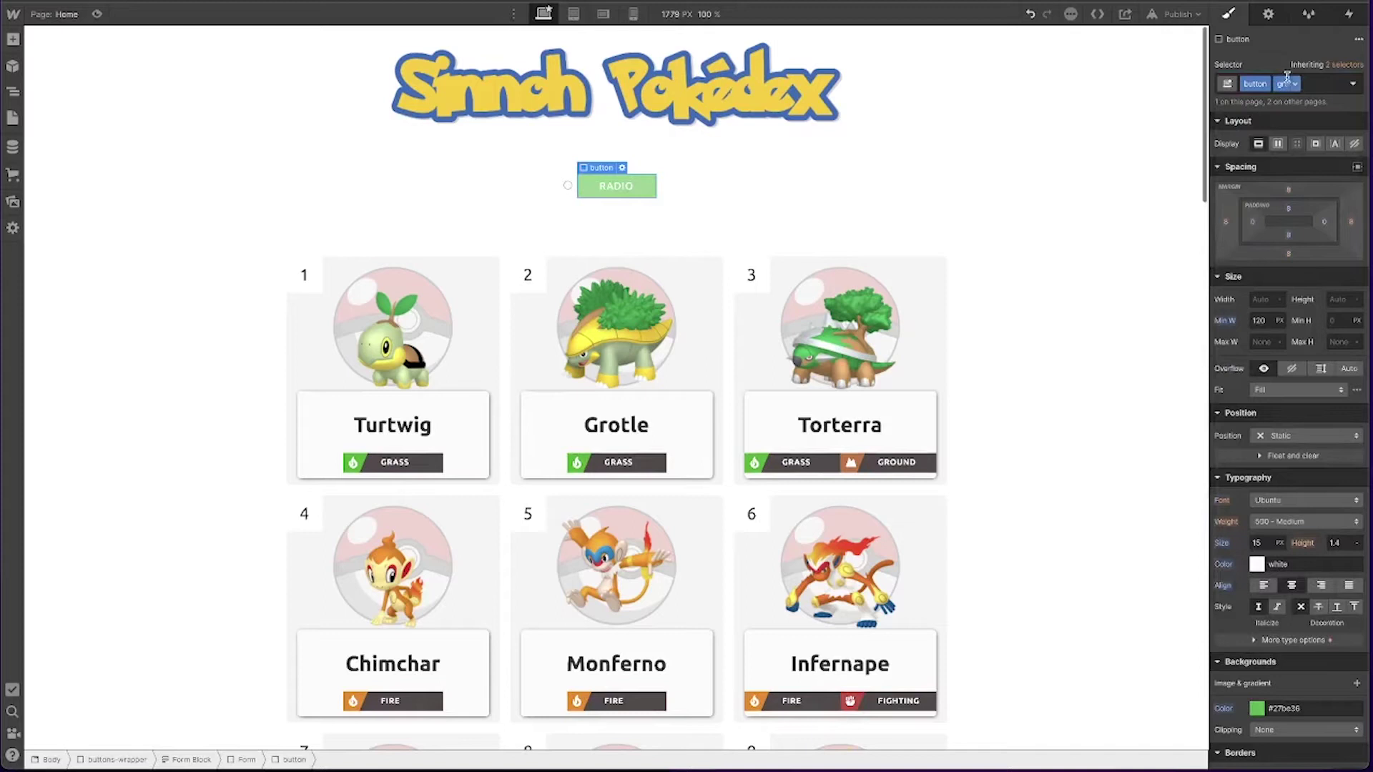
Step: Hide the radio circle with Display none and relabel the button GRASS
left_click(568, 186)
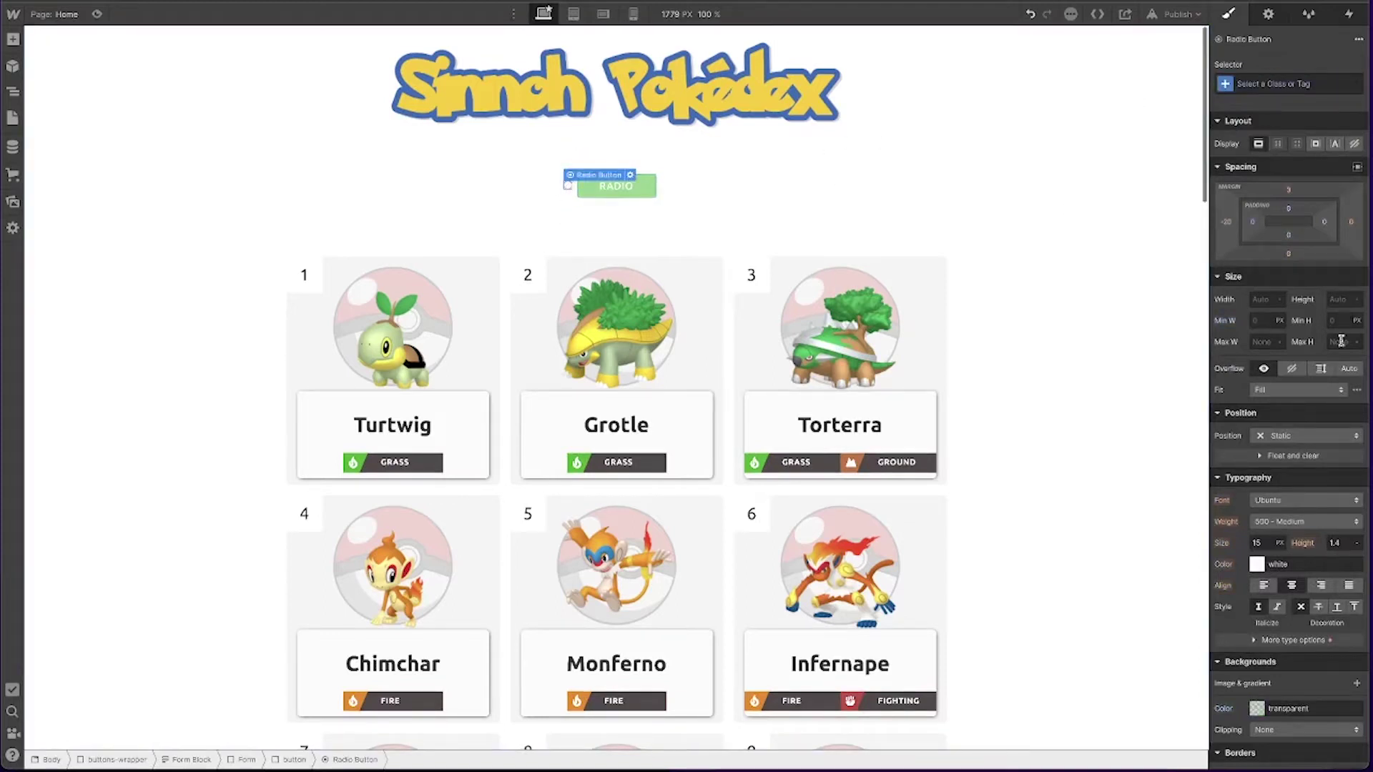
left_click(1354, 145)
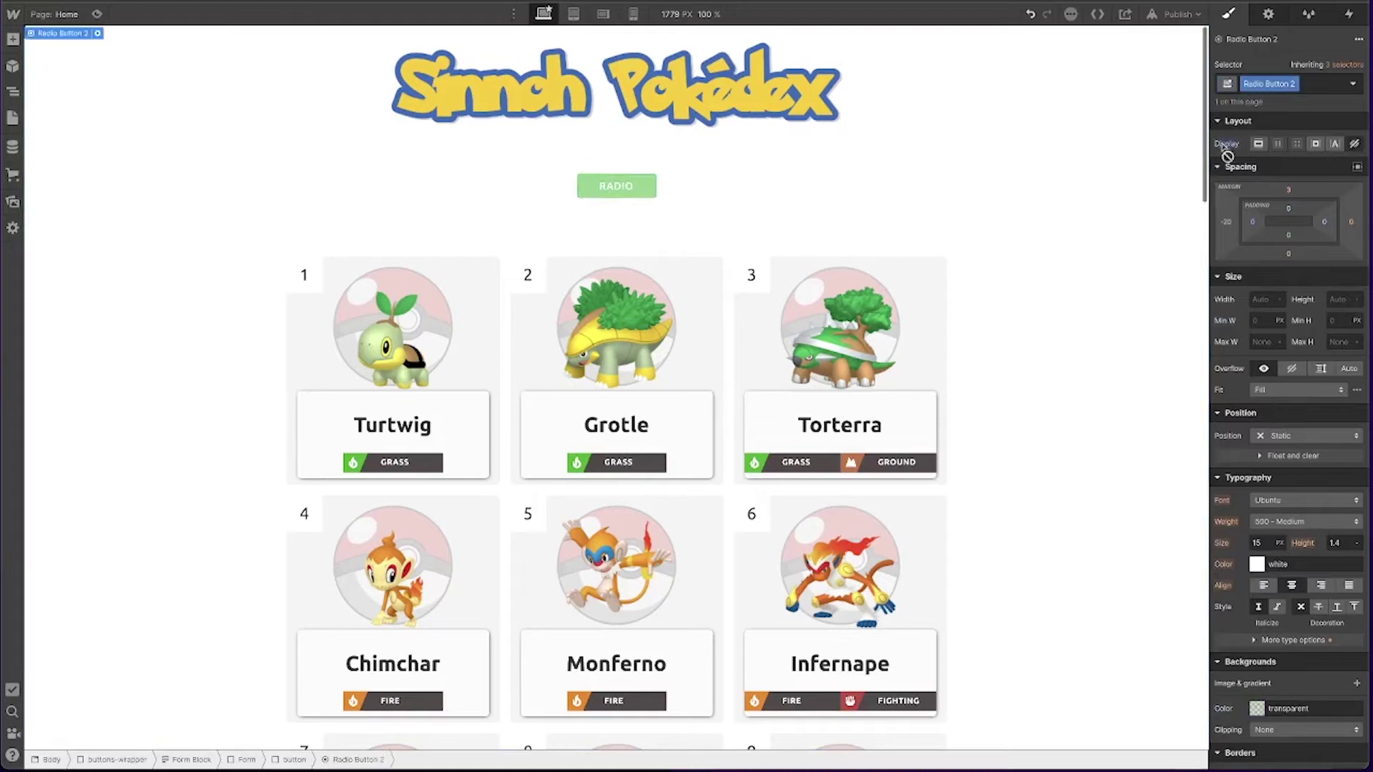
double_click(622, 186)
type("GRASS")
left_click(708, 190)
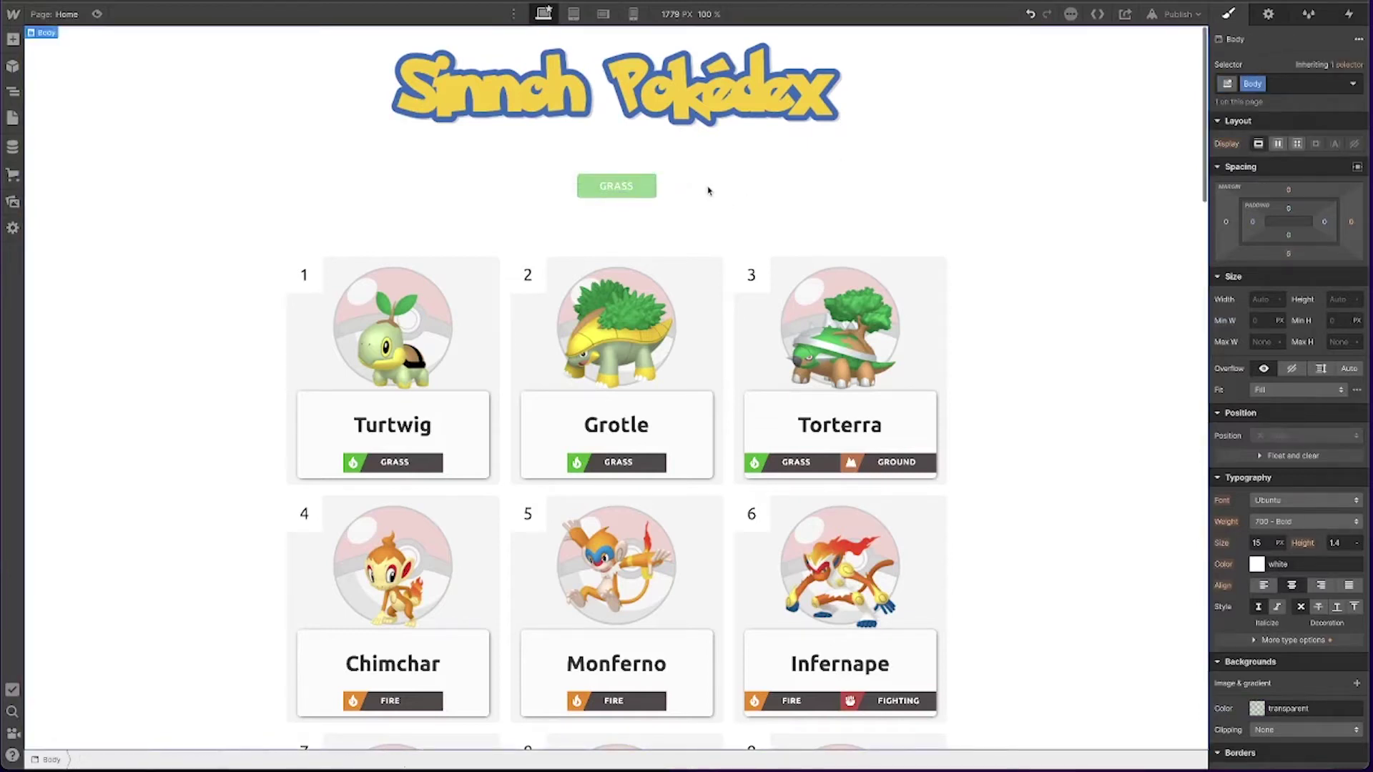
left_click(647, 195)
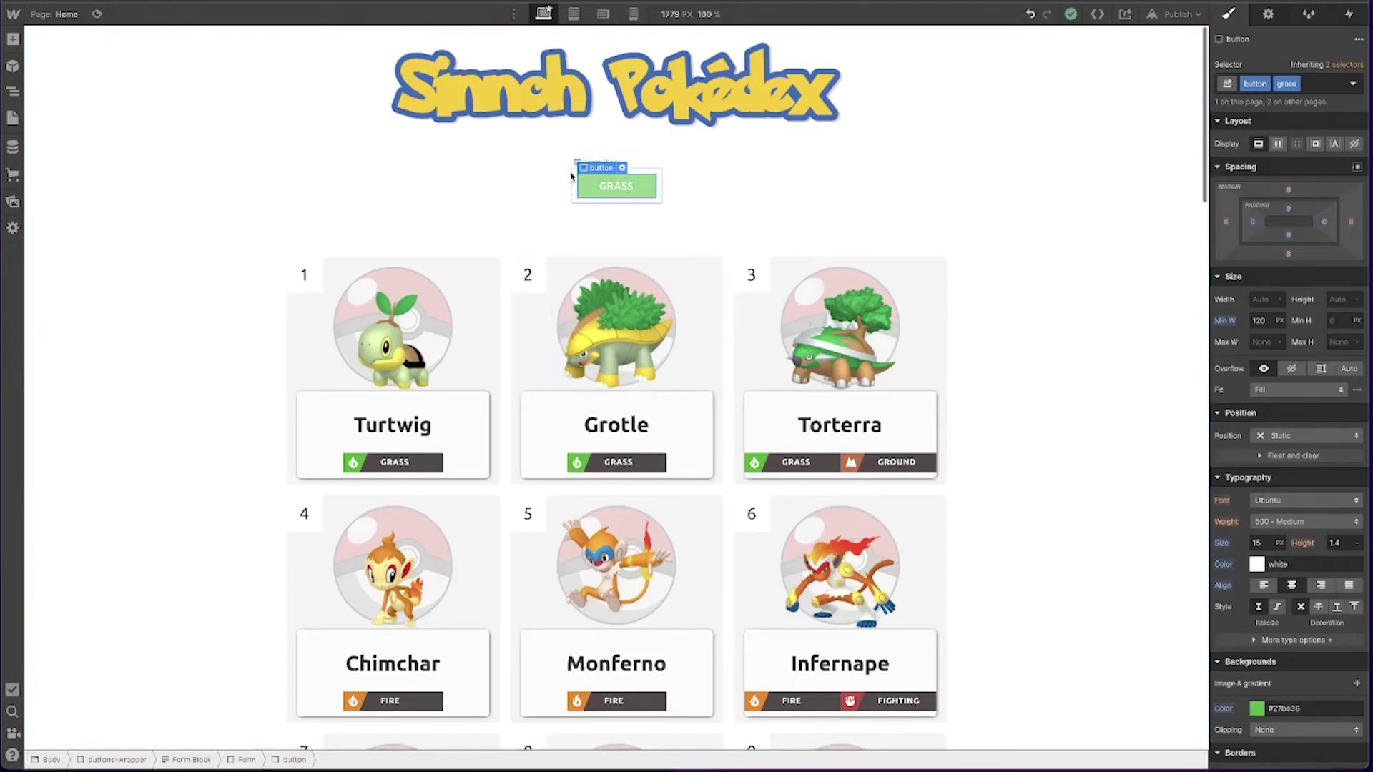
left_click(571, 175)
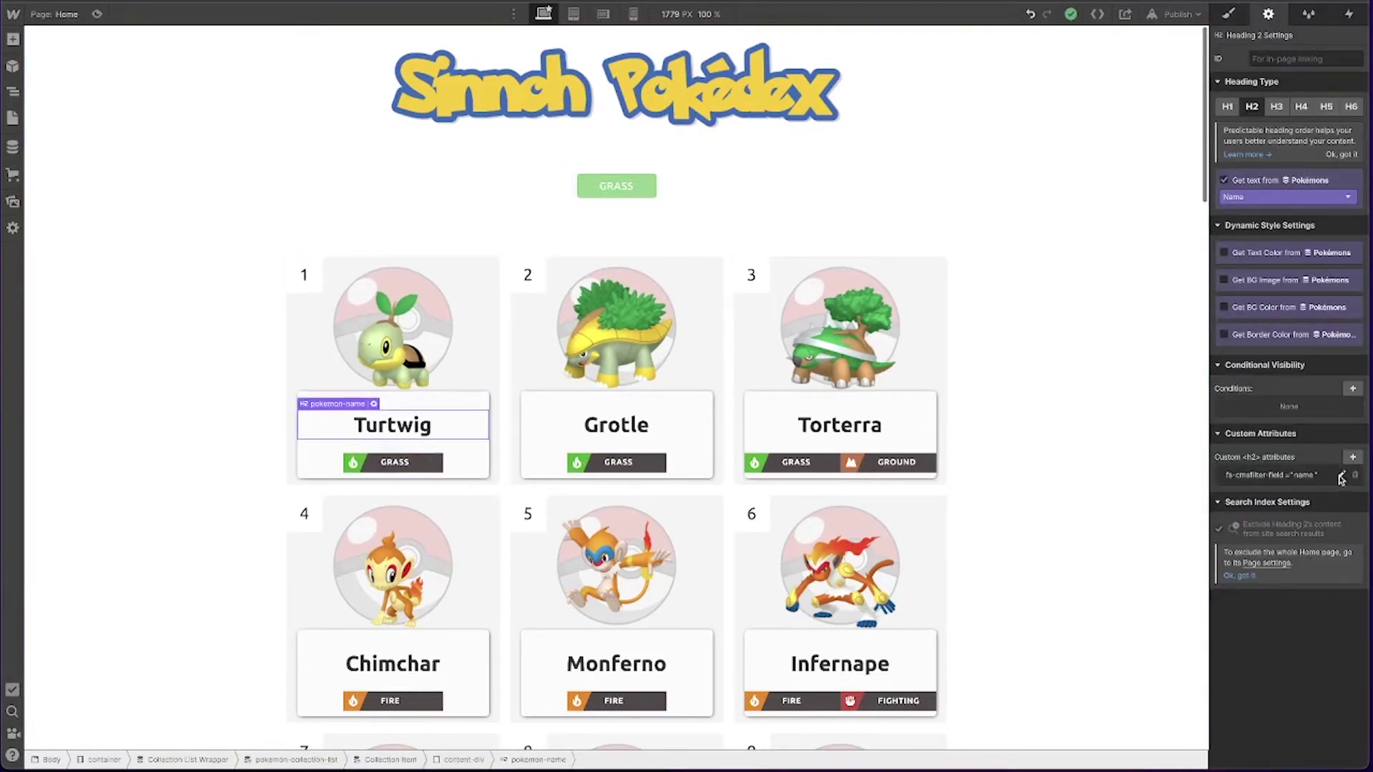
Step: Check the fs-cmsfilter-field values on the name heading ('name') and the type text
left_click(1341, 476)
left_click(1321, 529)
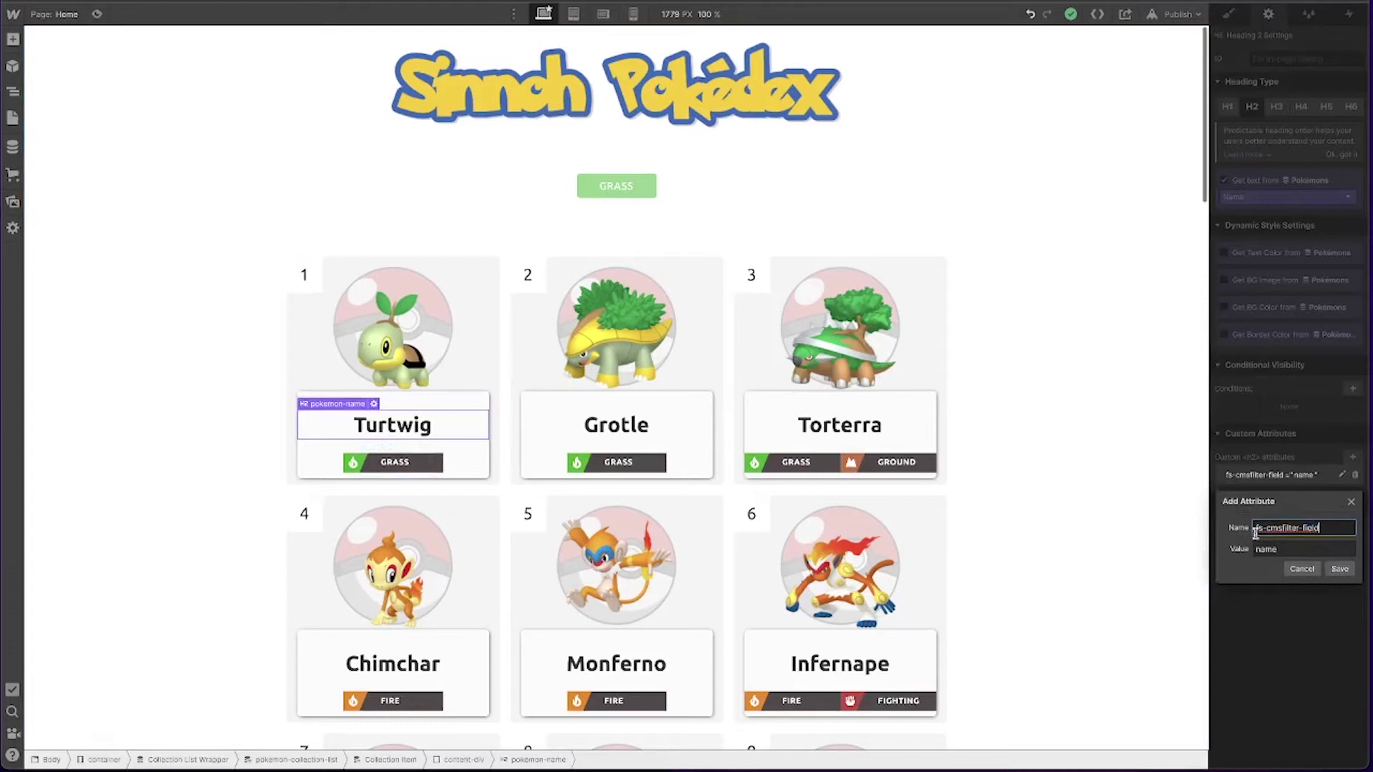
double_click(1288, 550)
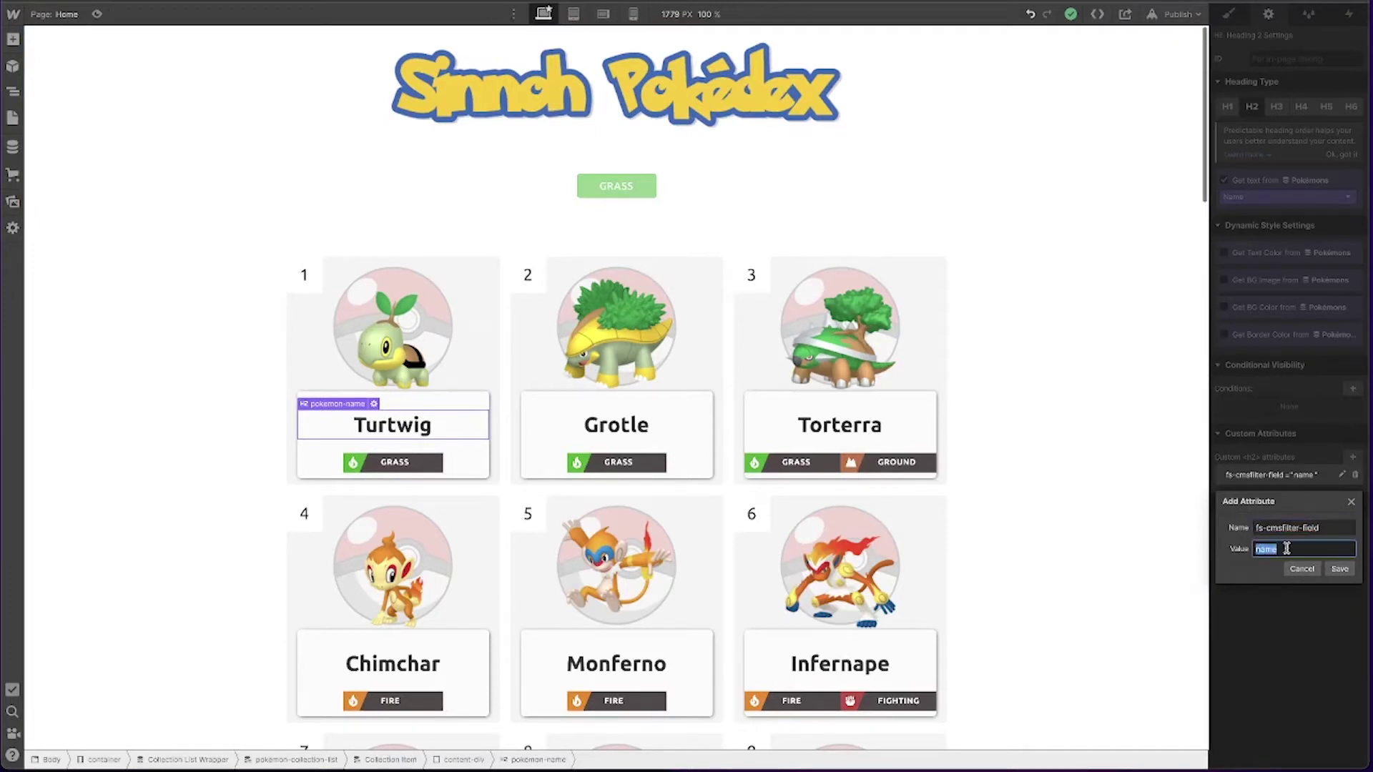
key("Escape")
left_click(394, 463)
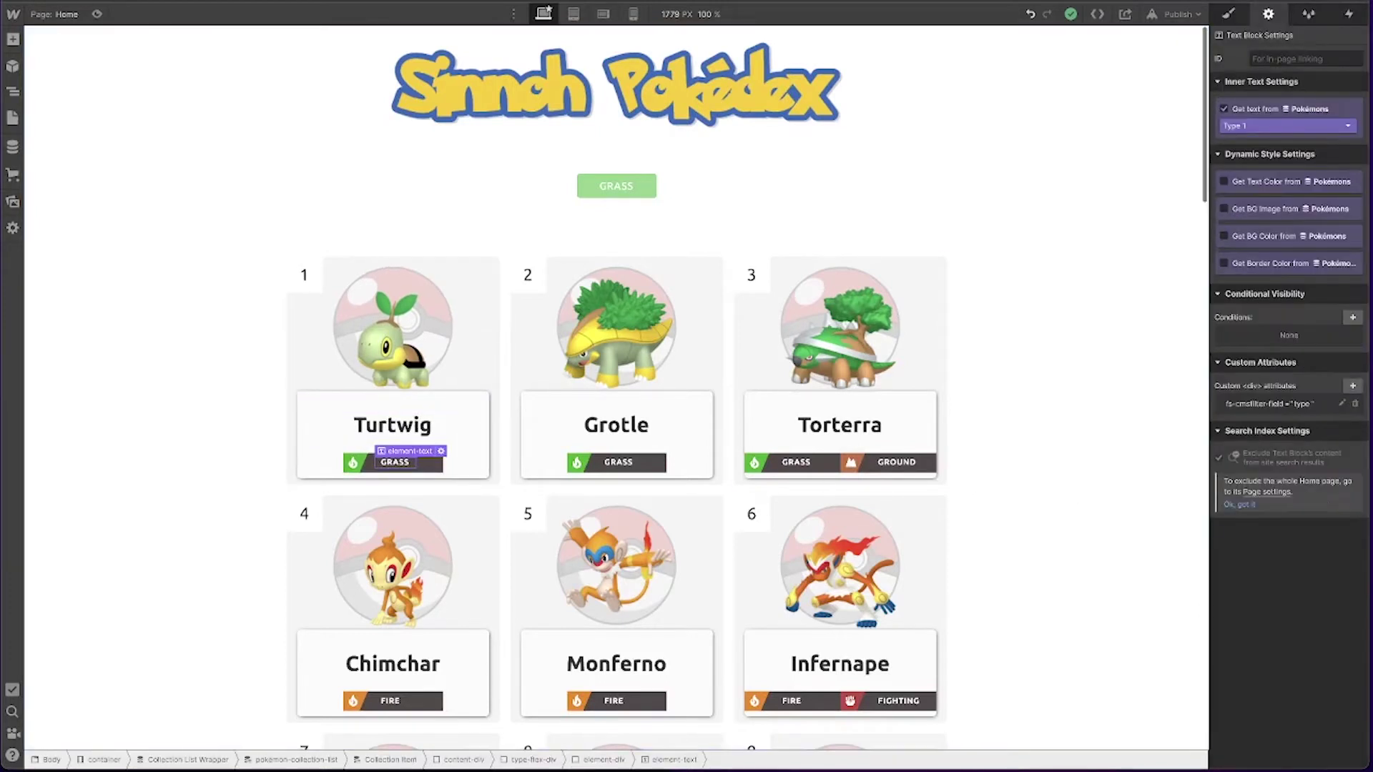
left_click(1288, 408)
key("ctrl+c")
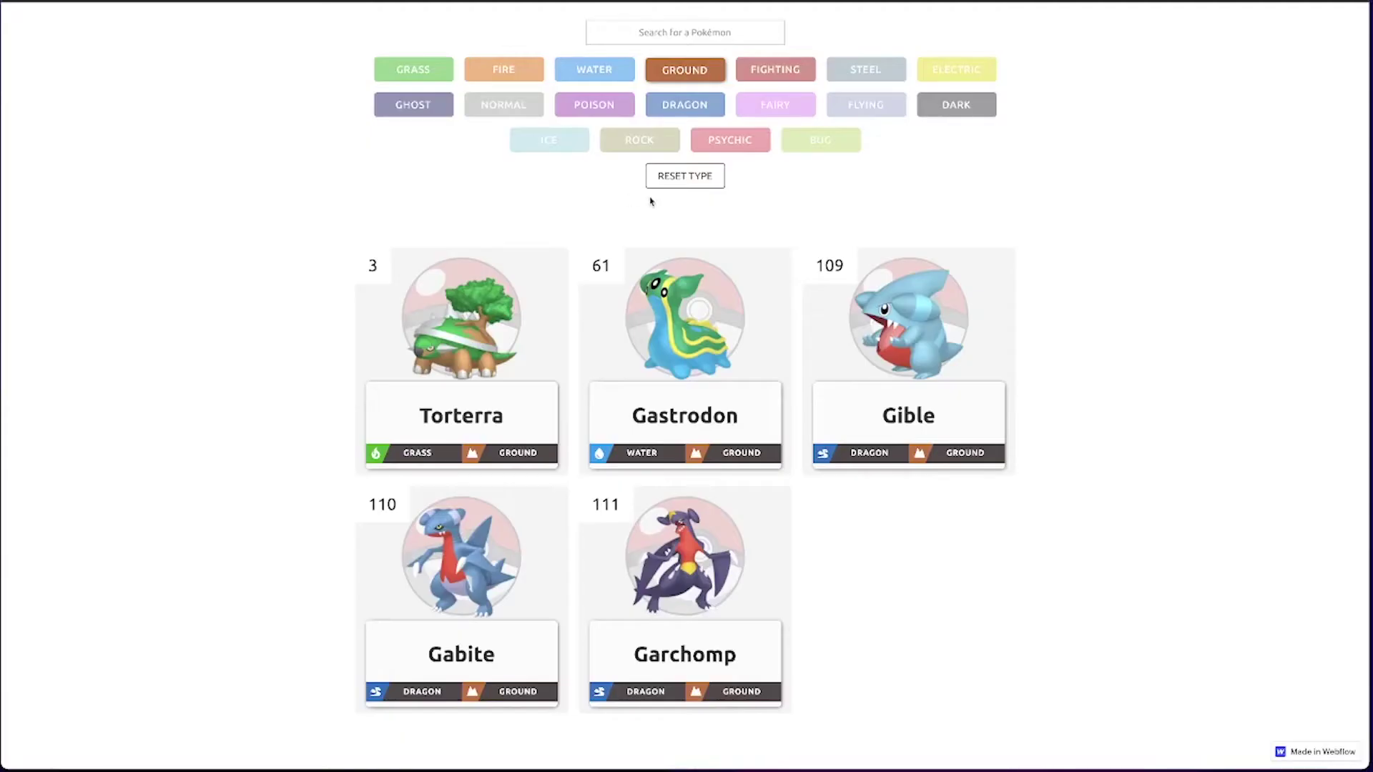
scroll(649, 202, "up", 3)
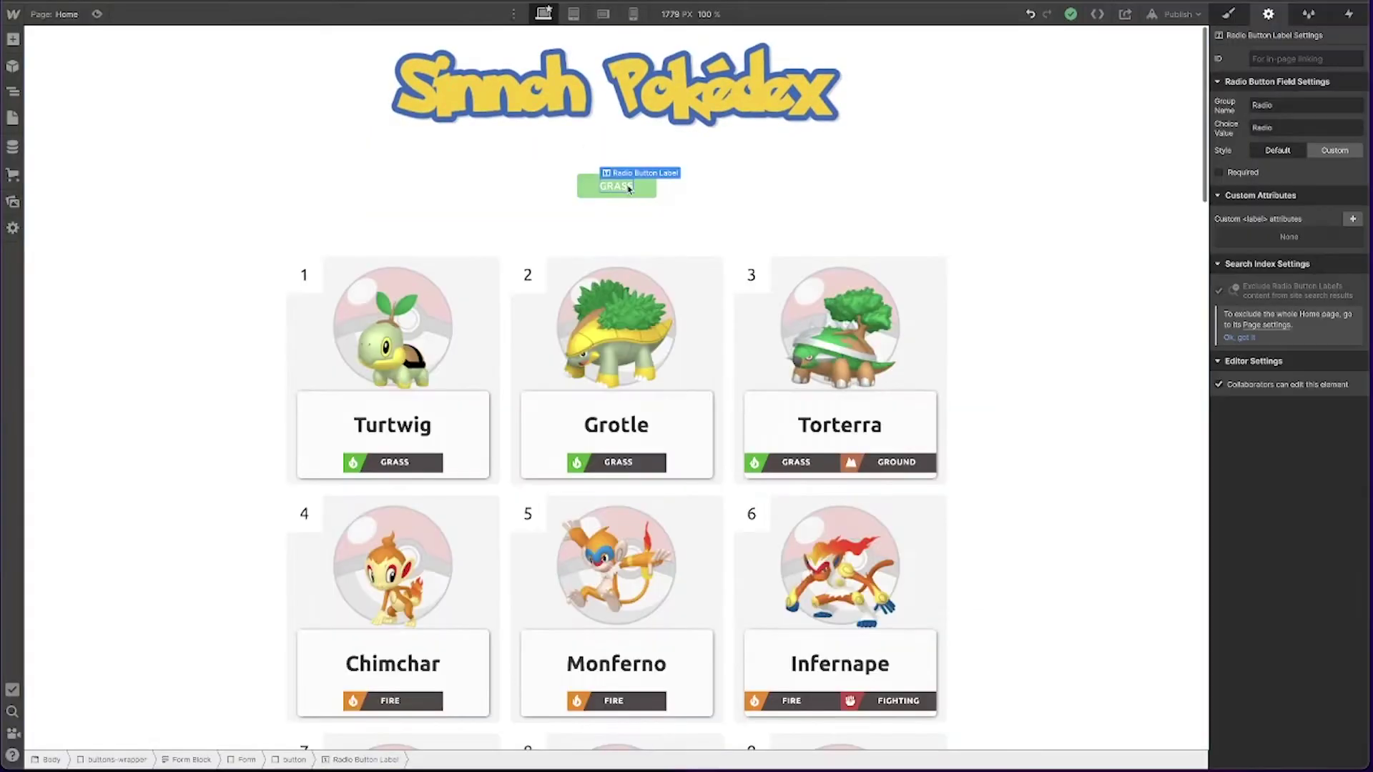
Step: Add custom attribute fs-cmsfilter-field = type to the GRASS label
left_click(1352, 219)
key("ctrl+v")
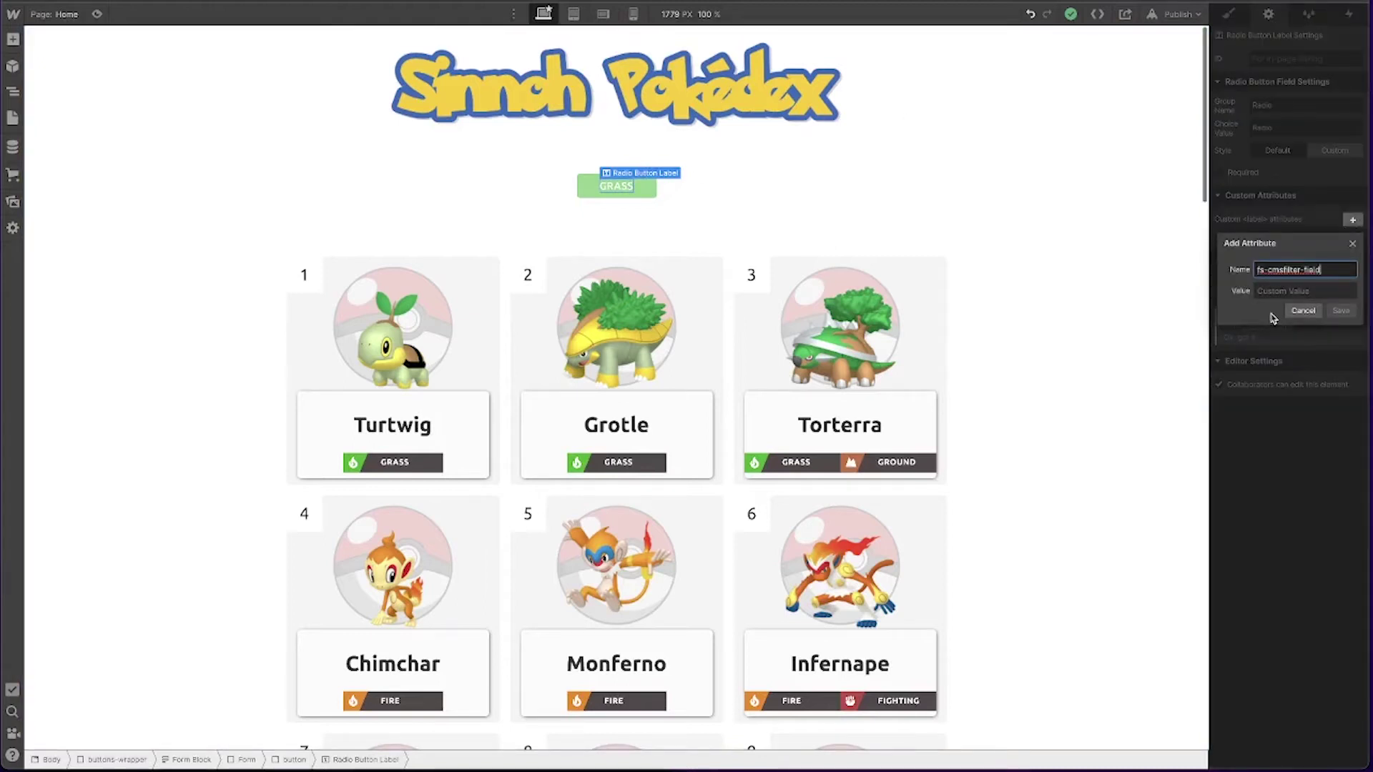
left_click(1277, 291)
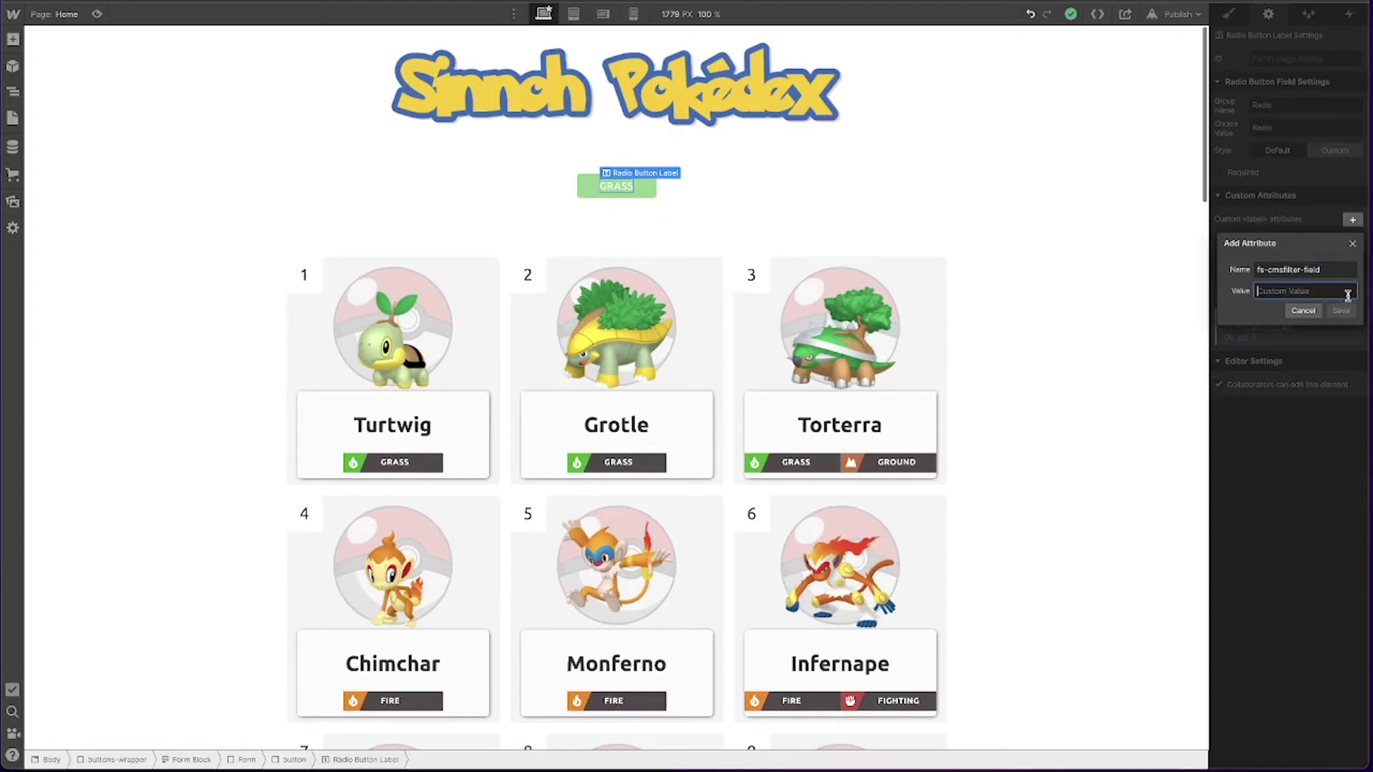
type("tyoe")
key("Return")
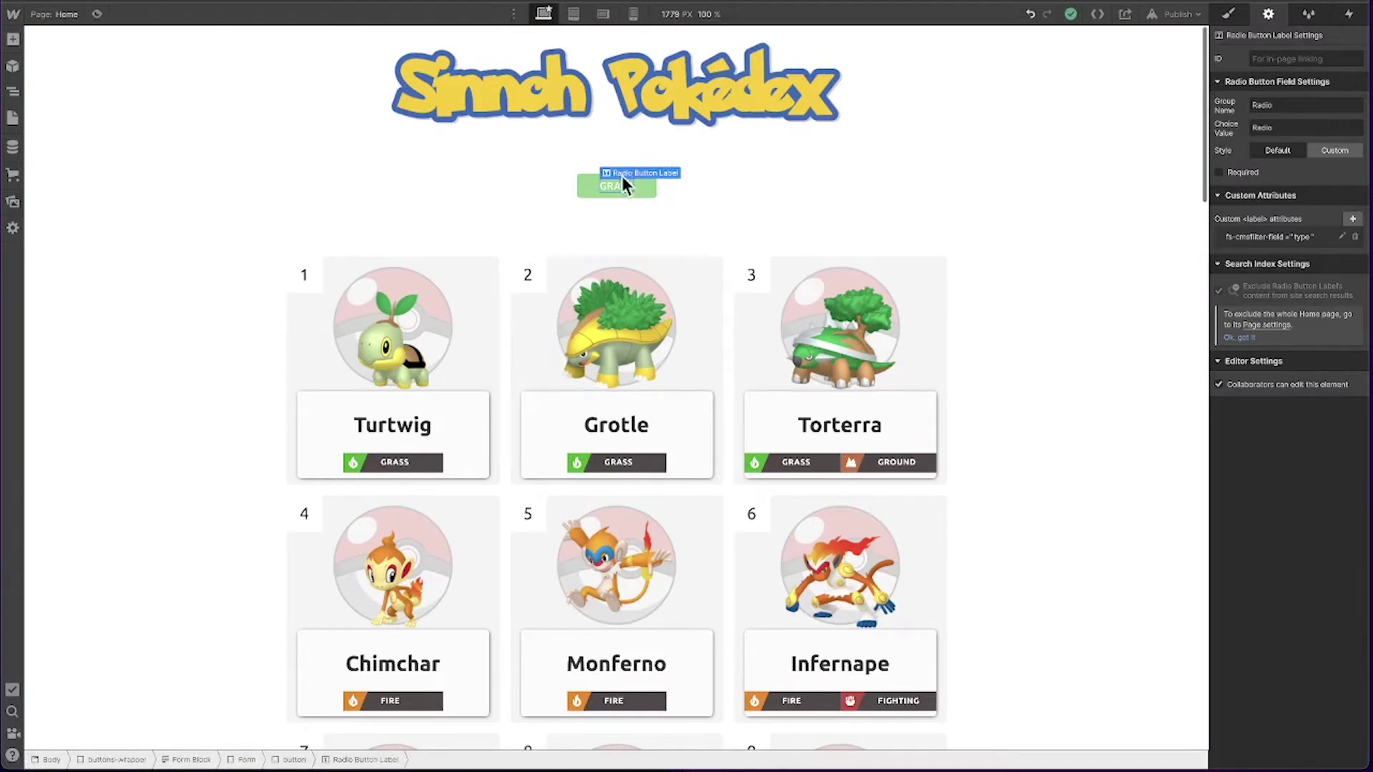
Step: Compare the GRASS label's attribute with Turtwig's type text and name heading
left_click(401, 470)
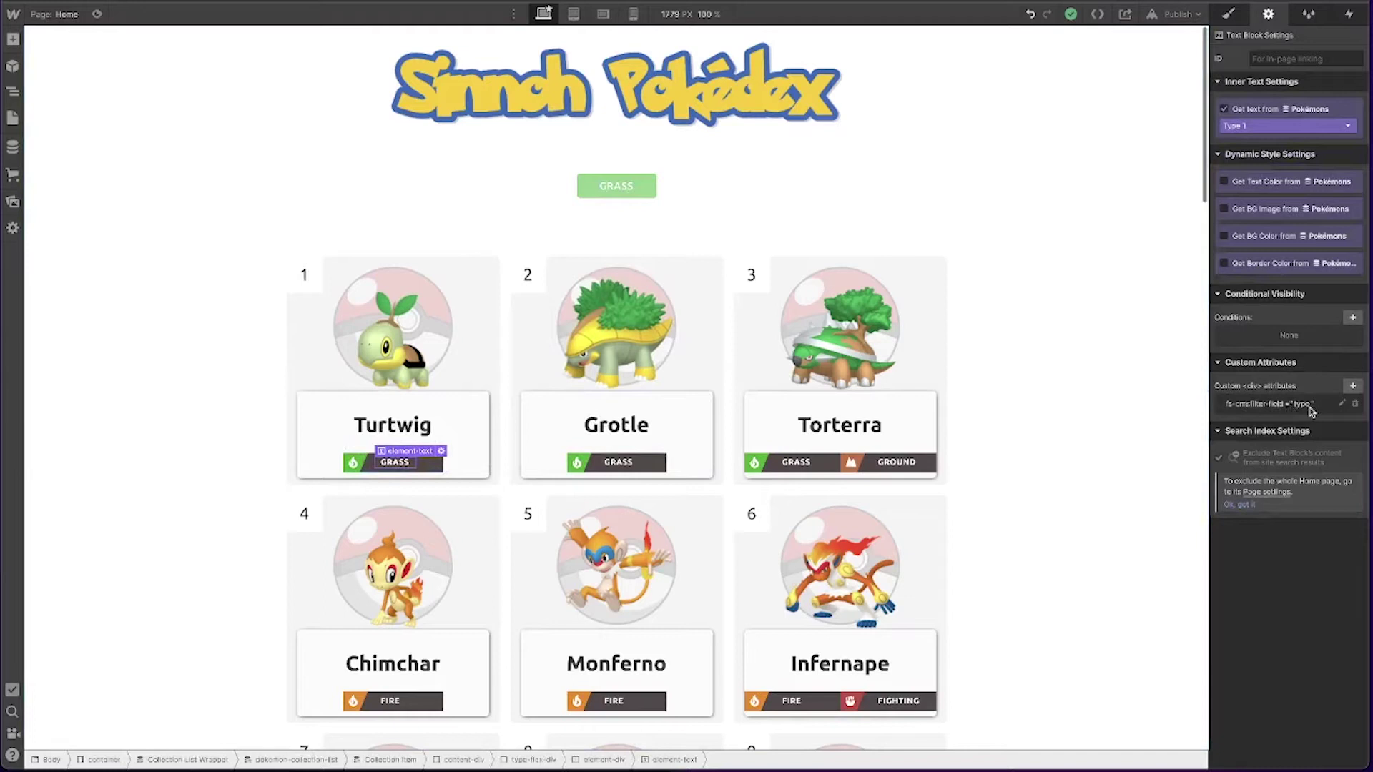
left_click(616, 186)
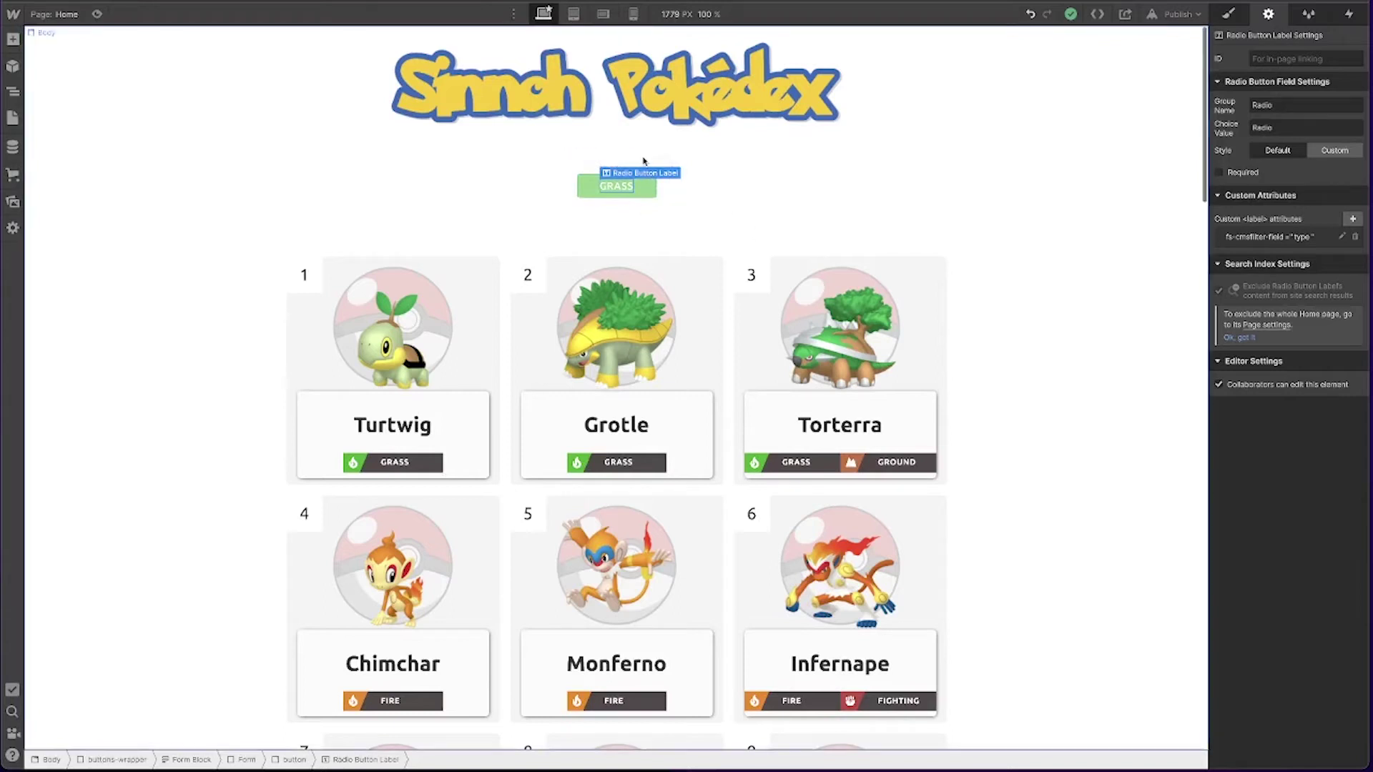
left_click(379, 437)
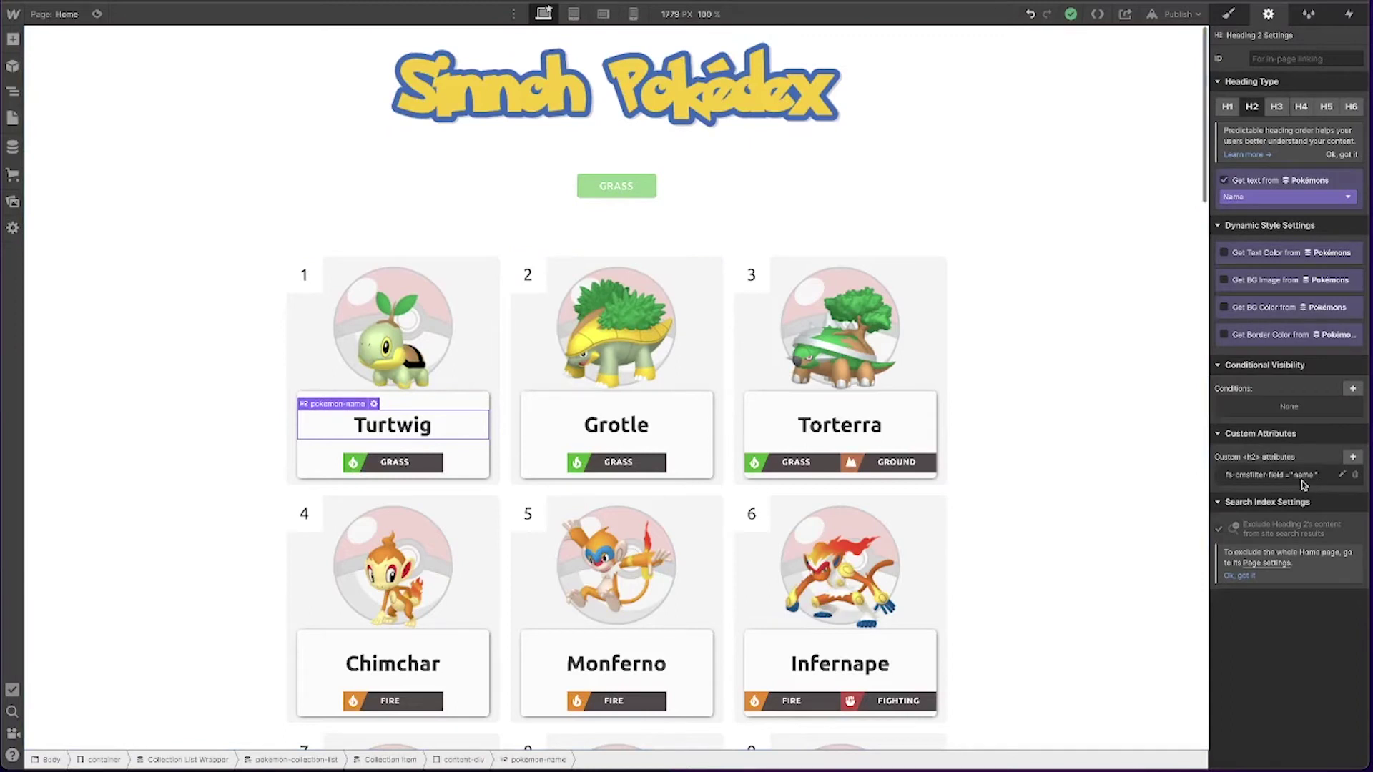
left_click(638, 192)
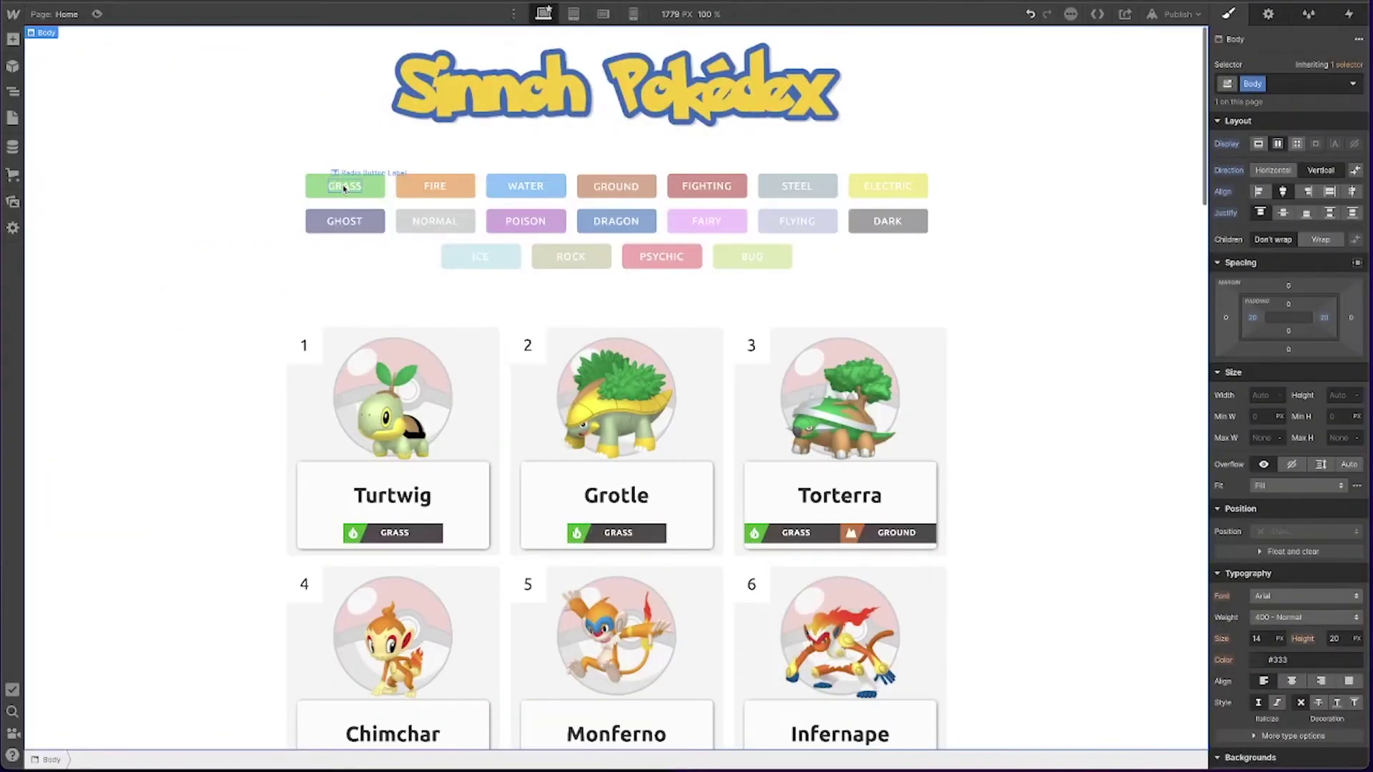
left_click(344, 188)
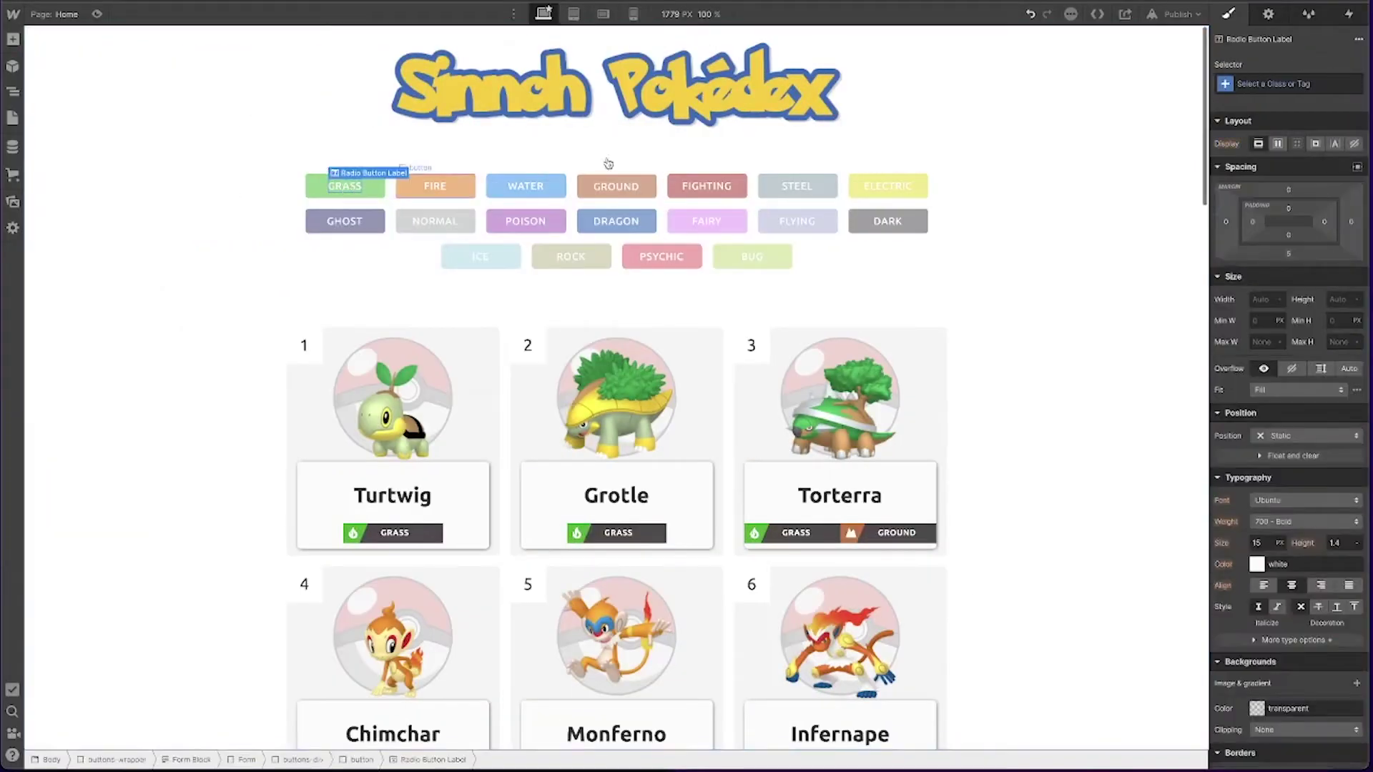
left_click(1266, 15)
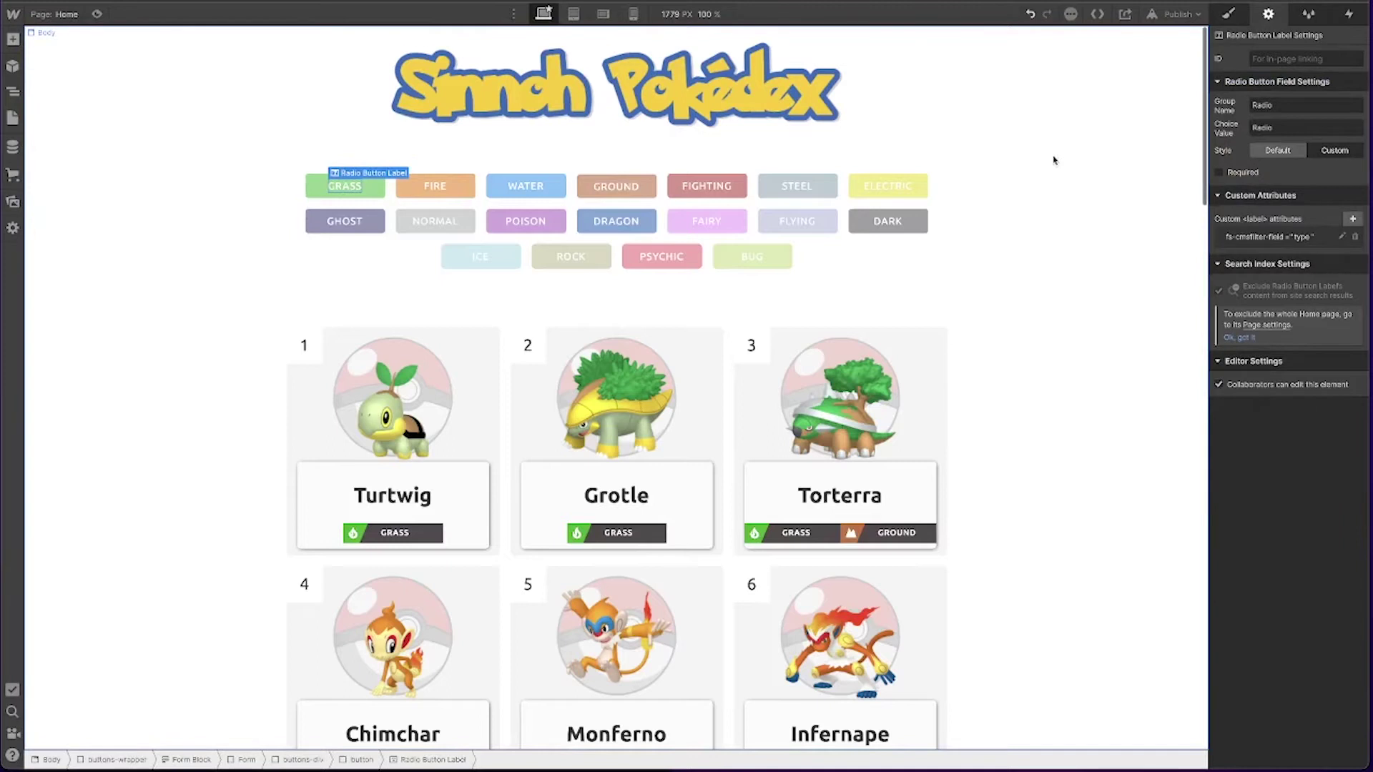
left_click(431, 190)
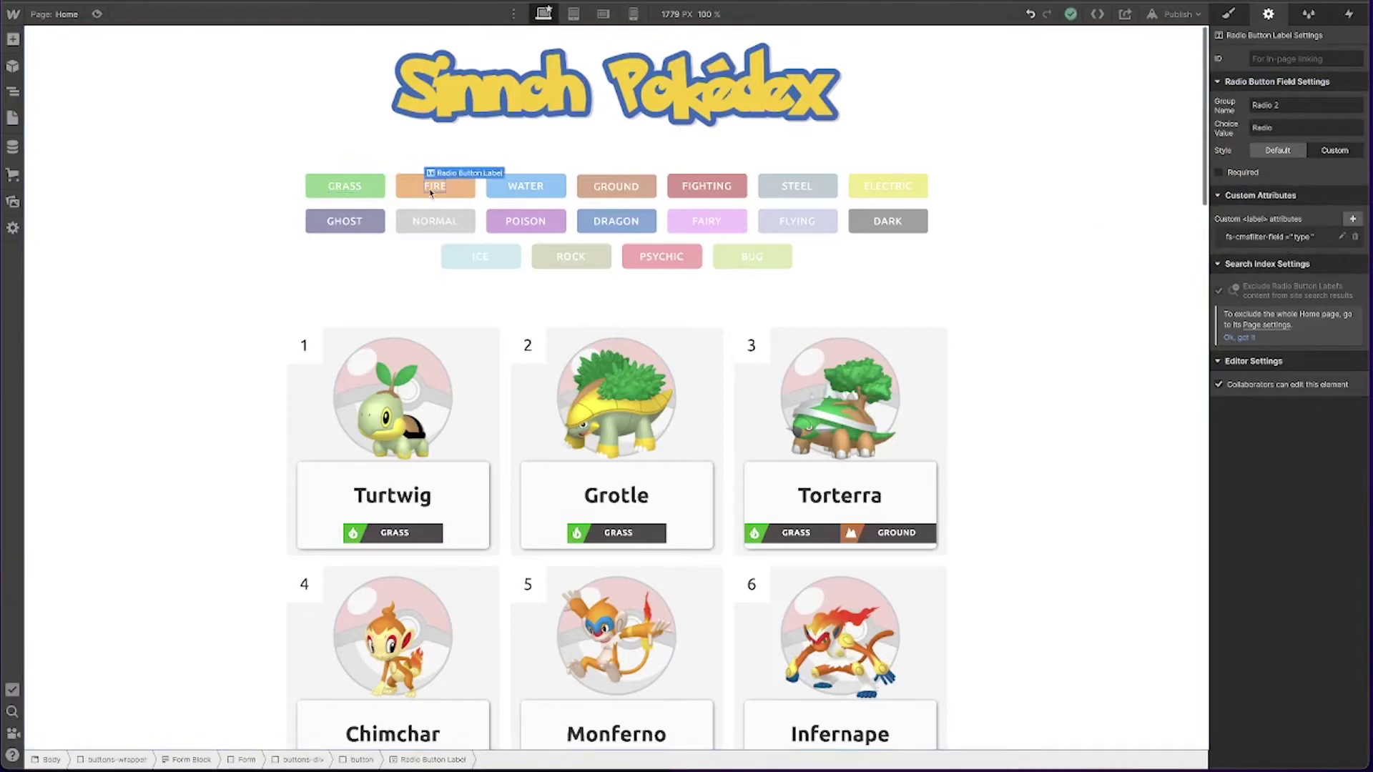
left_click(526, 188)
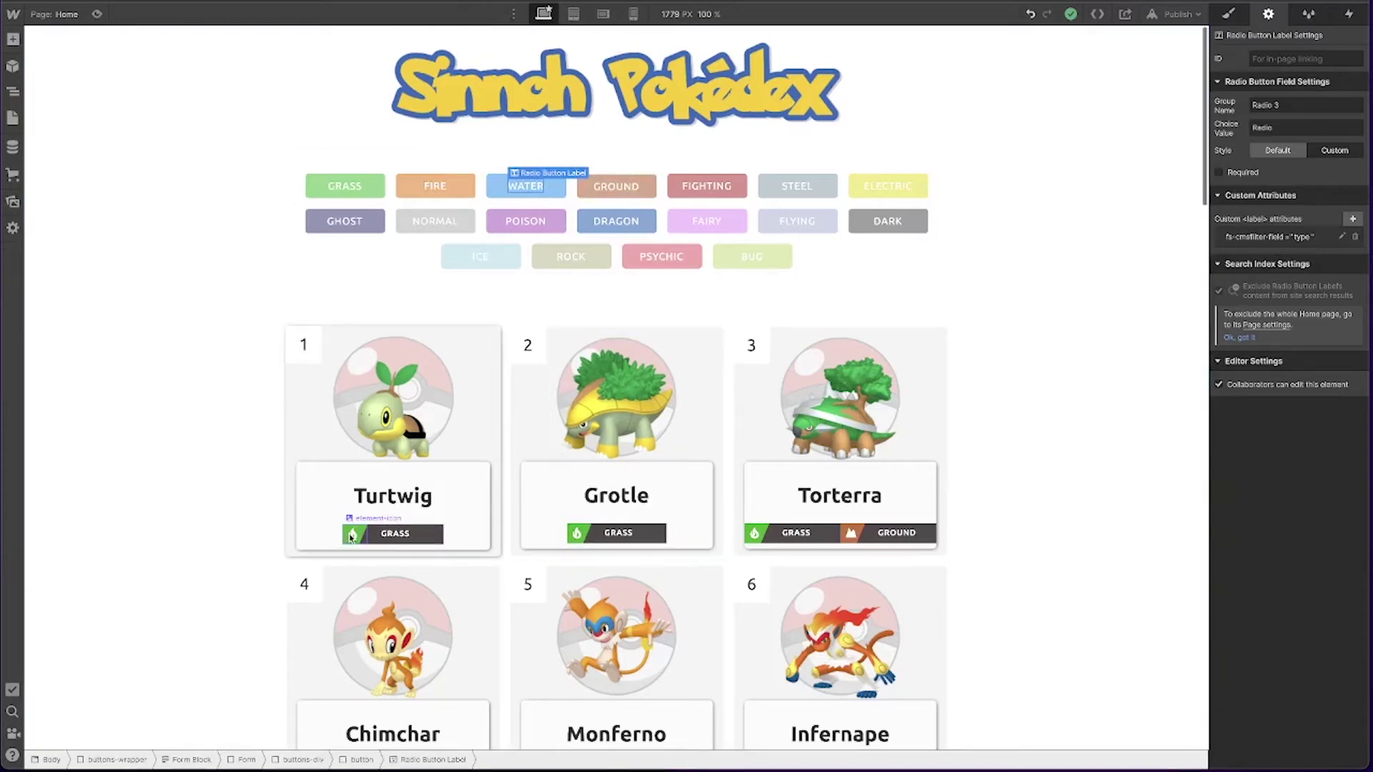
left_click(389, 535)
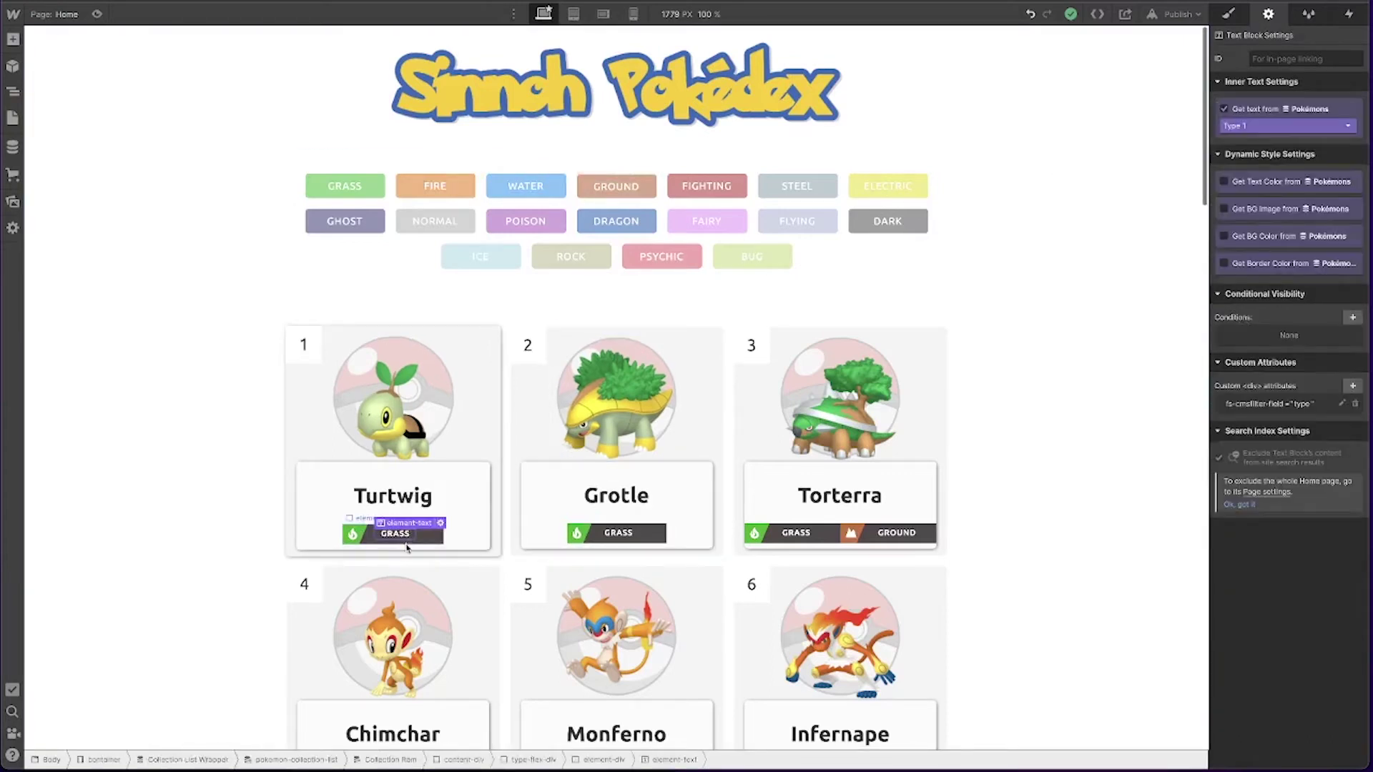
left_click(902, 537)
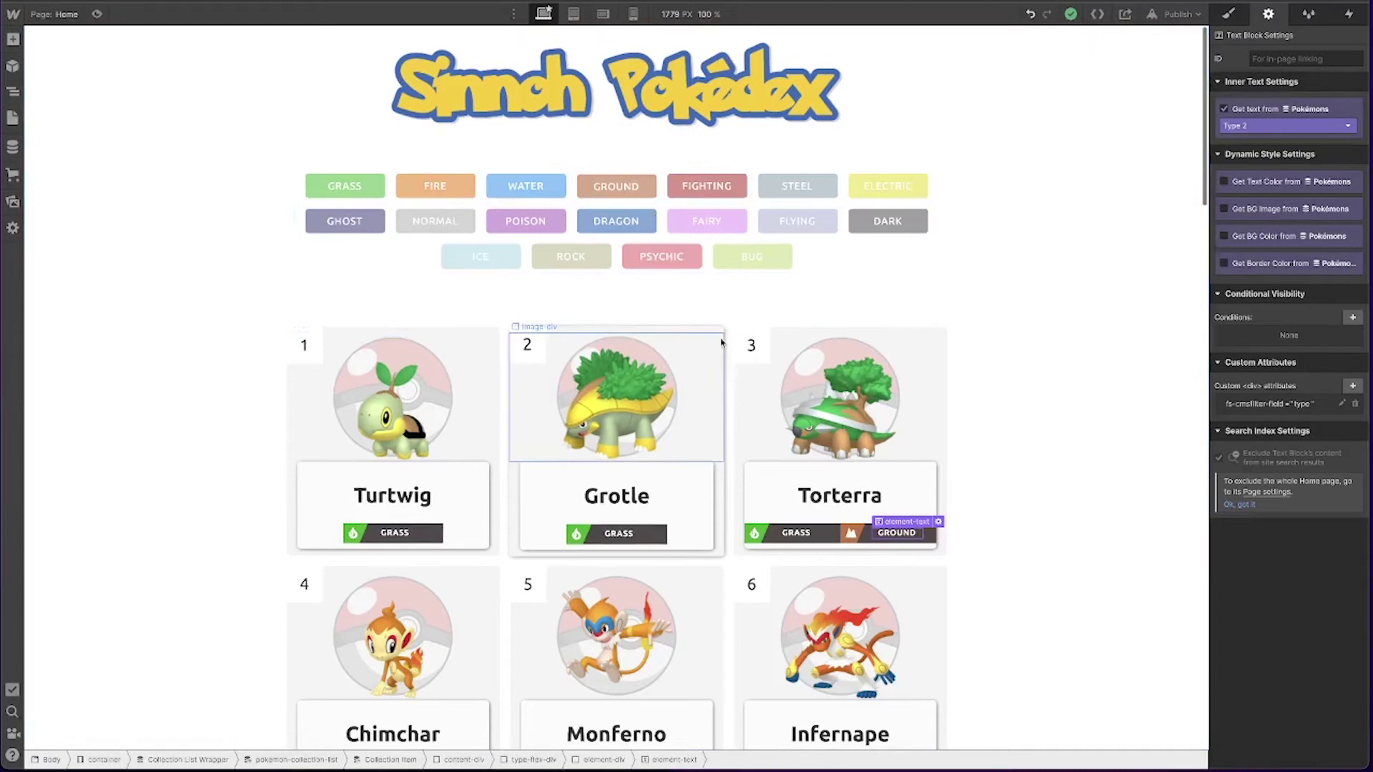
left_click(349, 184)
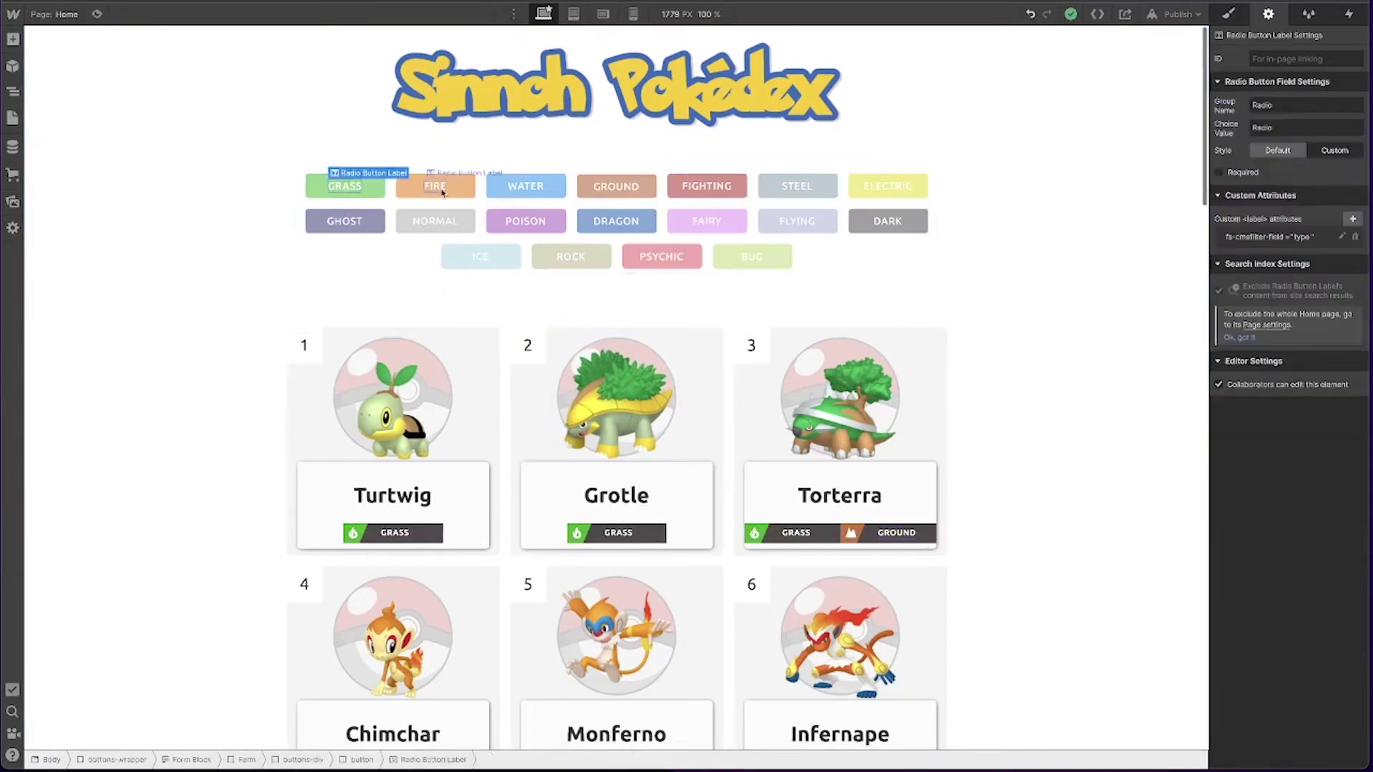
left_click(522, 188)
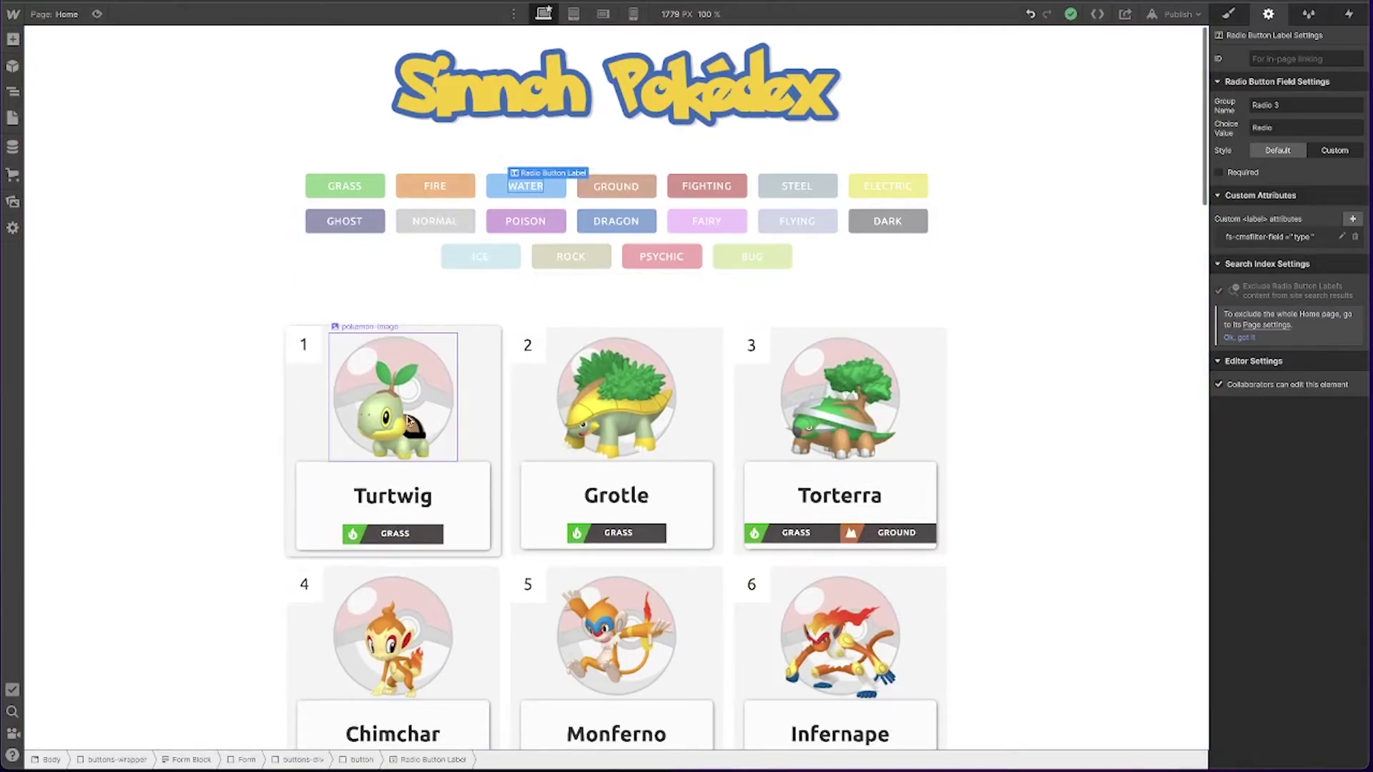
left_click(544, 282)
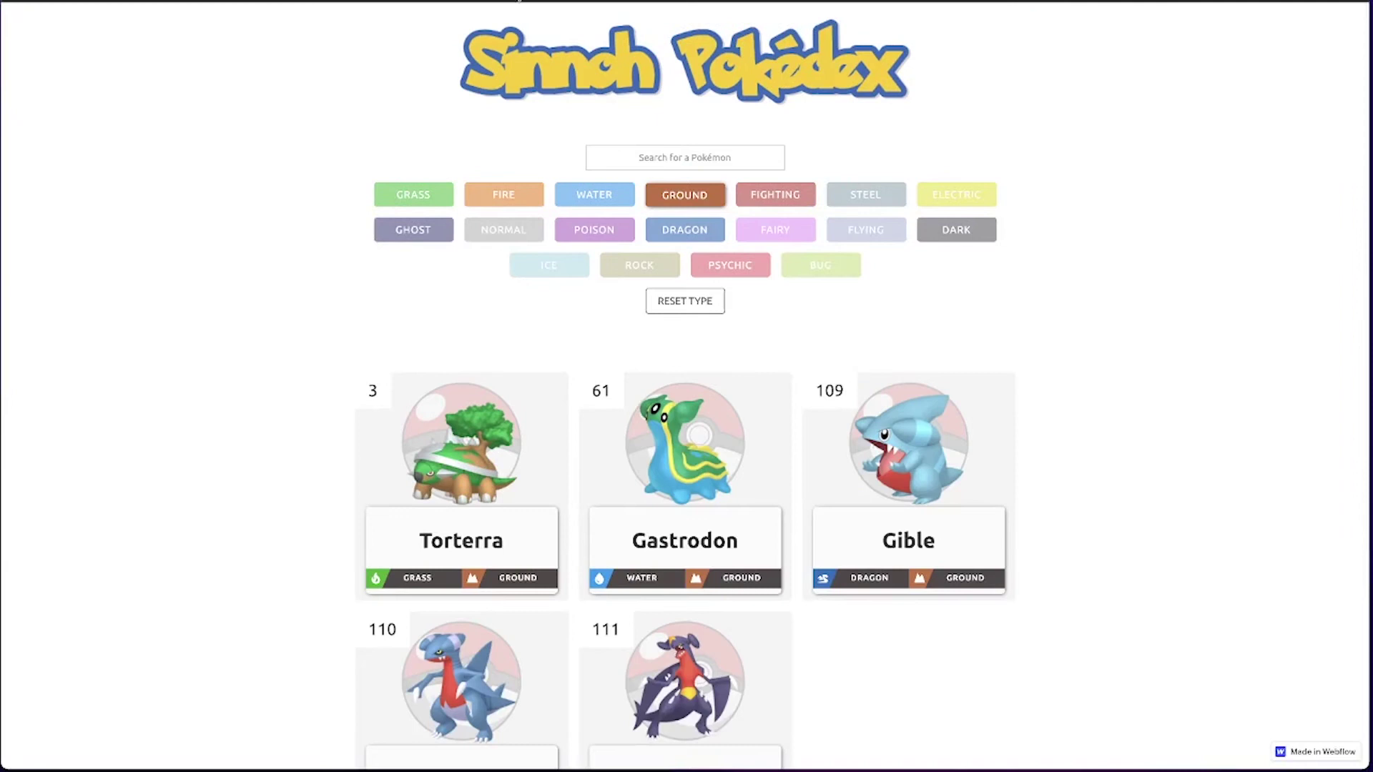
left_click(720, 157)
type("gibl")
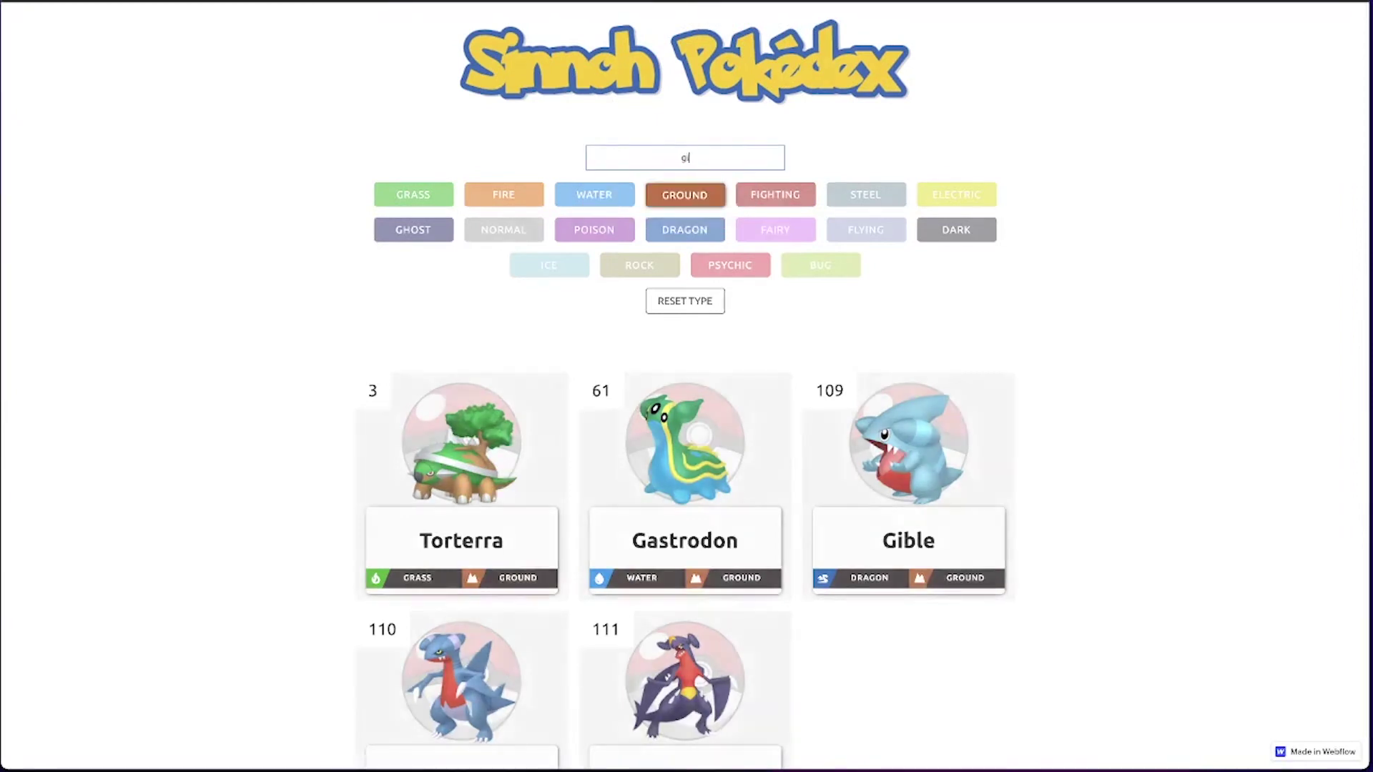
key("BackSpace")
key("BackSpace")
key("BackSpace")
key("BackSpace")
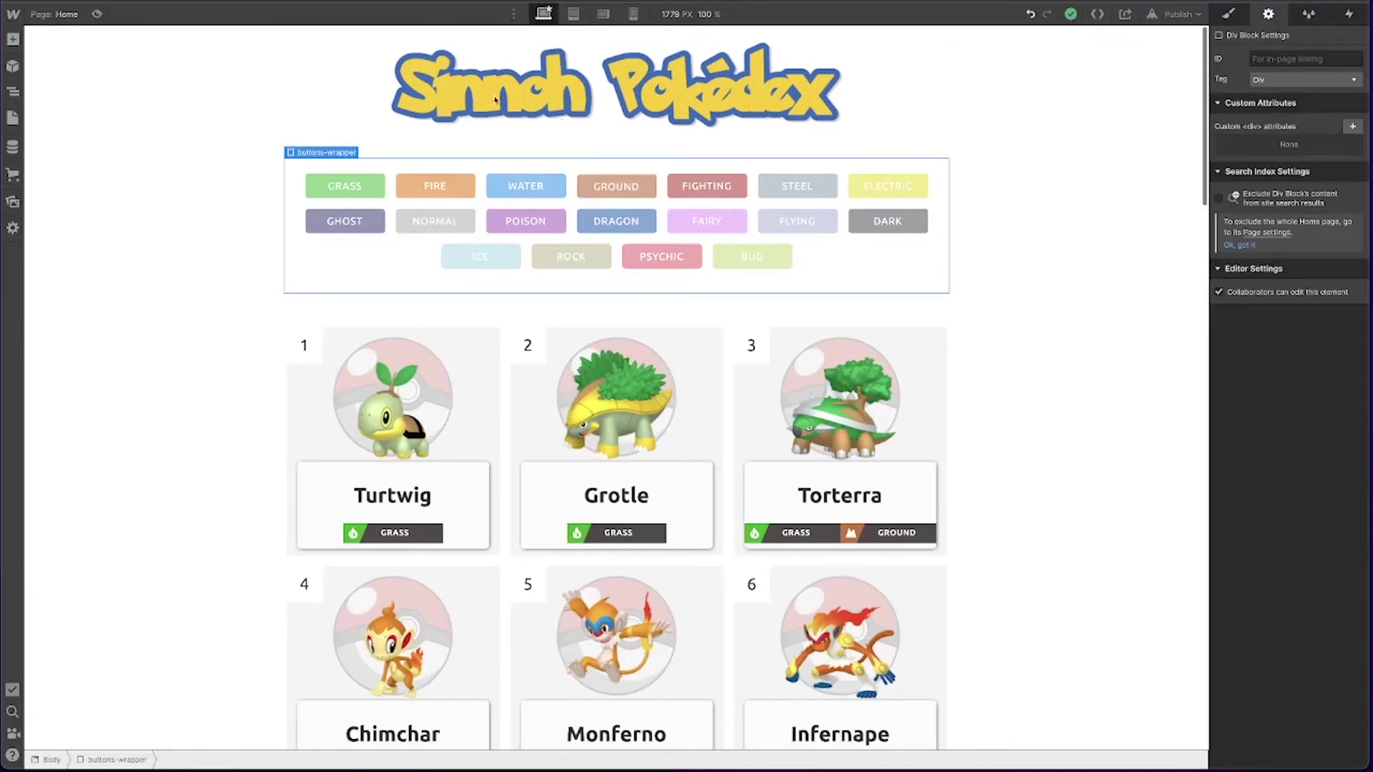
key("z")
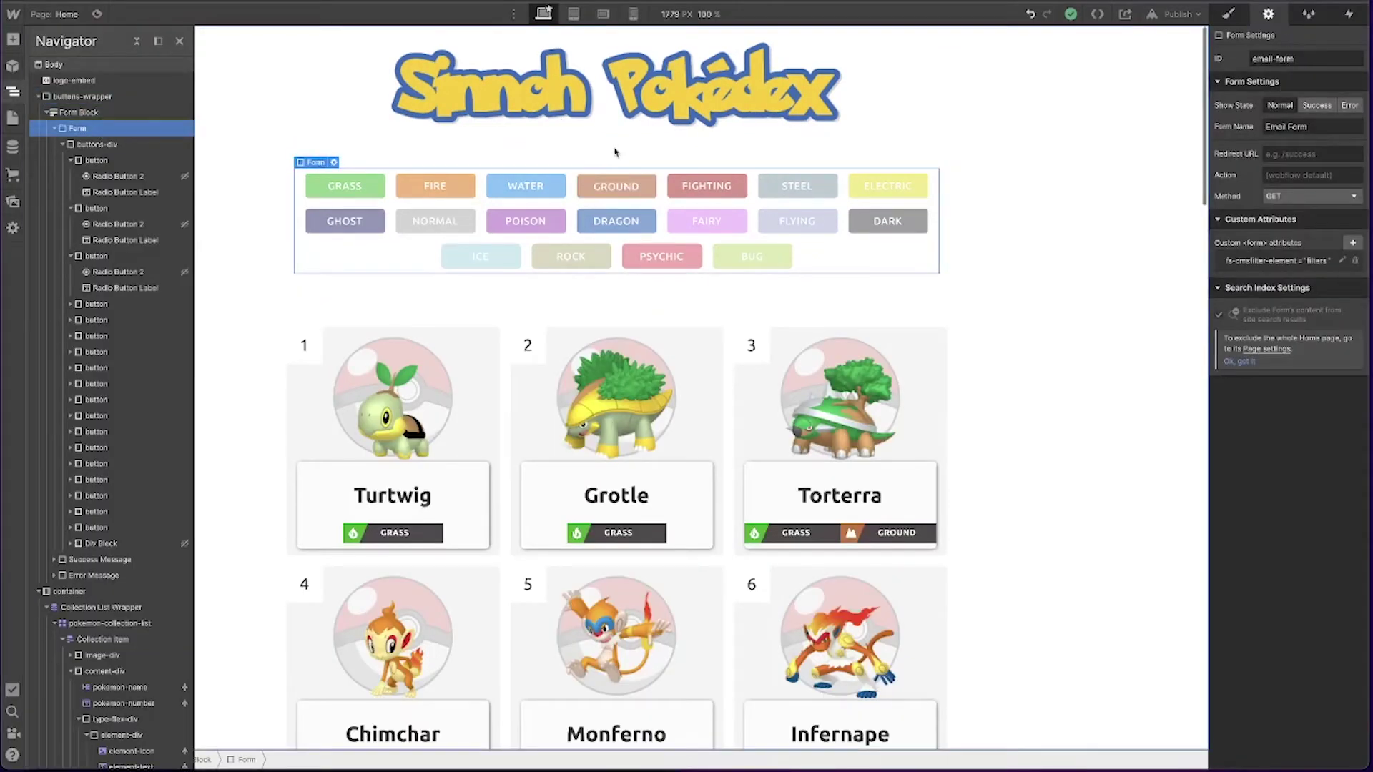
Step: Insert a text Input into the form and move it above the type buttons
key("ctrl+e")
type("Inp")
key("Return")
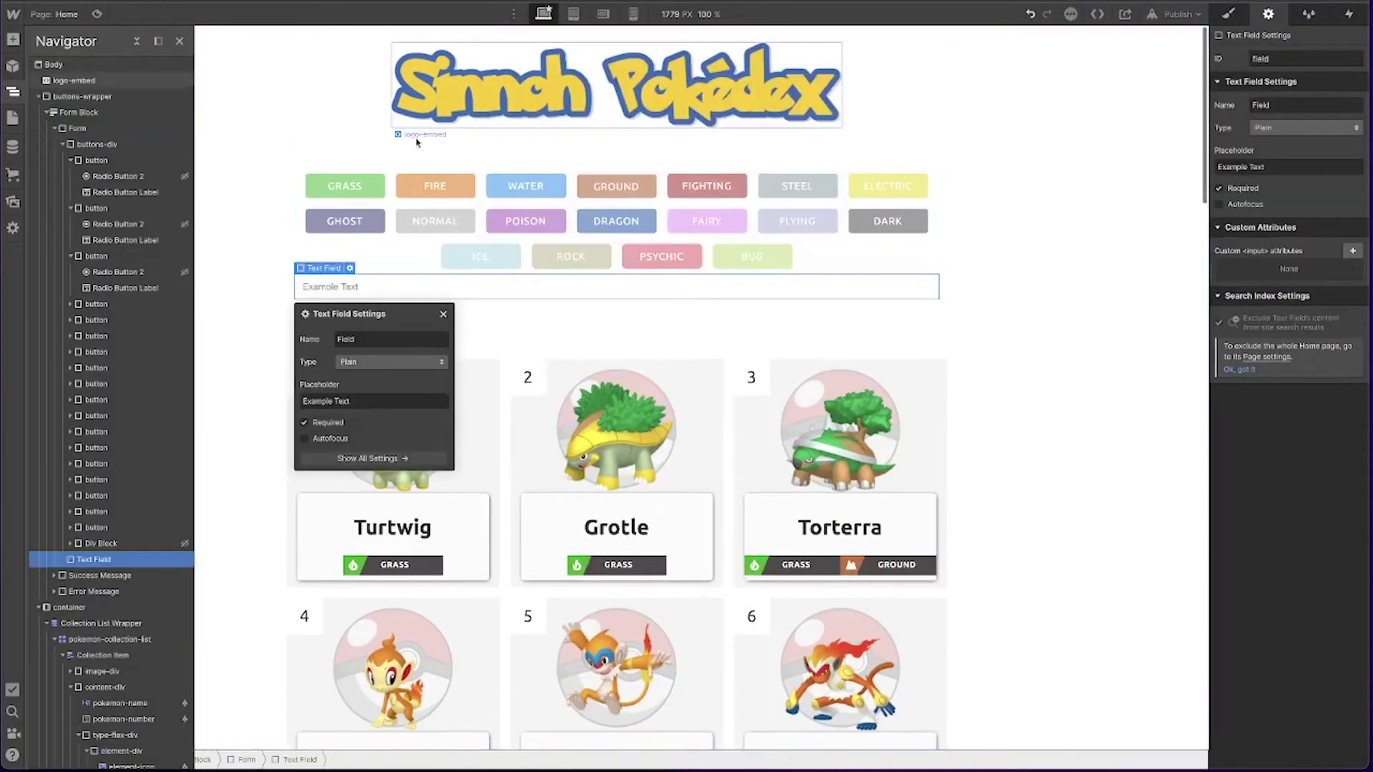
left_click(101, 143)
left_click_drag(101, 142, 101, 140)
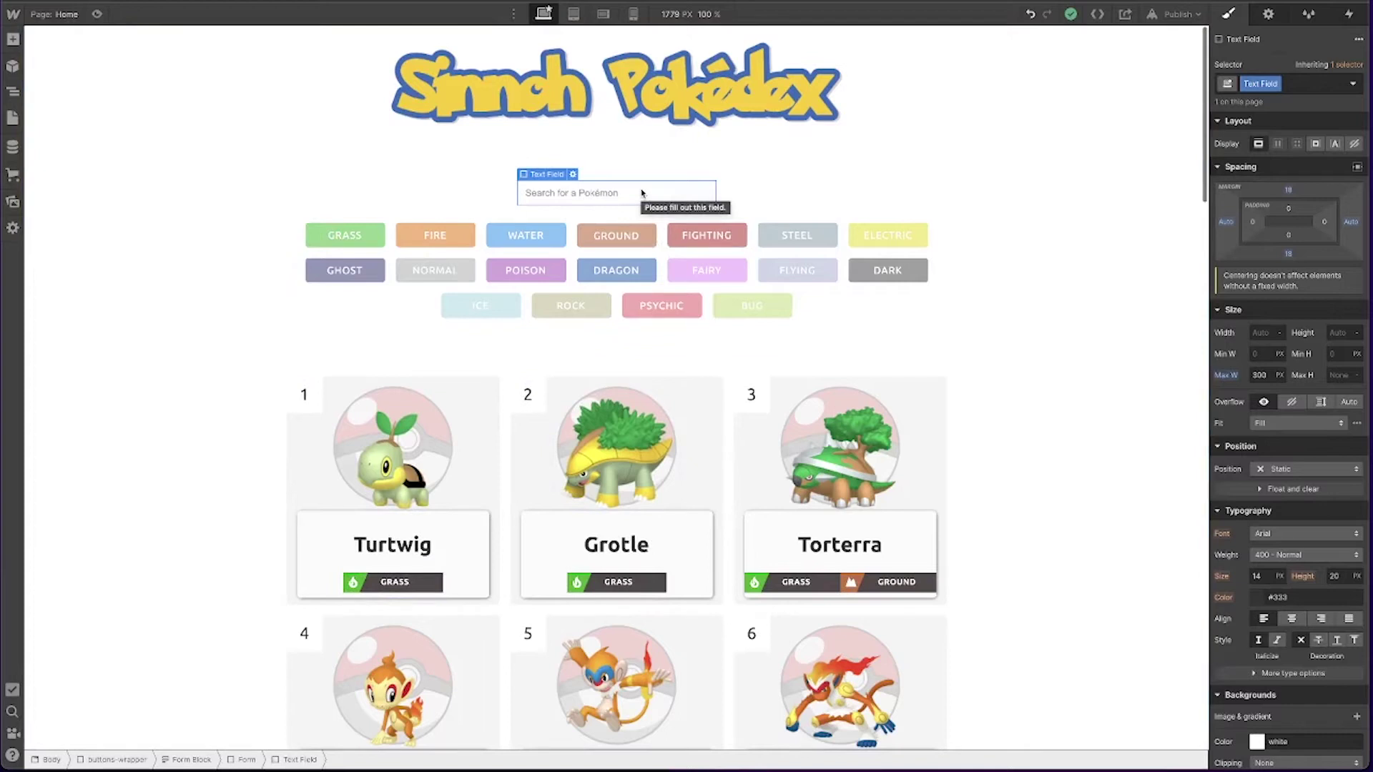
Step: Select the search text field and show its element settings
left_click(413, 541)
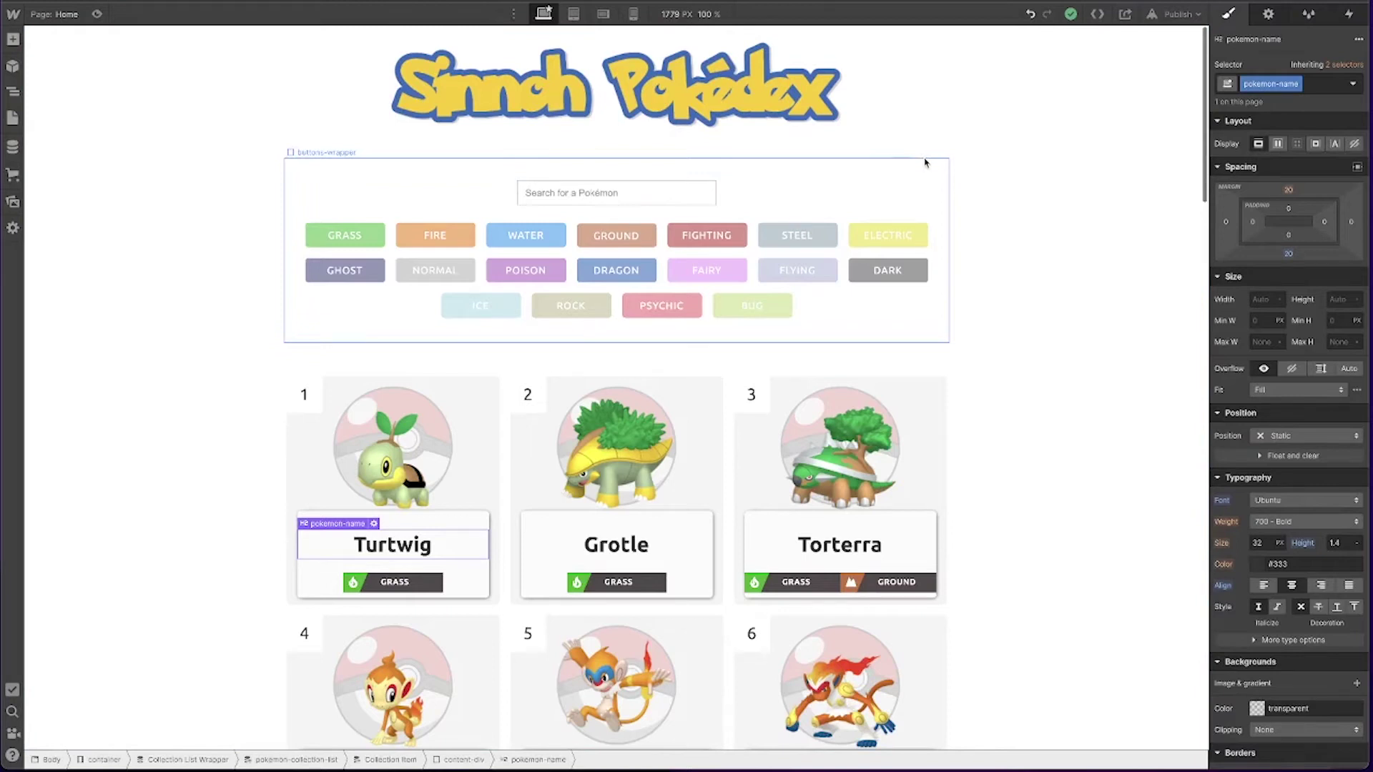
left_click(578, 196)
left_click(1270, 16)
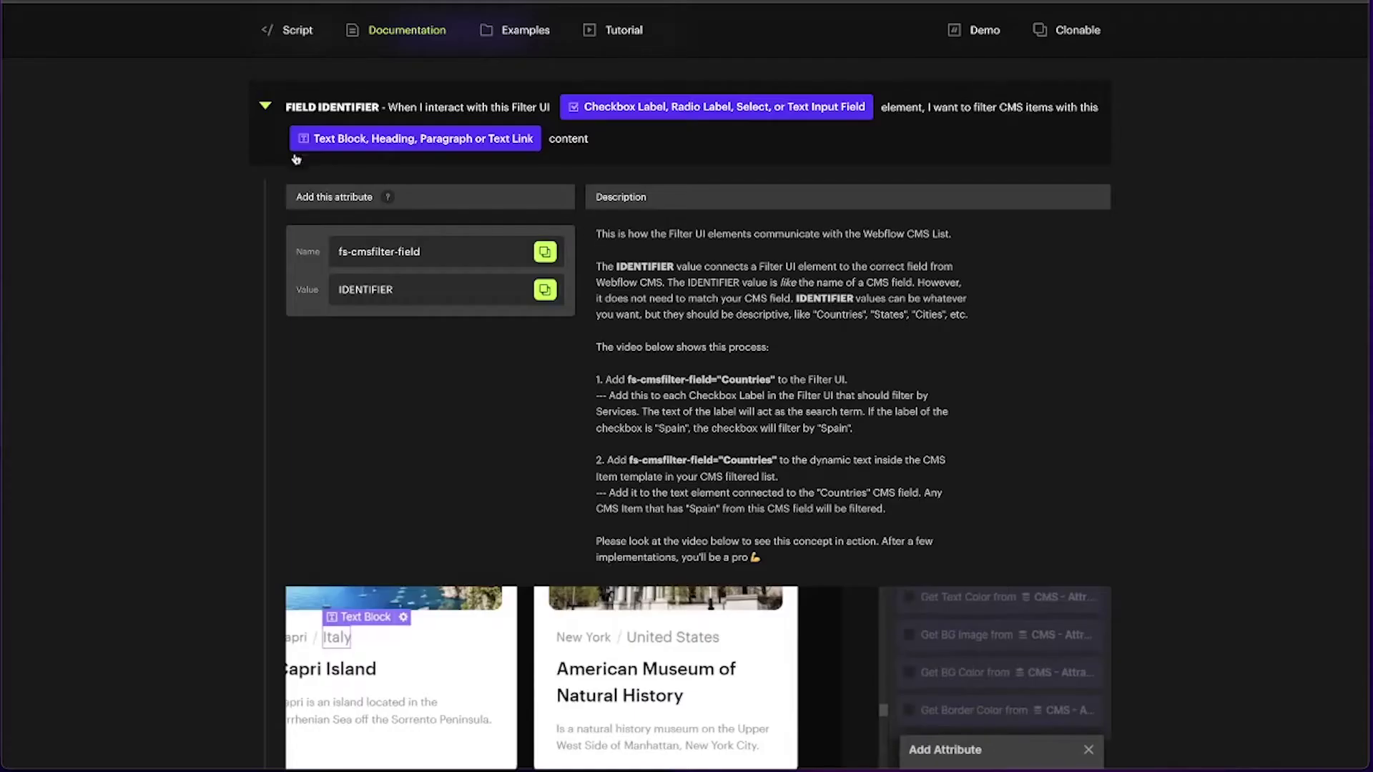
left_click(294, 143)
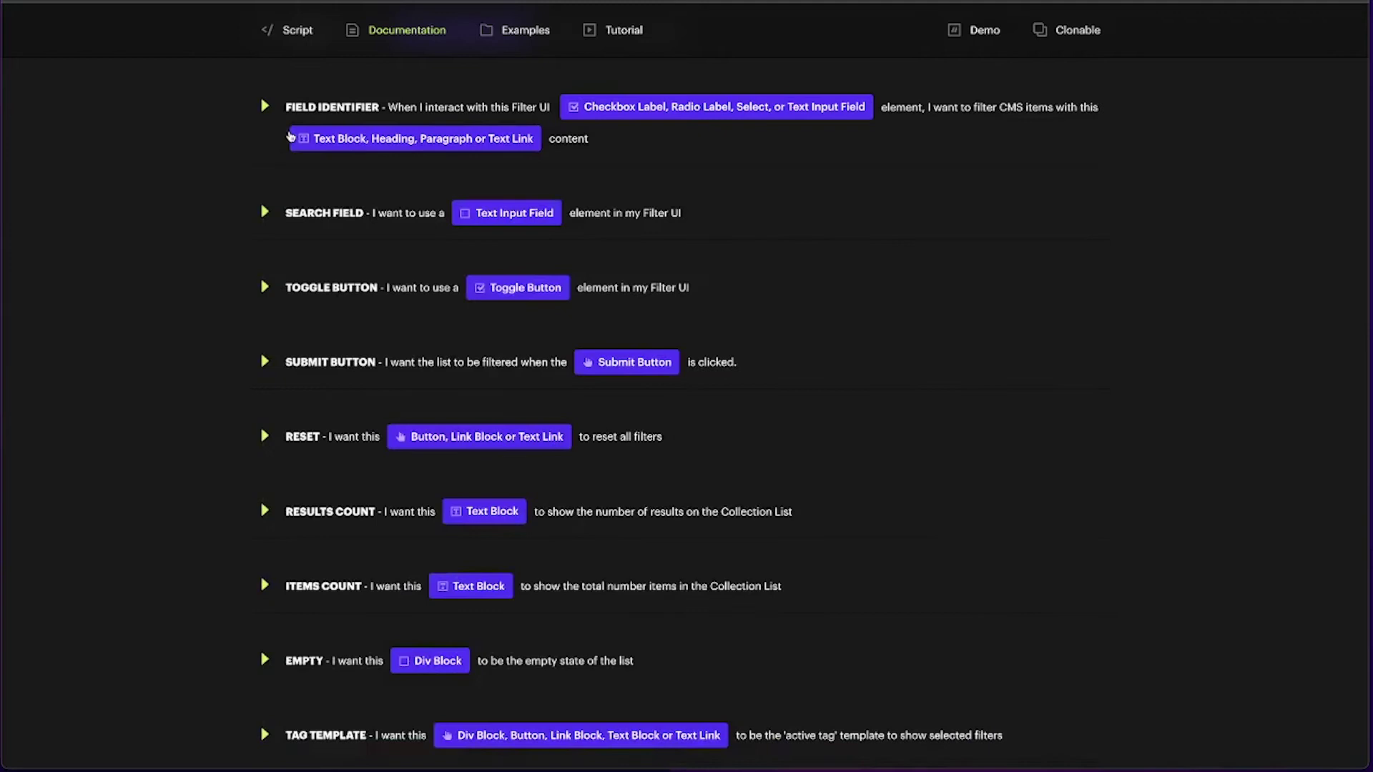
Step: Expand the Search Field docs entry and copy the fs-cmsfilter-field attribute name
left_click(363, 227)
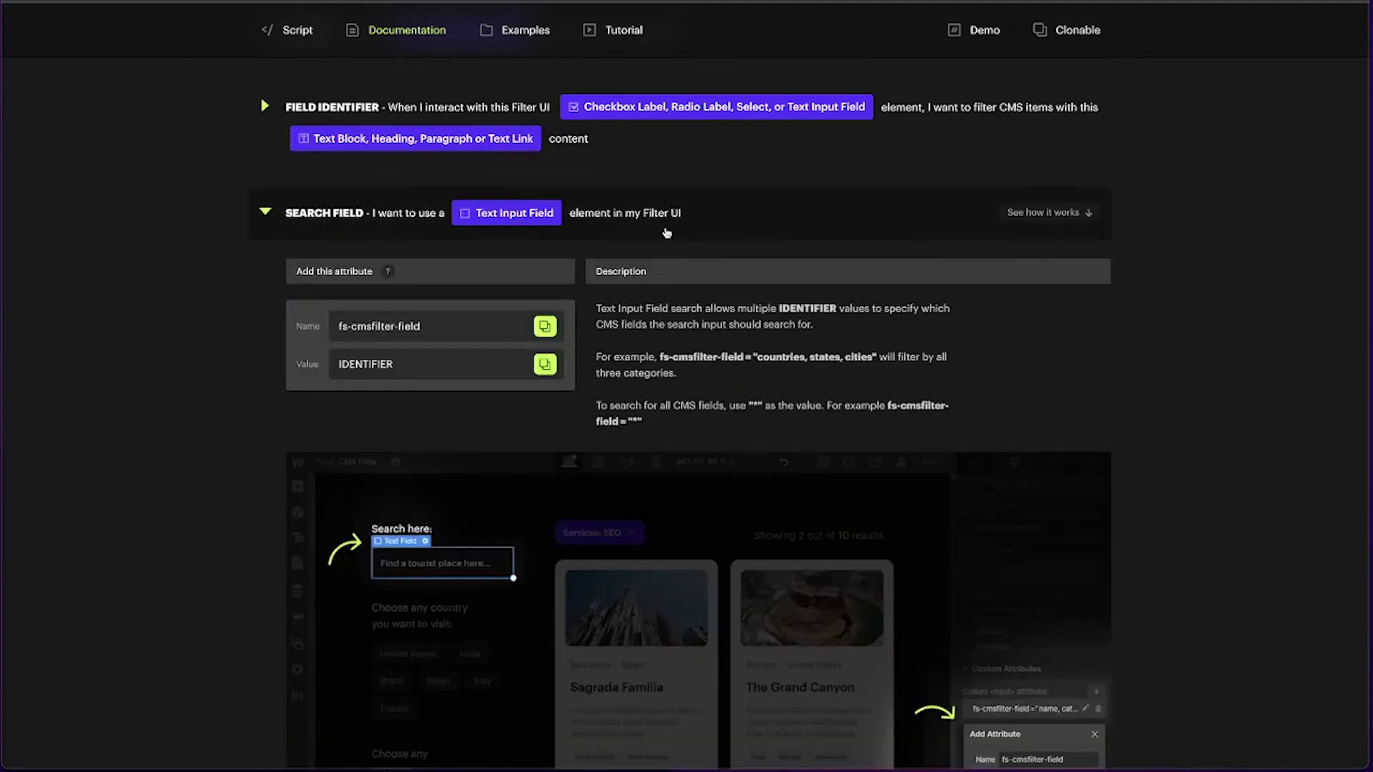
left_click(546, 328)
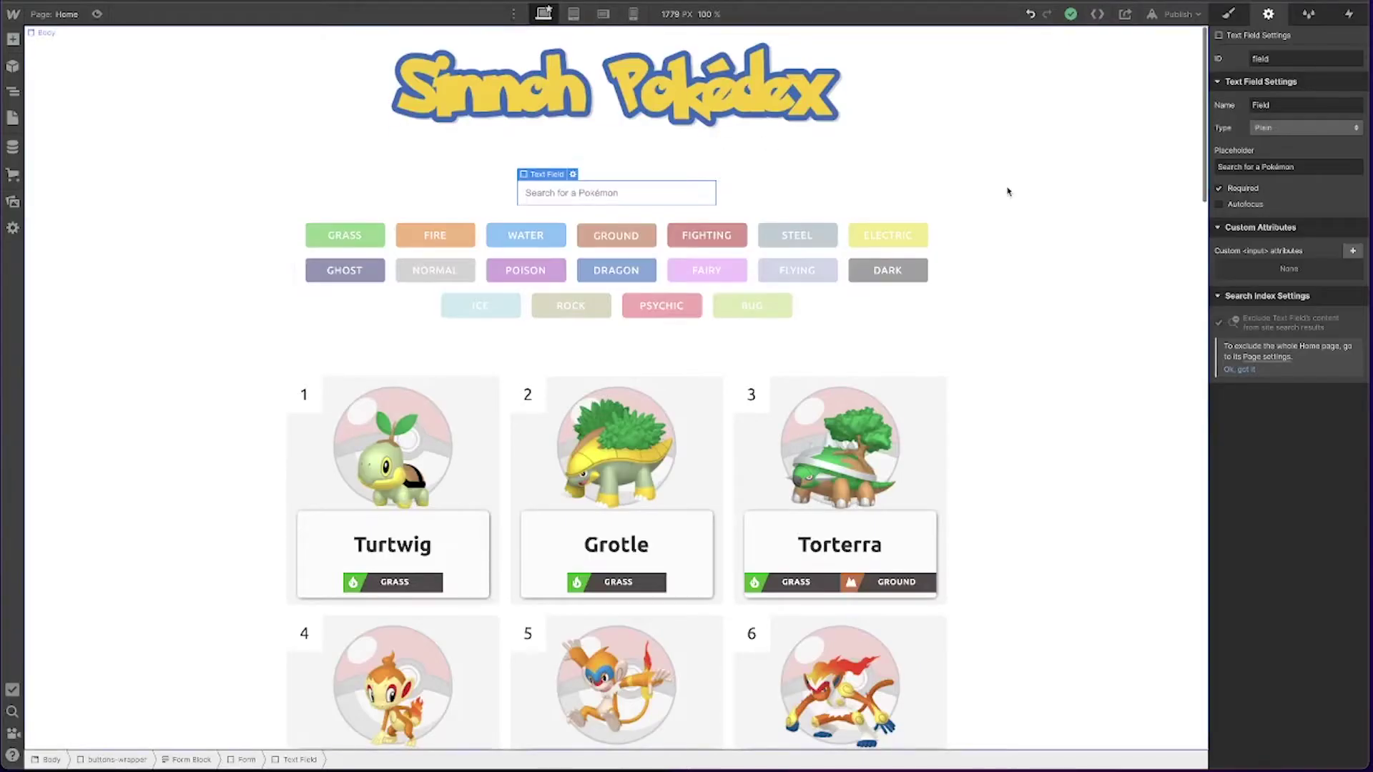
Step: Add custom attribute fs-cmsfilter-field with value * to the search field
left_click(1352, 251)
key("ctrl+v")
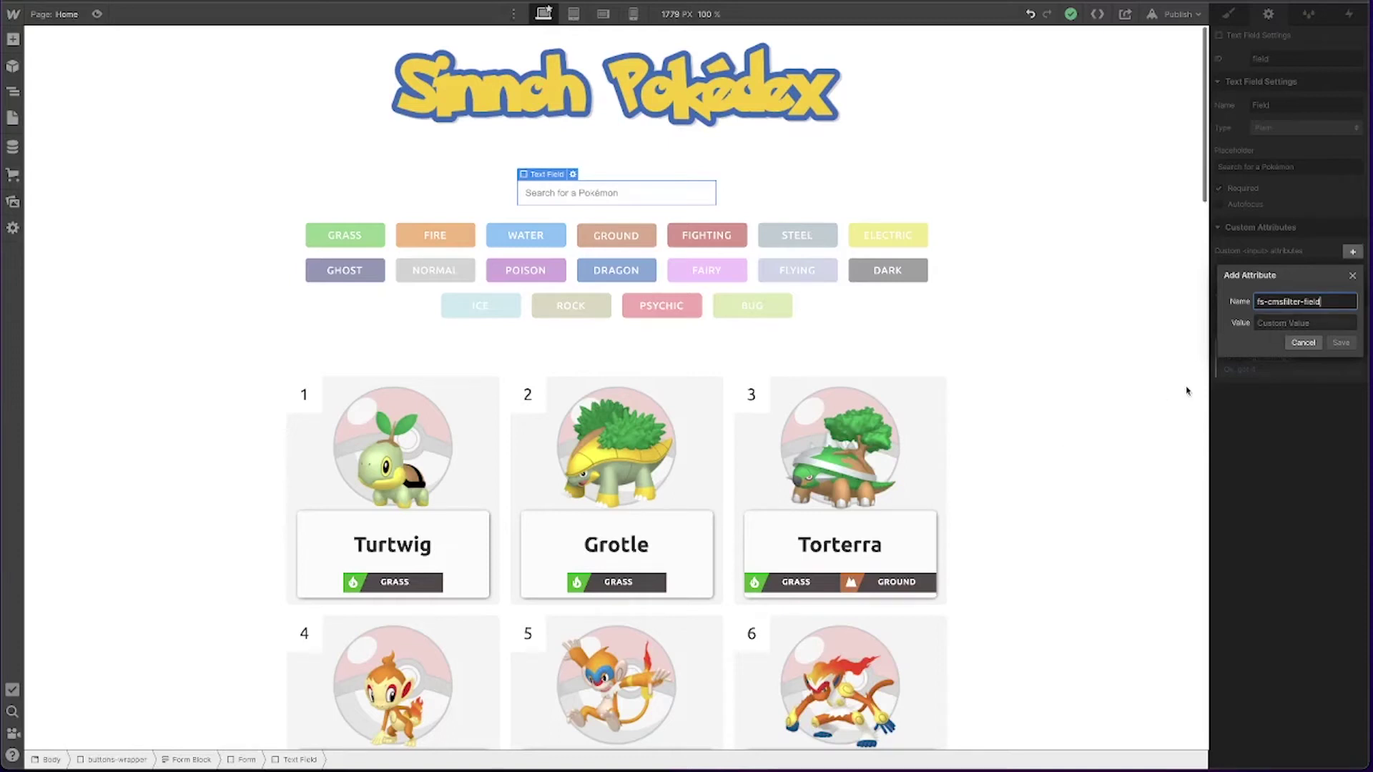
left_click(1314, 327)
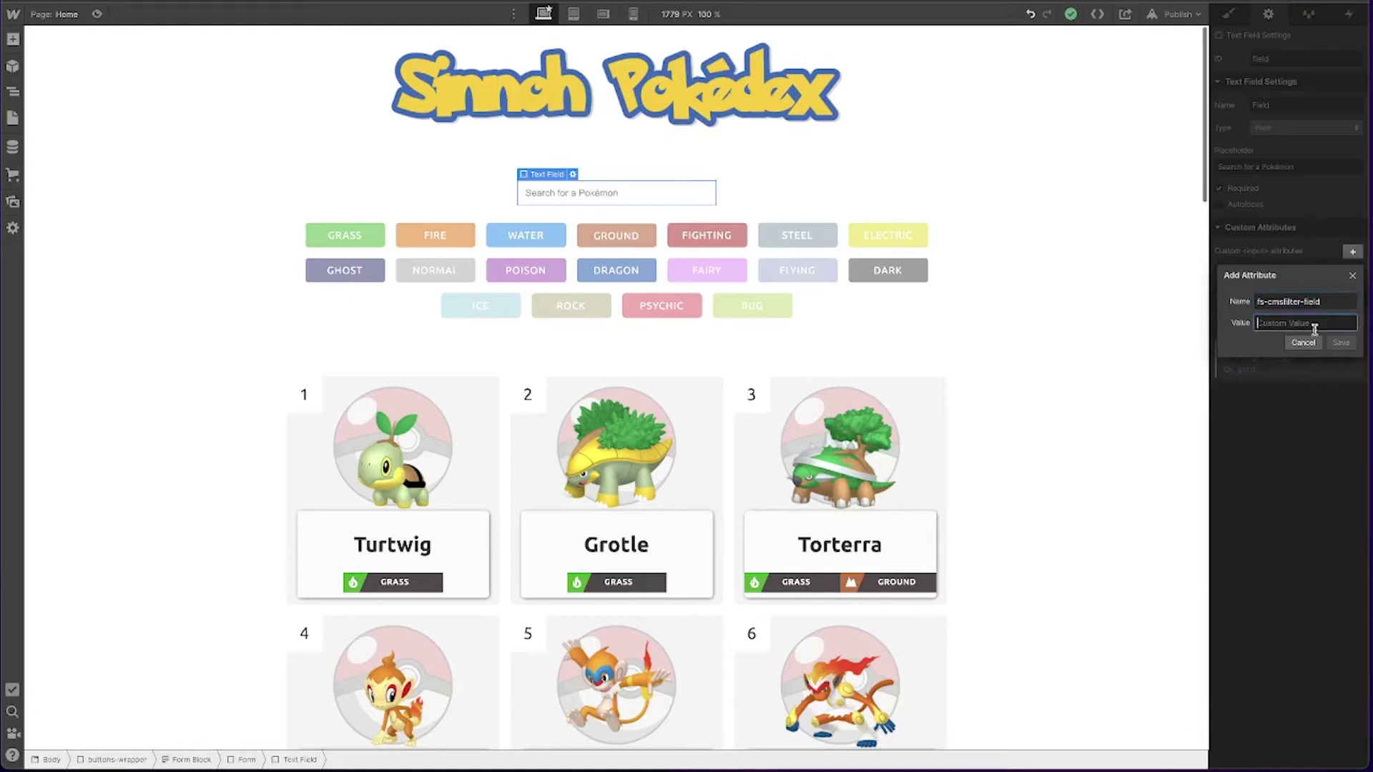
type("*")
left_click(1335, 345)
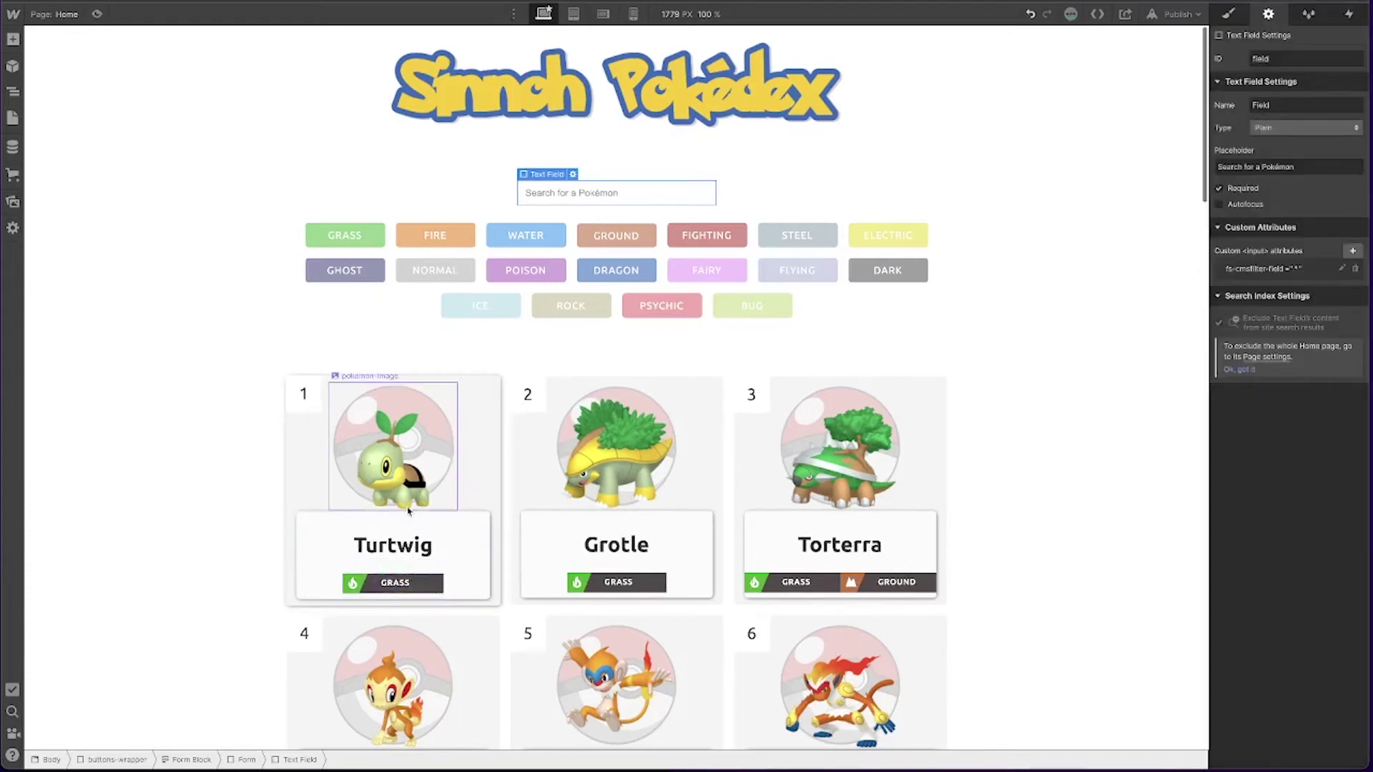
Step: Compare with Torterra's type and name attributes, and recheck the search field's * value
left_click(798, 585)
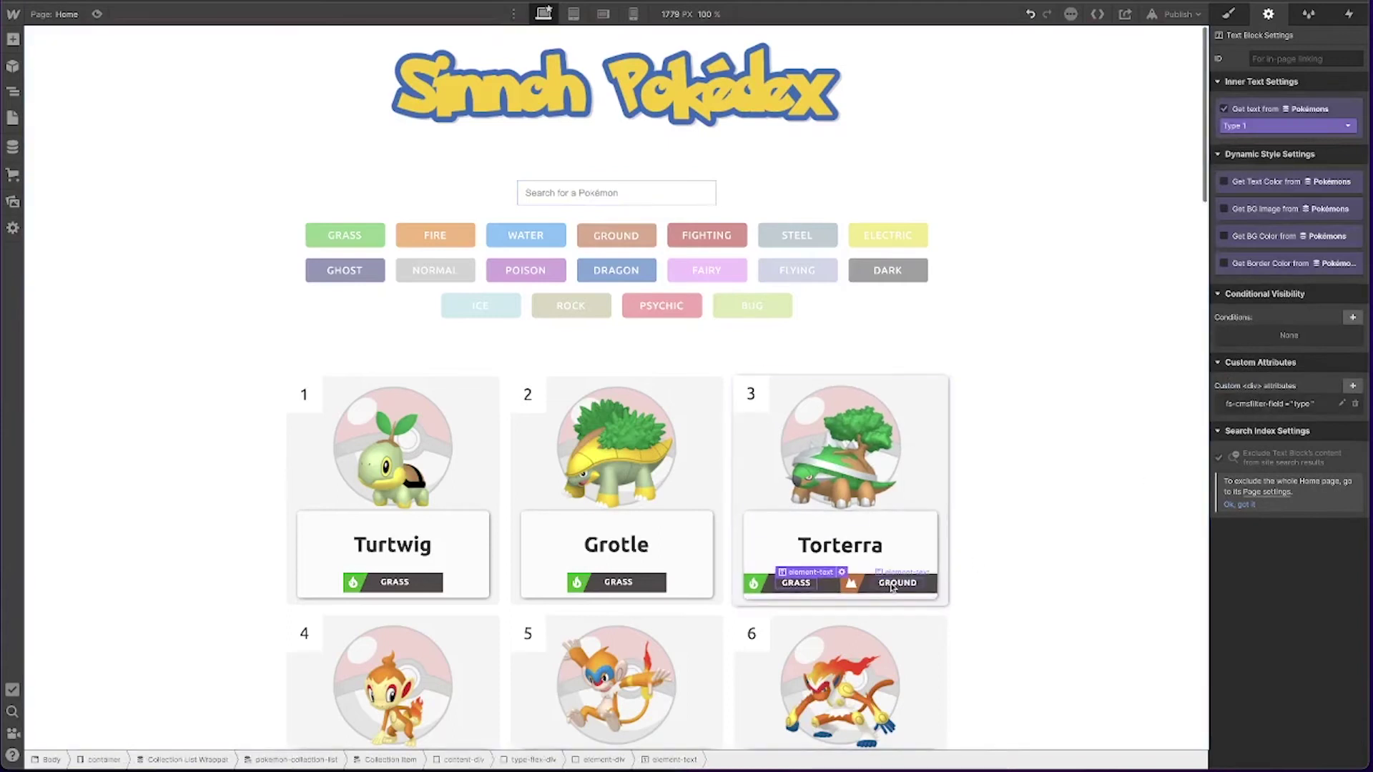
left_click(858, 544)
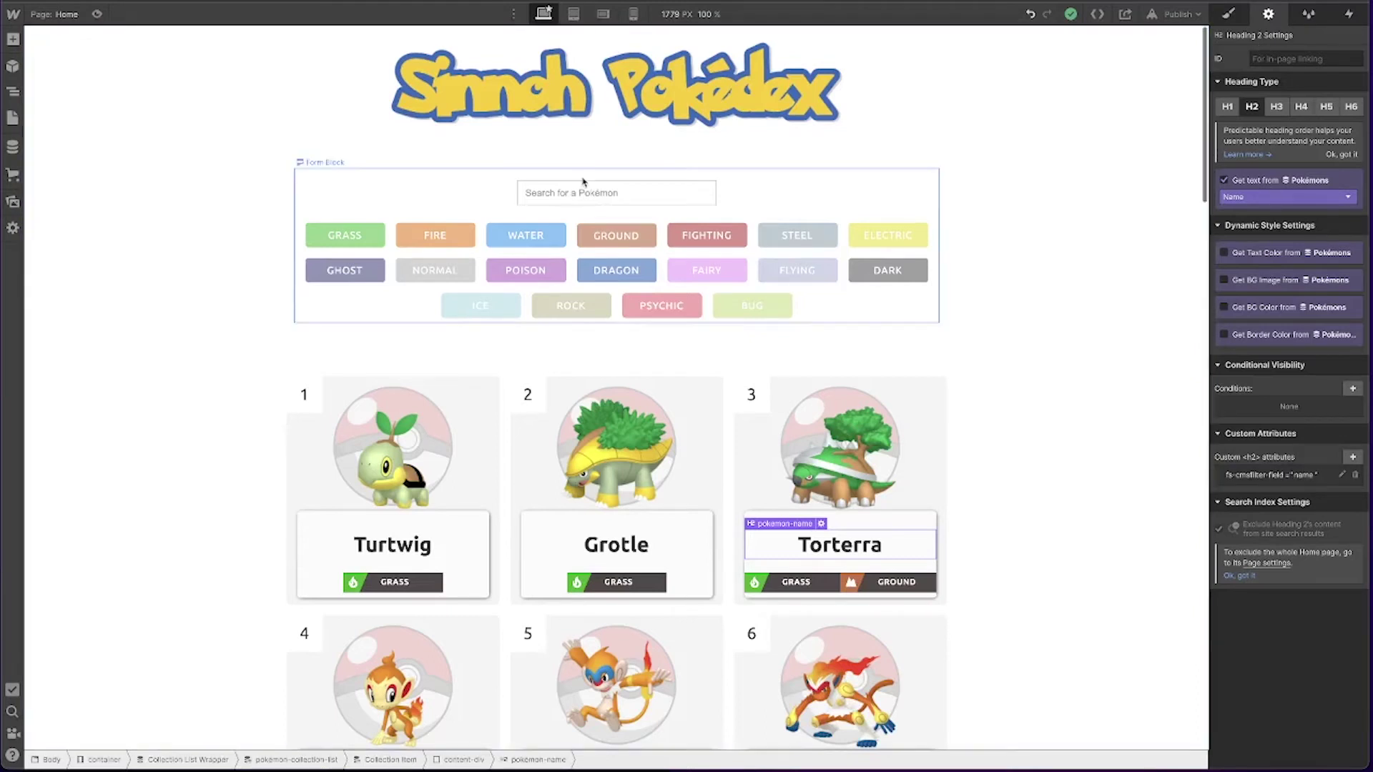
left_click(717, 224)
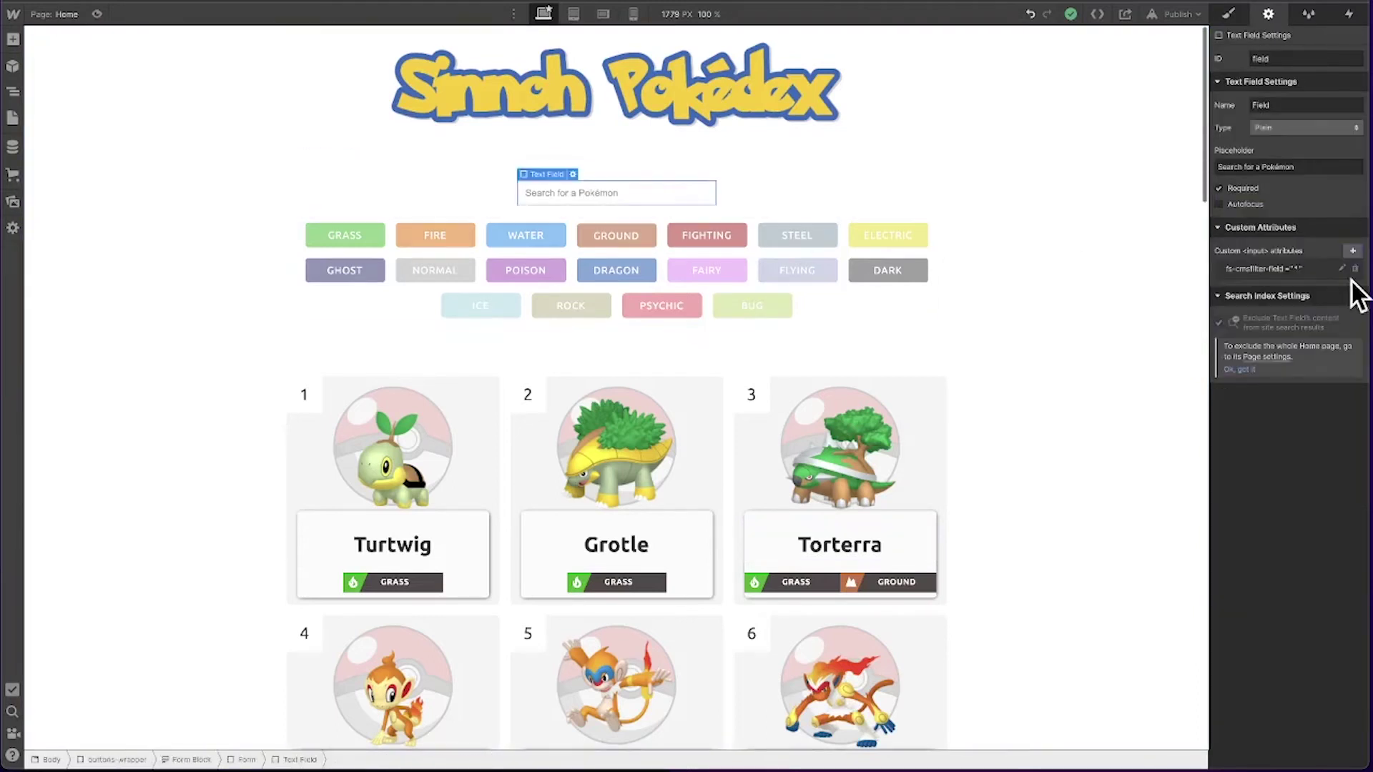
left_click(1290, 270)
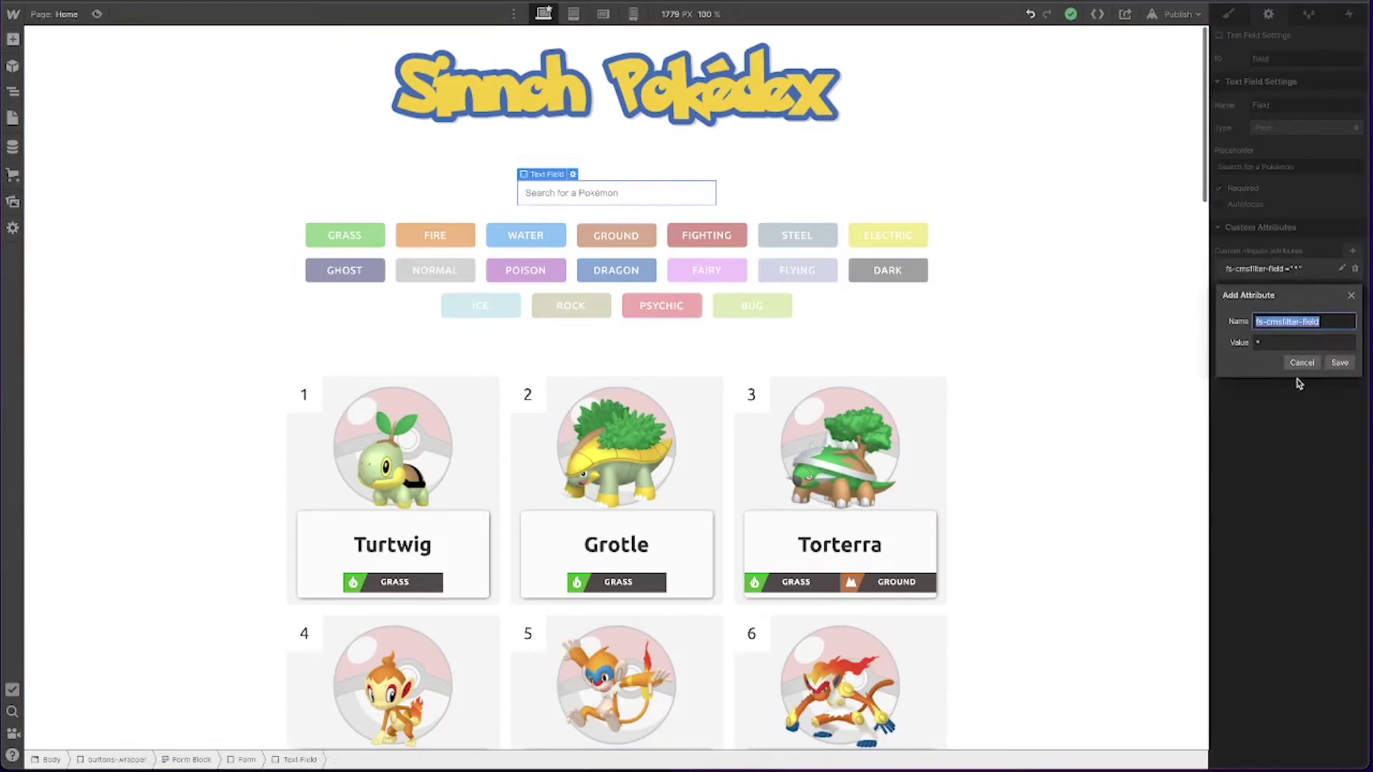
left_click(1285, 343)
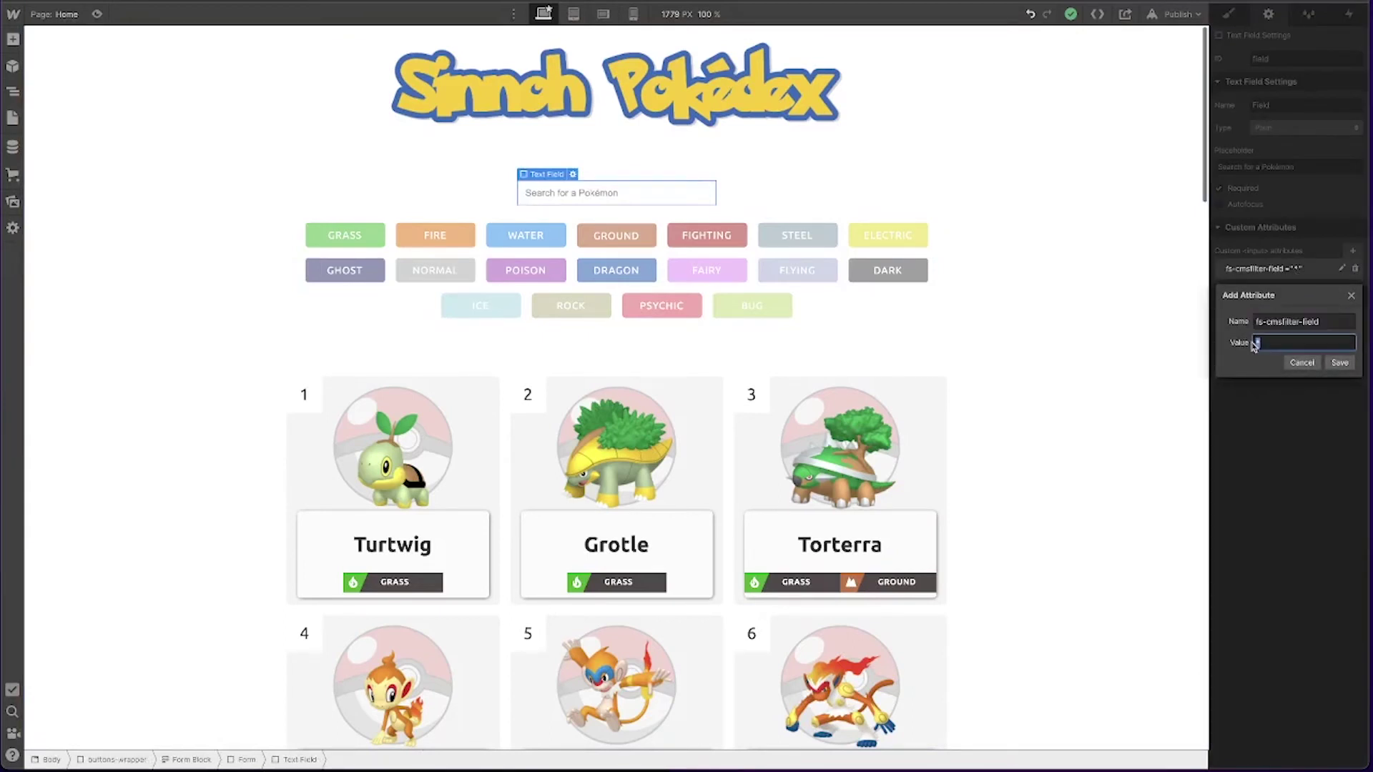
left_click(1339, 363)
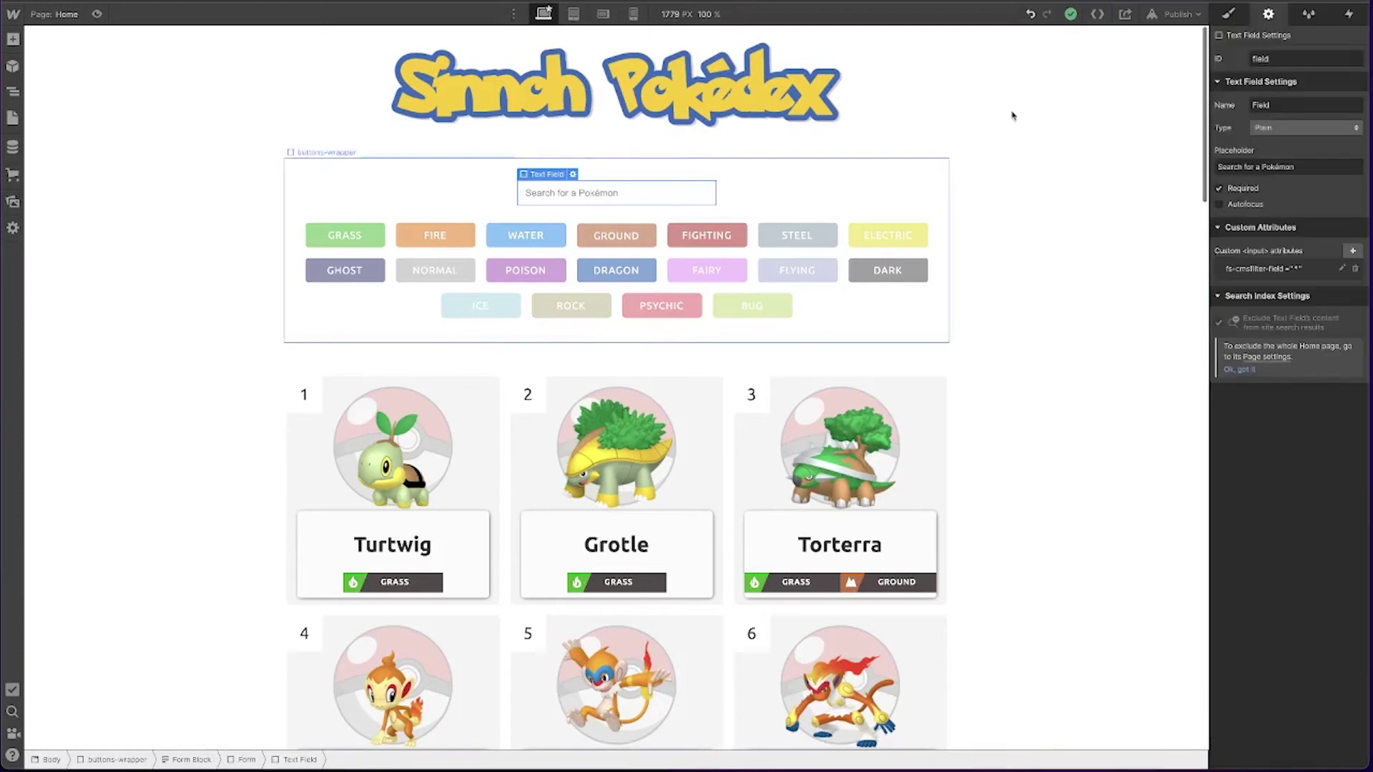
left_click(1197, 15)
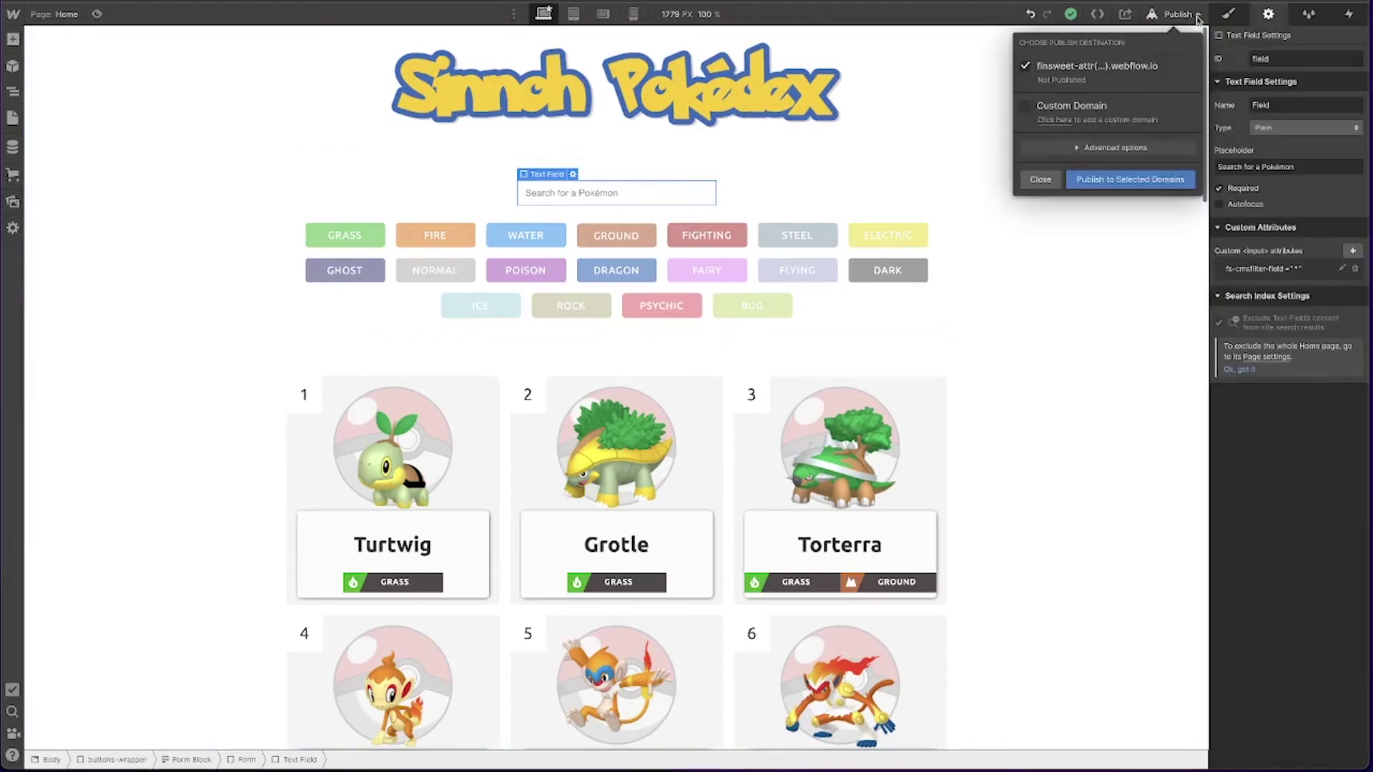
Step: Publish to webflow.io and test the FIRE, WATER and GRASS filters live
left_click(1130, 180)
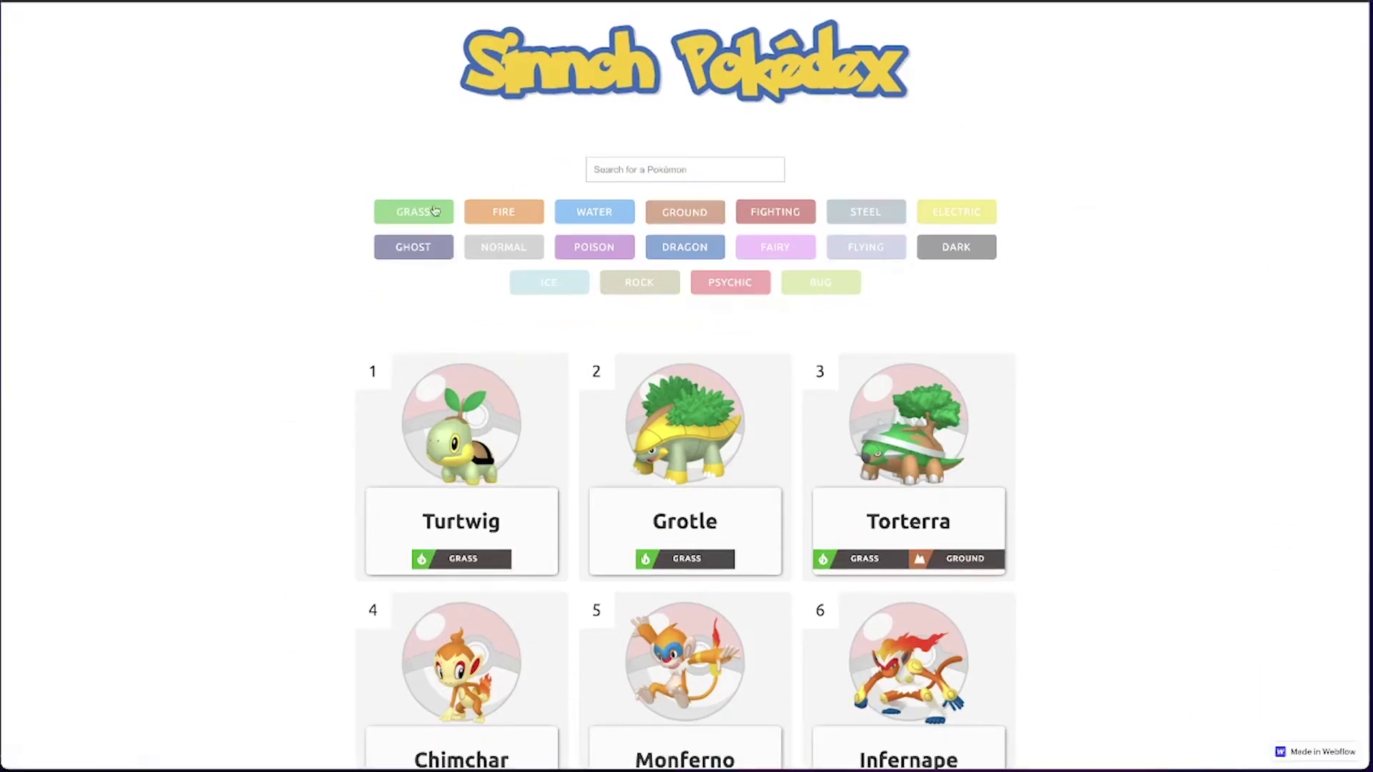
left_click(495, 214)
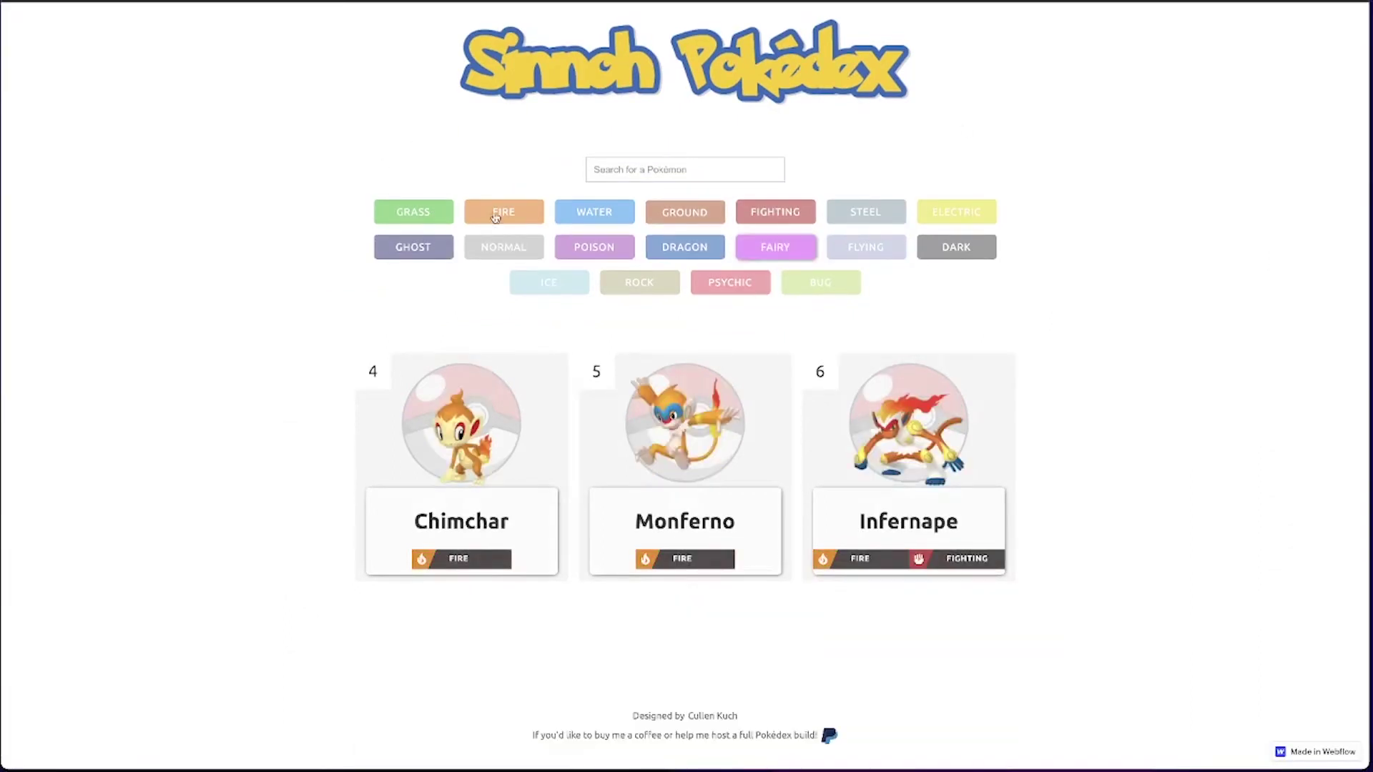
left_click(594, 216)
scroll(594, 218, "down", 2)
scroll(595, 218, "up", 3)
left_click(415, 210)
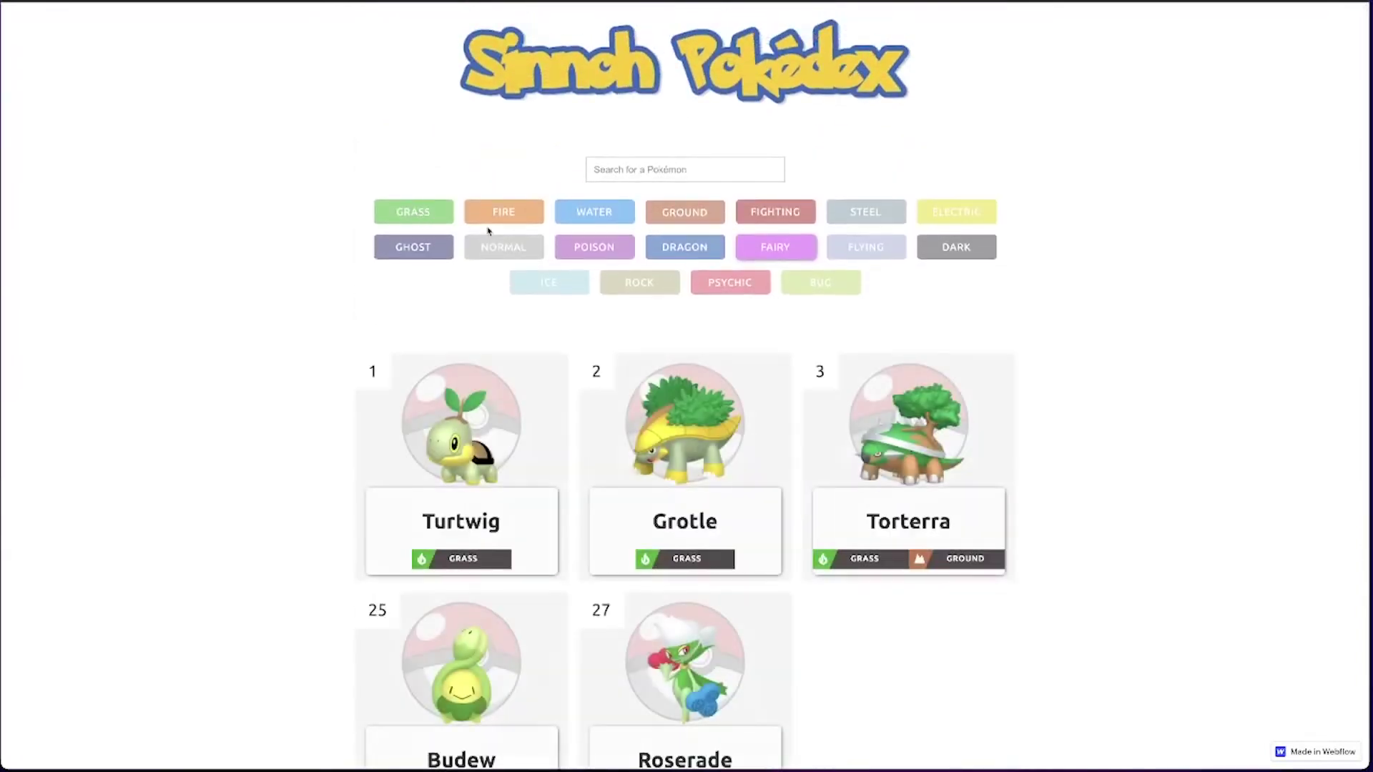
scroll(486, 229, "down", 3)
scroll(492, 228, "up", 3)
Step: Test the search box with 'bido' and 'gib', alongside the WATER filter
left_click(757, 175)
type("bido")
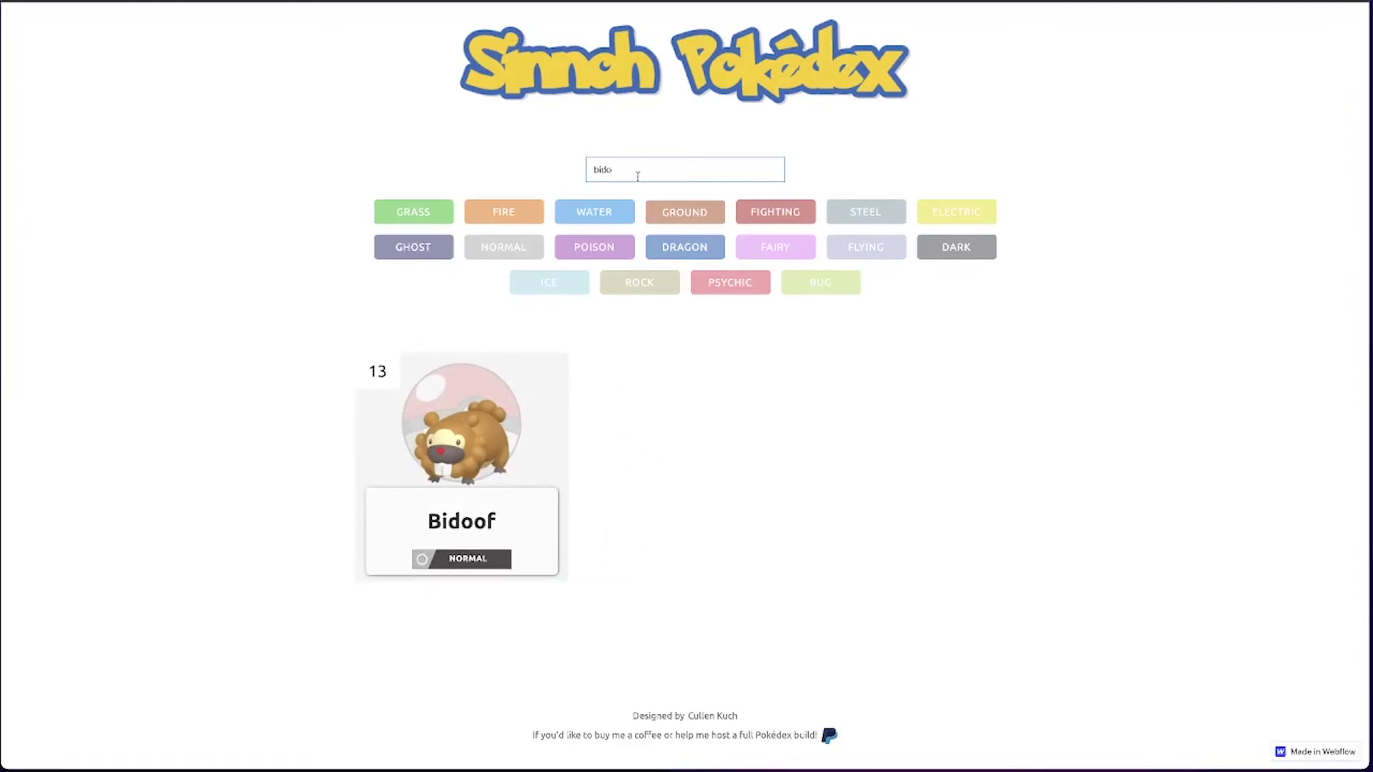
key("BackSpace")
key("BackSpace")
key("BackSpace")
key("BackSpace")
scroll(498, 172, "down", 3)
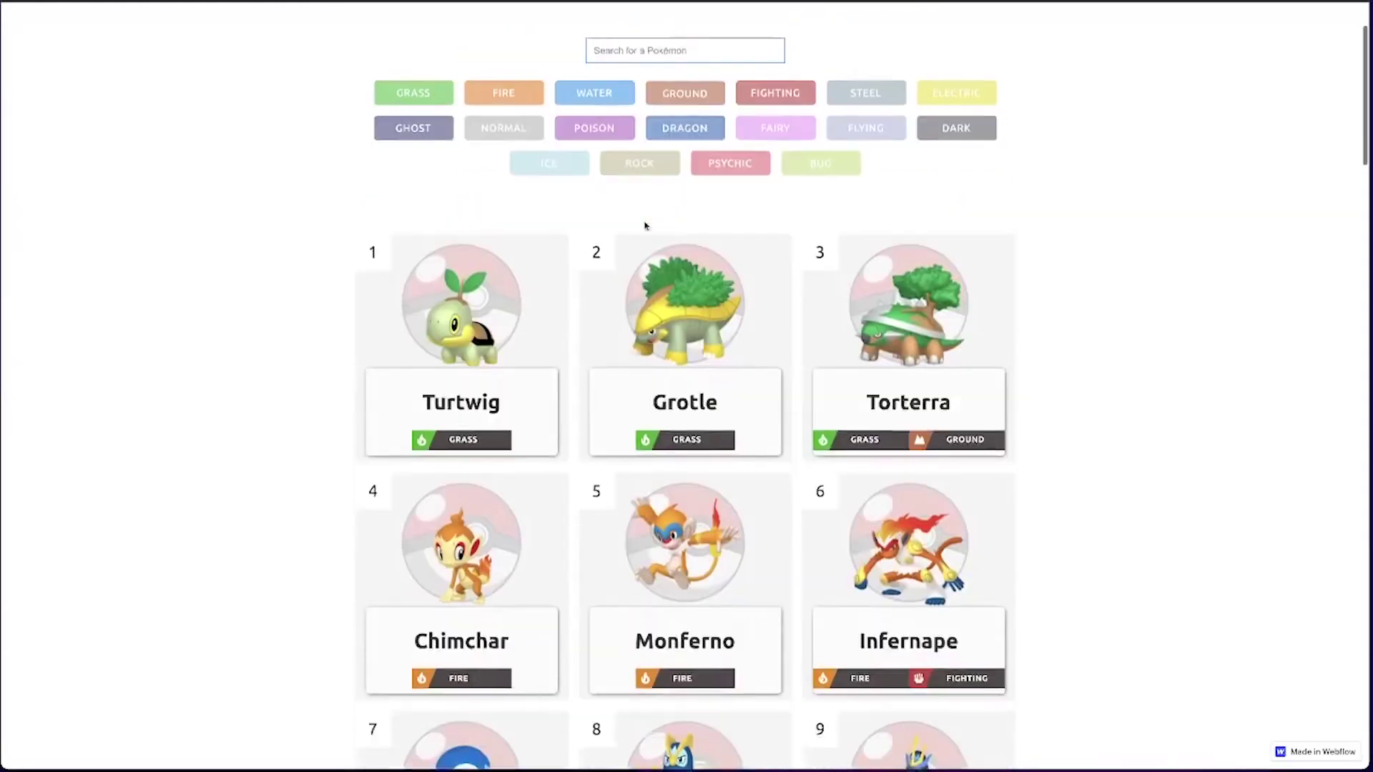
scroll(497, 172, "up", 3)
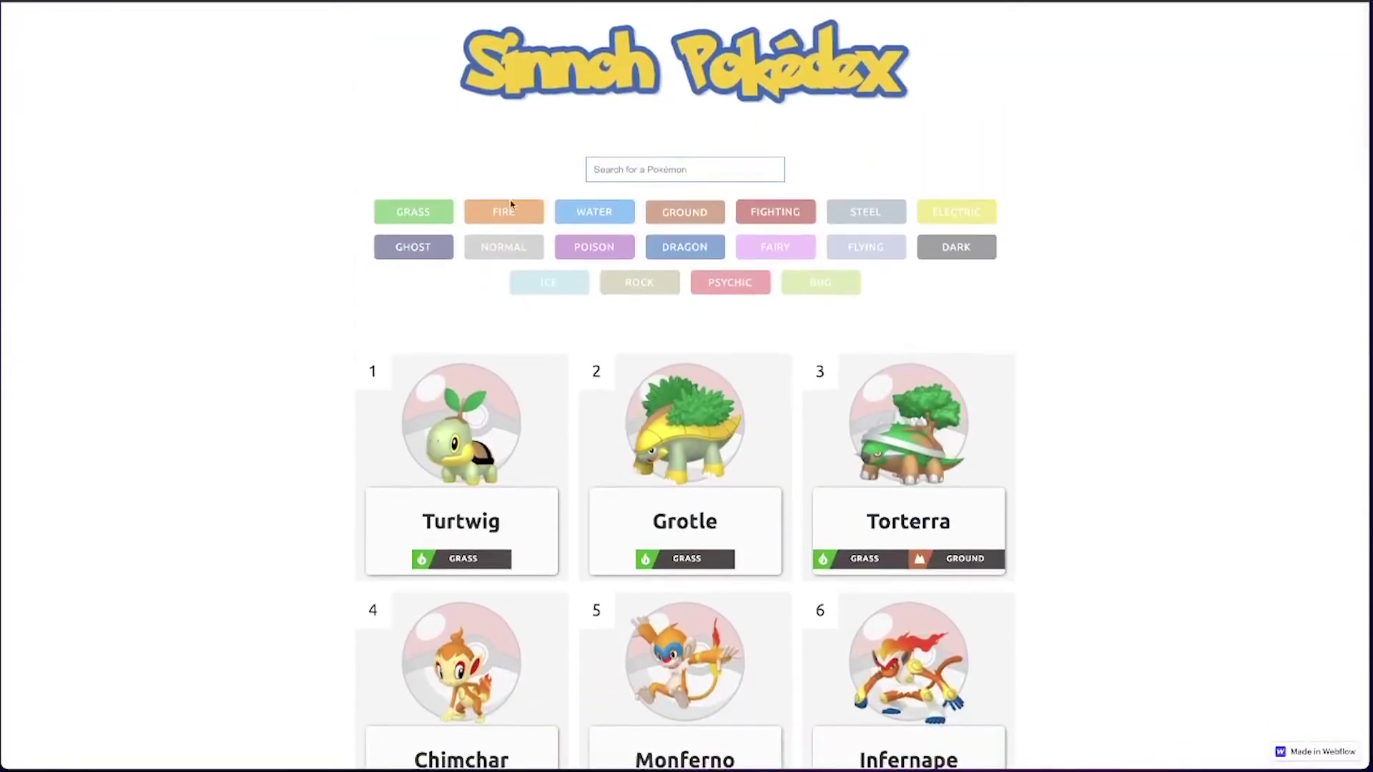
left_click(595, 212)
scroll(770, 286, "down", 3)
scroll(660, 198, "up", 3)
left_click(662, 173)
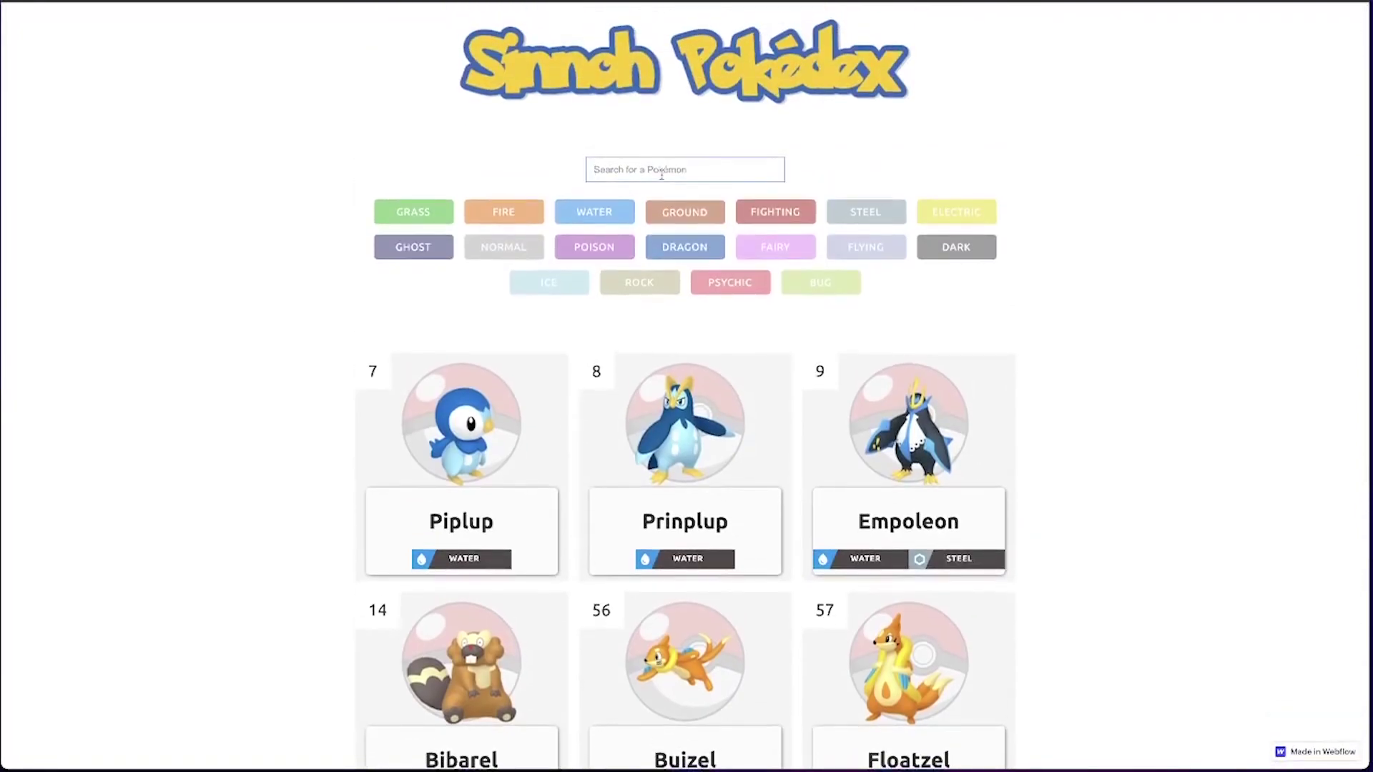
type("gib")
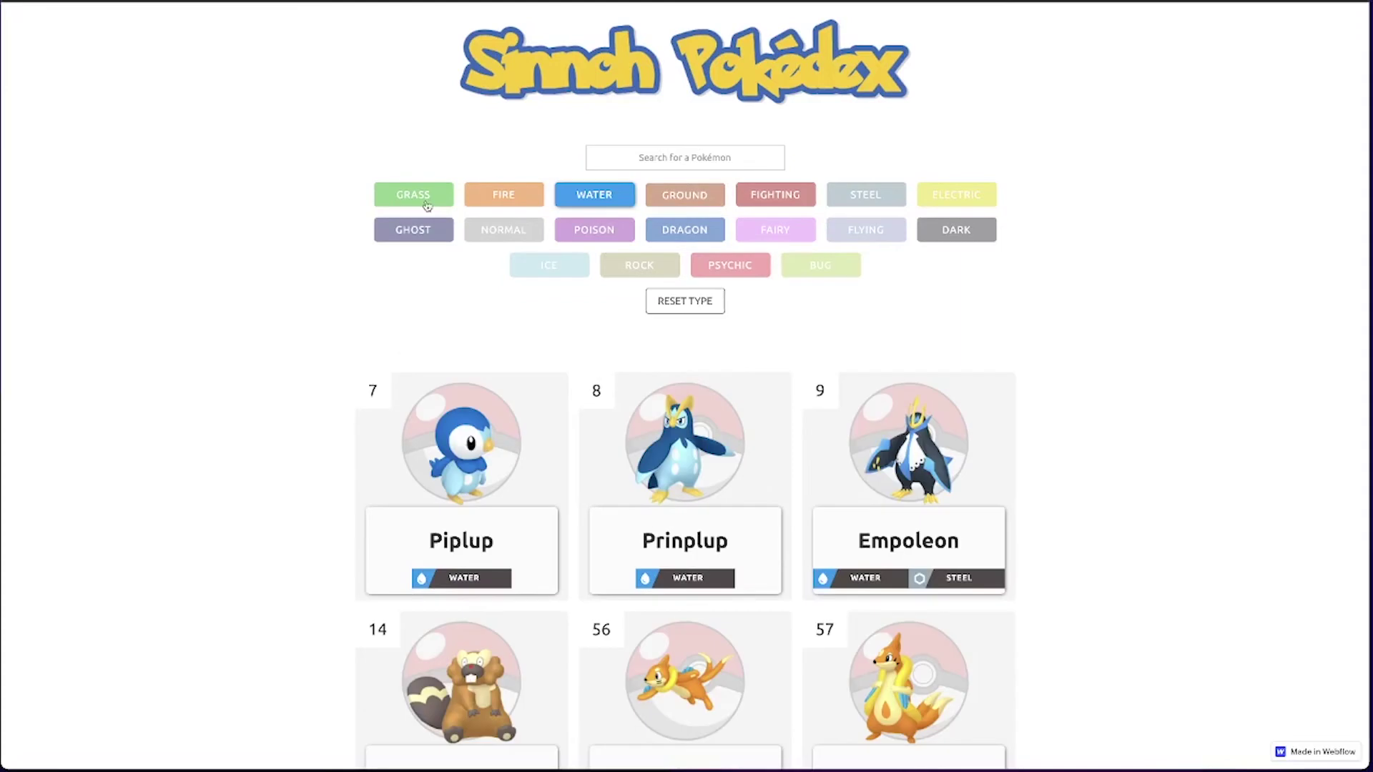
Step: Cycle the filters GRASS, FIRE, WATER, FIRE and finish on GRASS
left_click(429, 199)
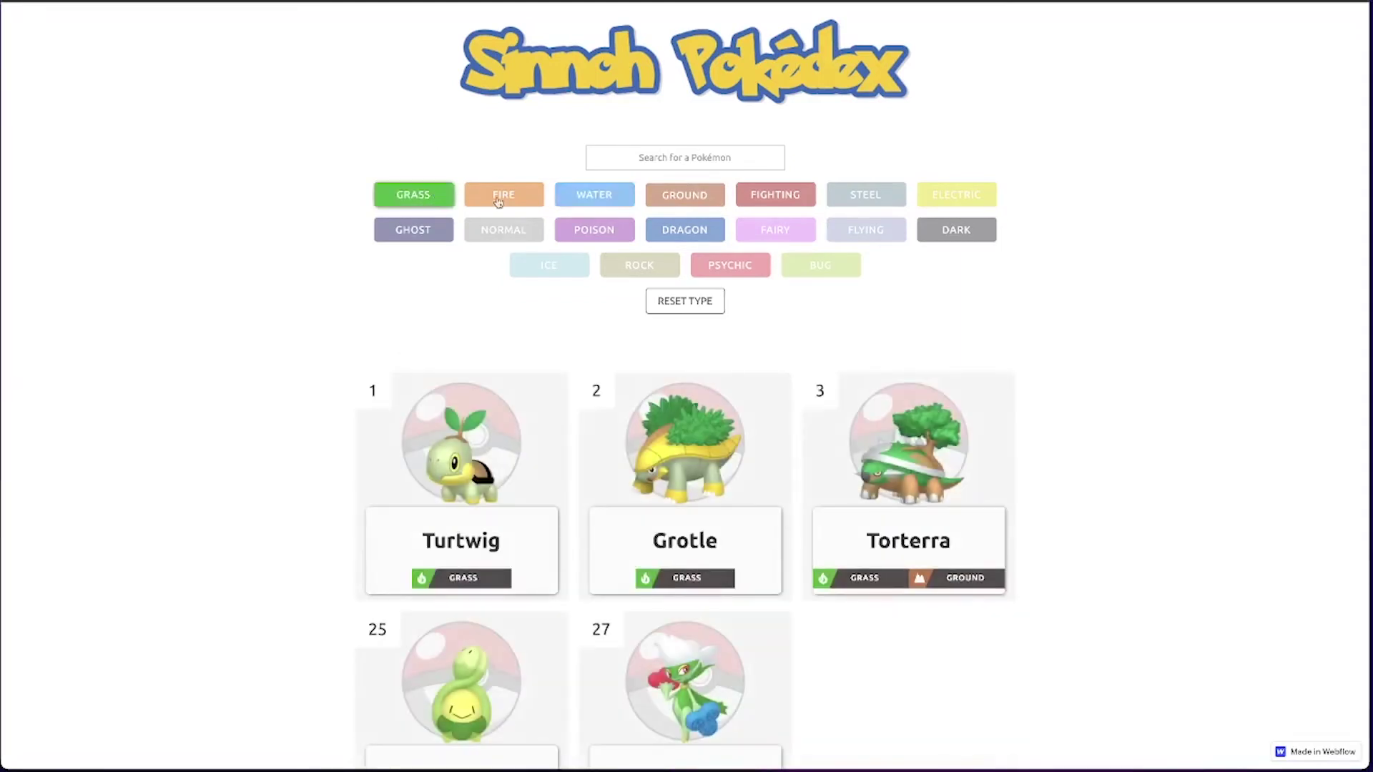
left_click(493, 201)
left_click(571, 202)
left_click(485, 201)
left_click(418, 197)
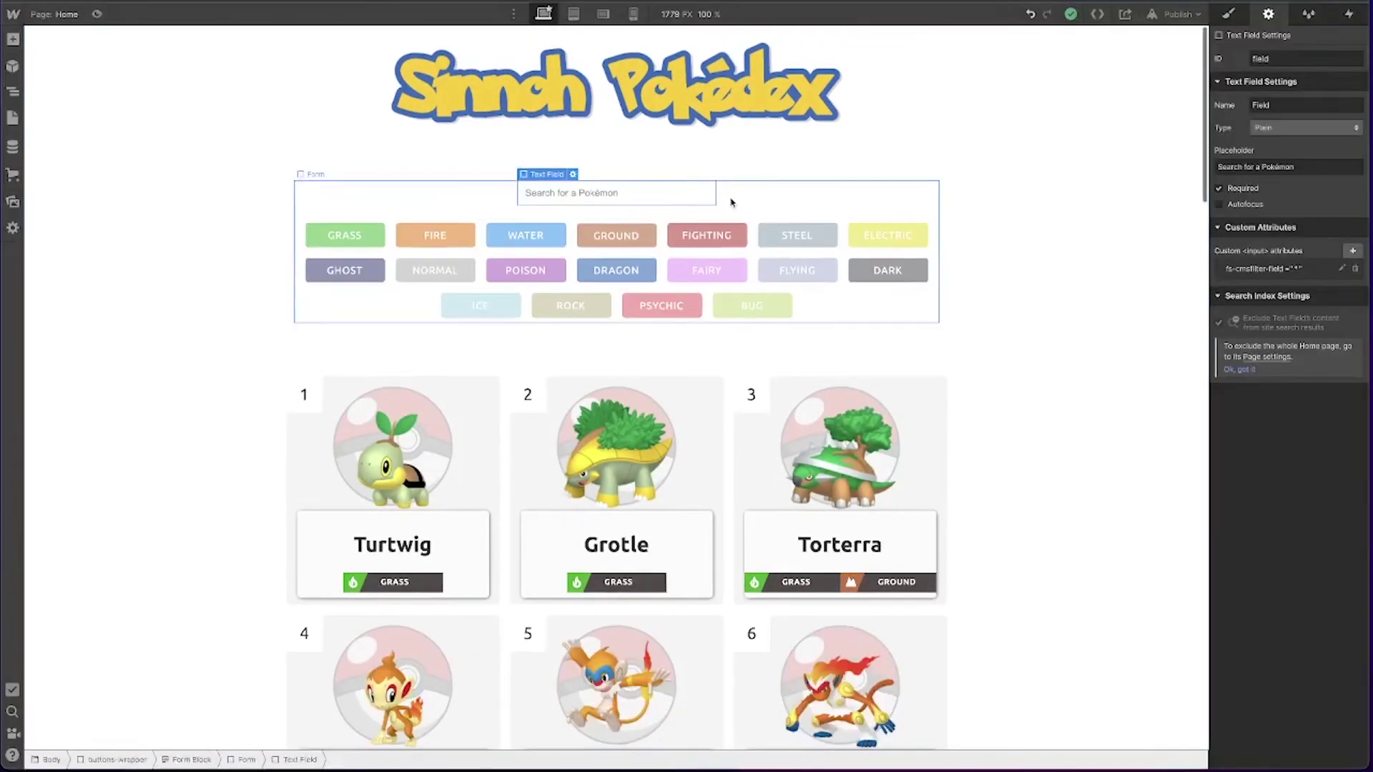
left_click(727, 199)
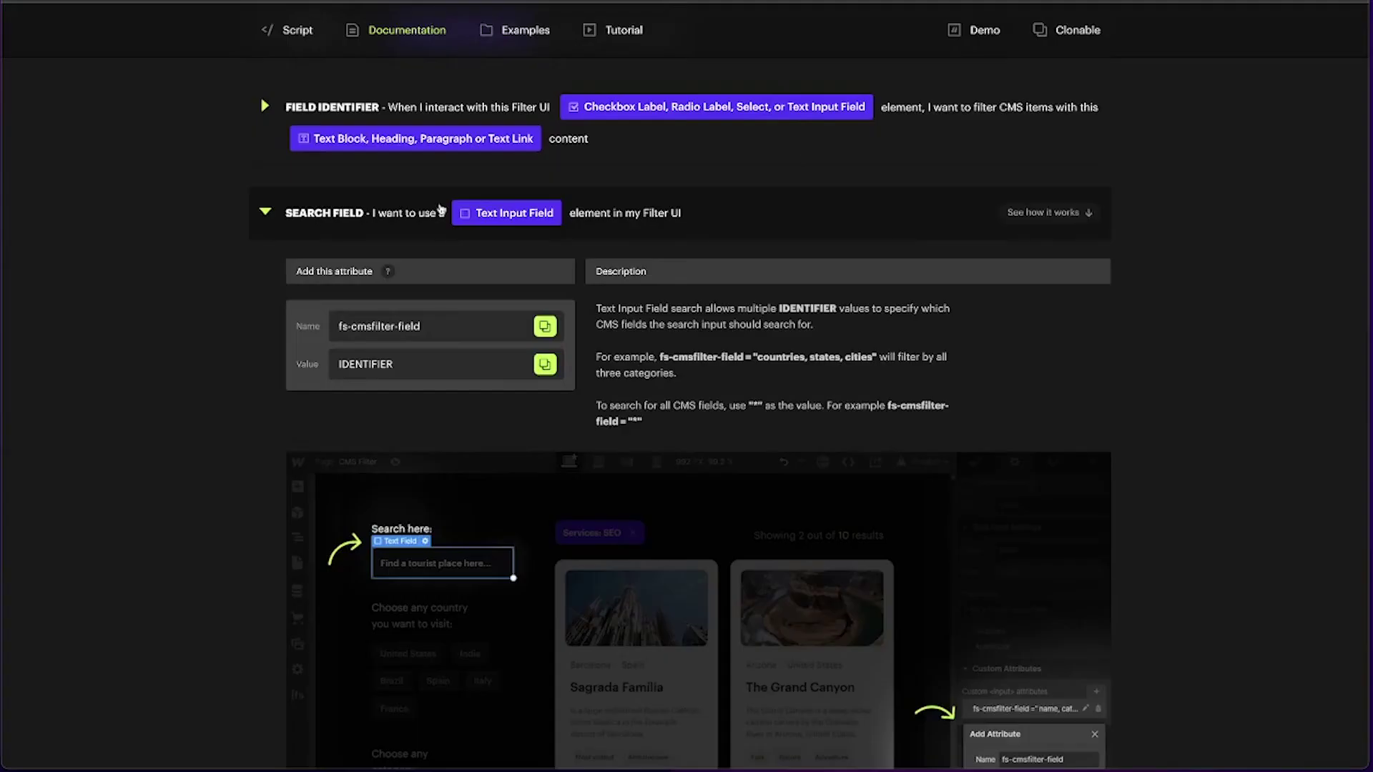
Step: Copy fs-cmsfilter-active from the docs' ACTIVE CLASS option, then select the GRASS radio label
left_click(439, 210)
scroll(898, 241, "down", 5)
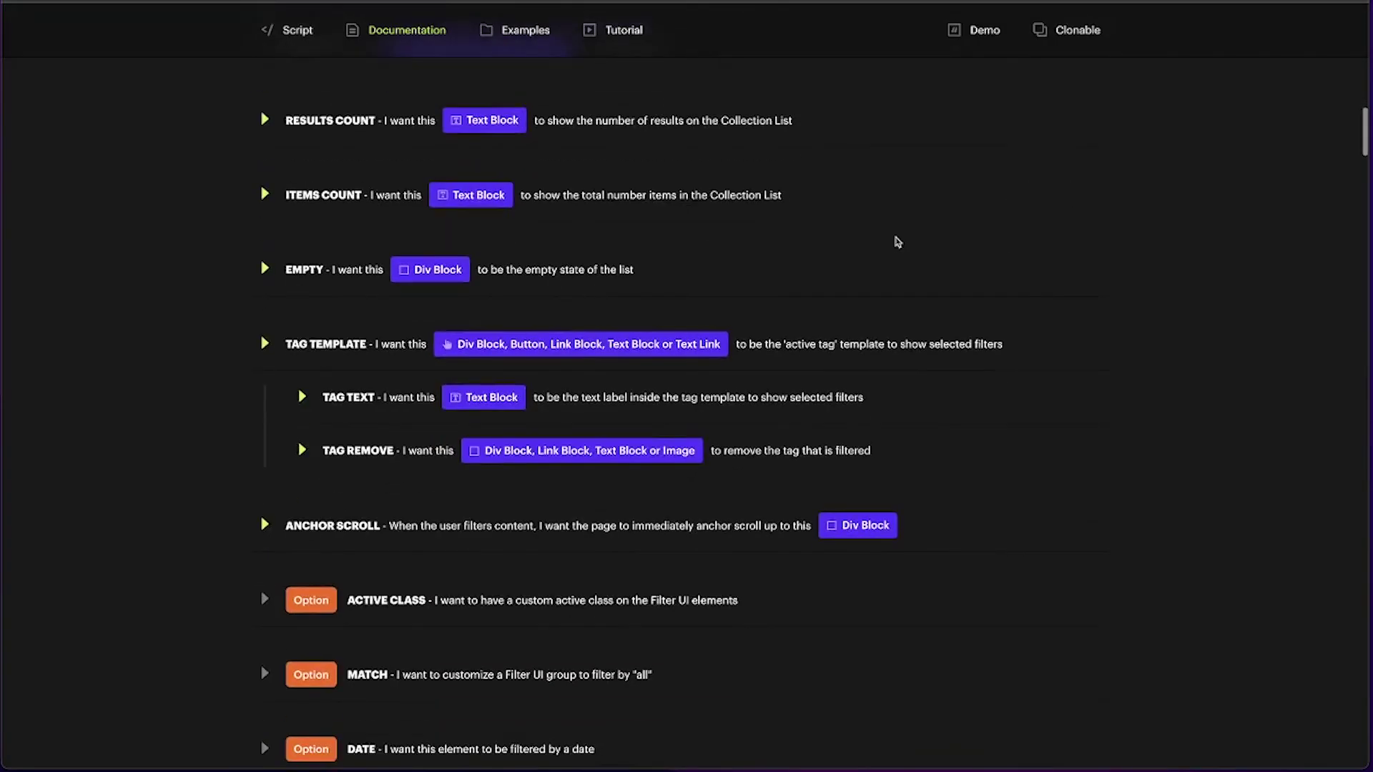
scroll(898, 243, "down", 1)
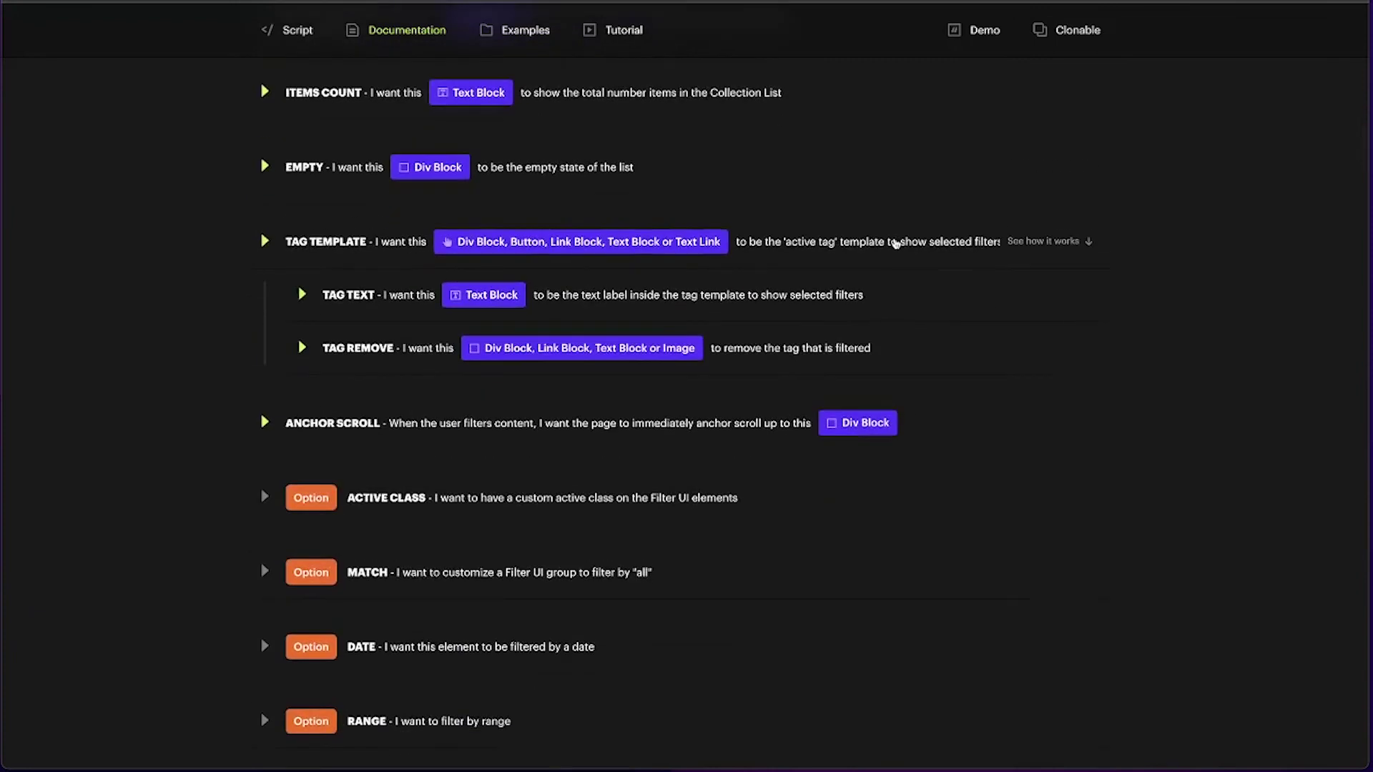
scroll(196, 250, "down", 3)
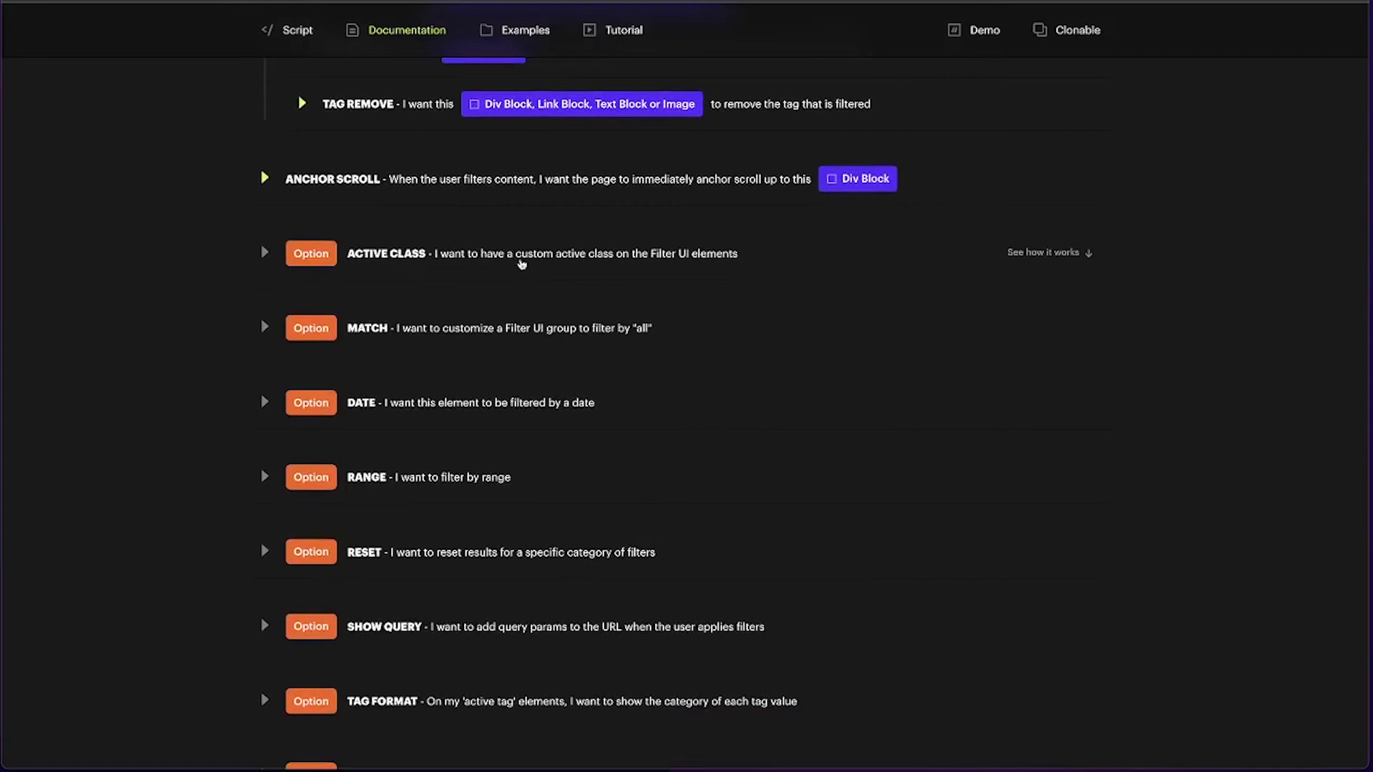
left_click(475, 255)
scroll(996, 264, "down", 5)
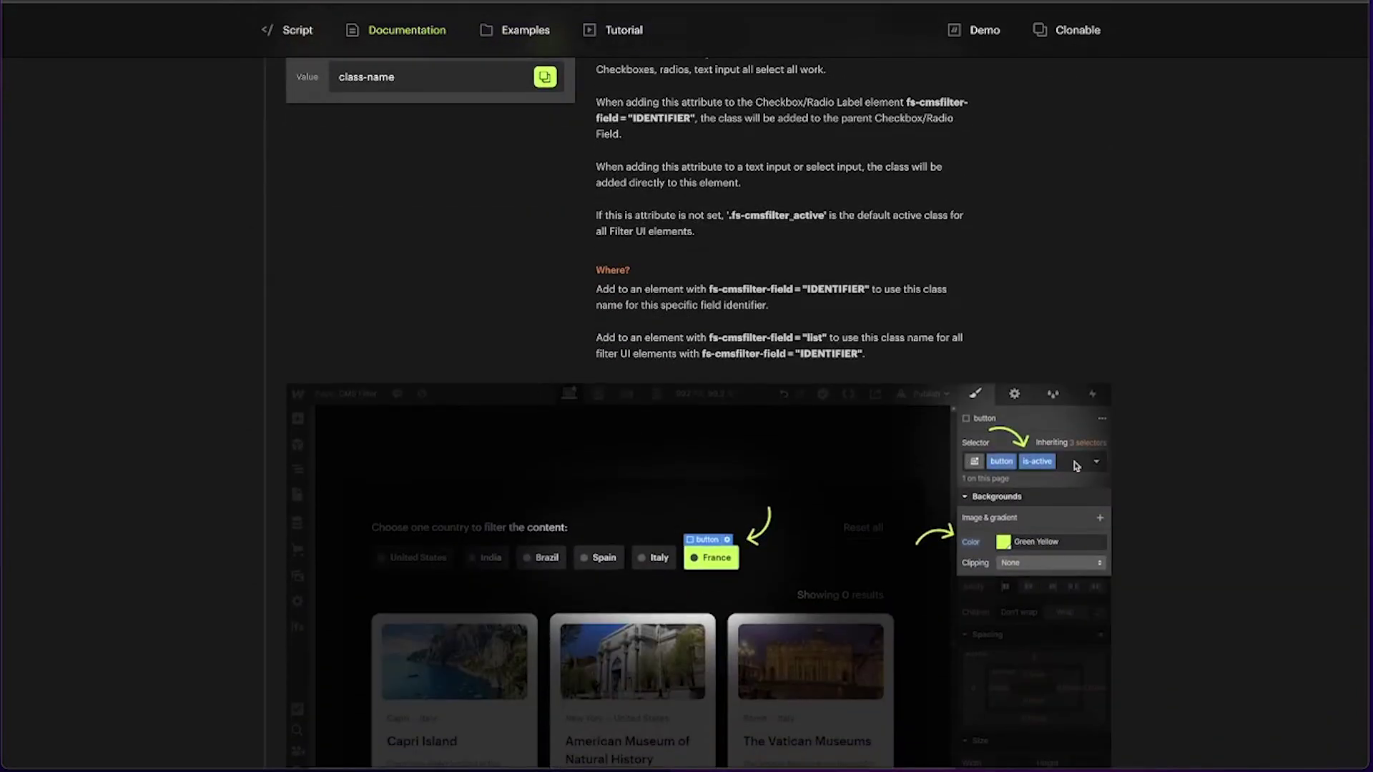
scroll(806, 393, "down", 3)
scroll(651, 178, "up", 2)
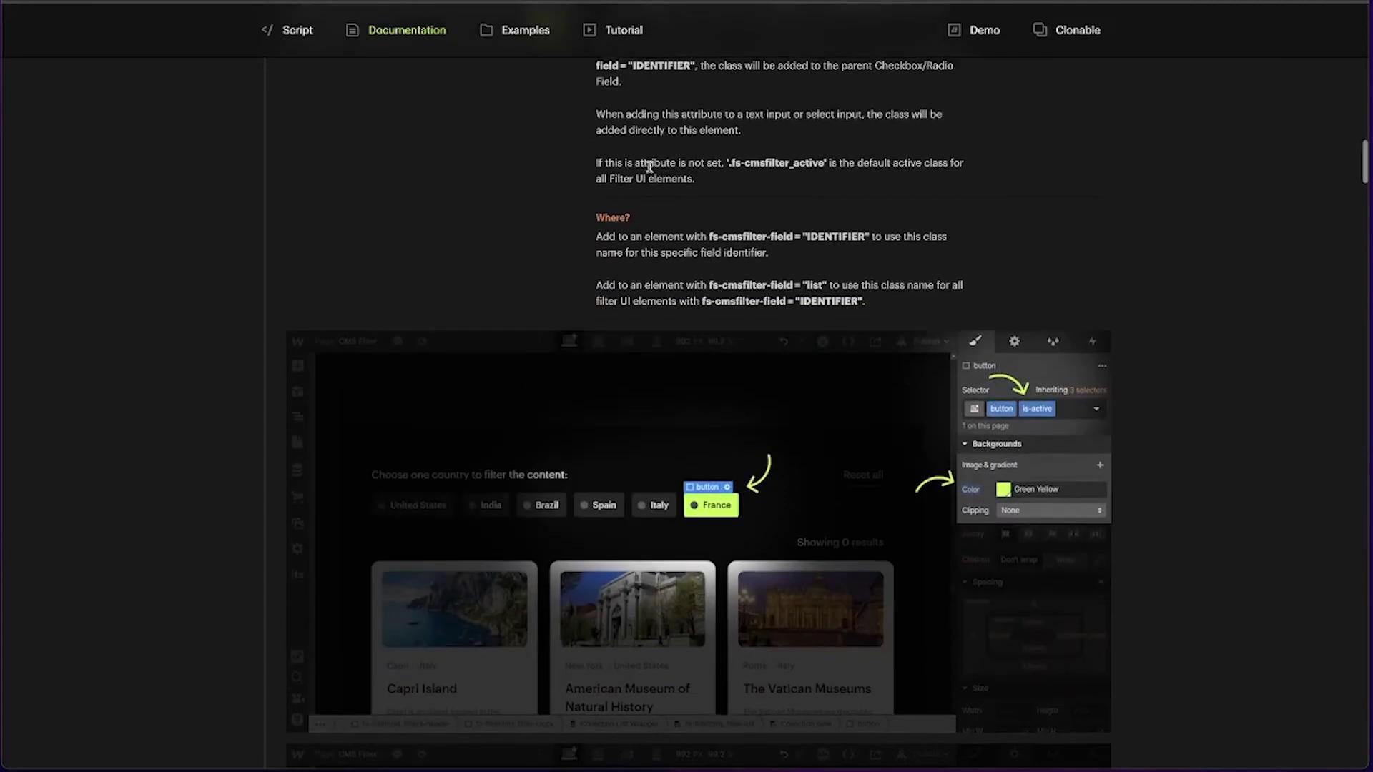
scroll(648, 166, "up", 2)
scroll(729, 292, "up", 2)
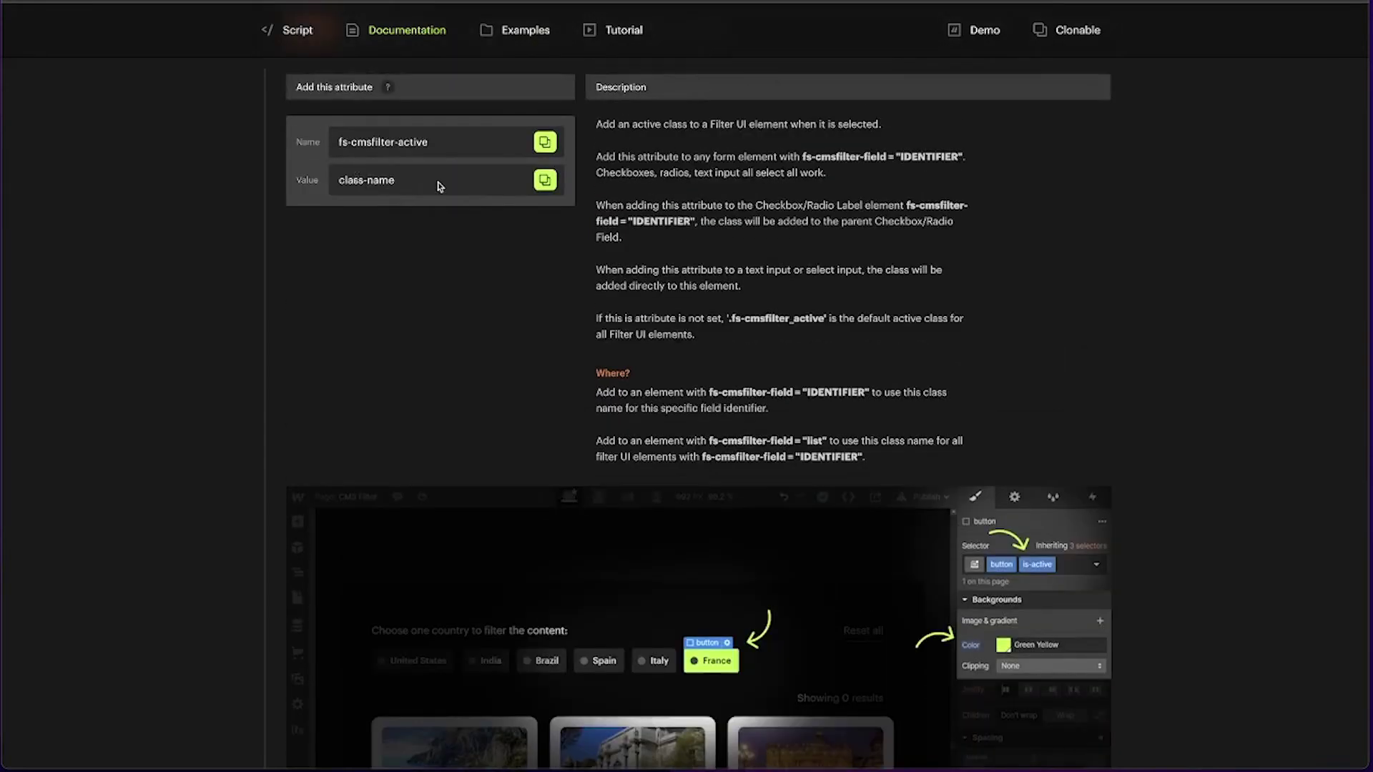
left_click(545, 142)
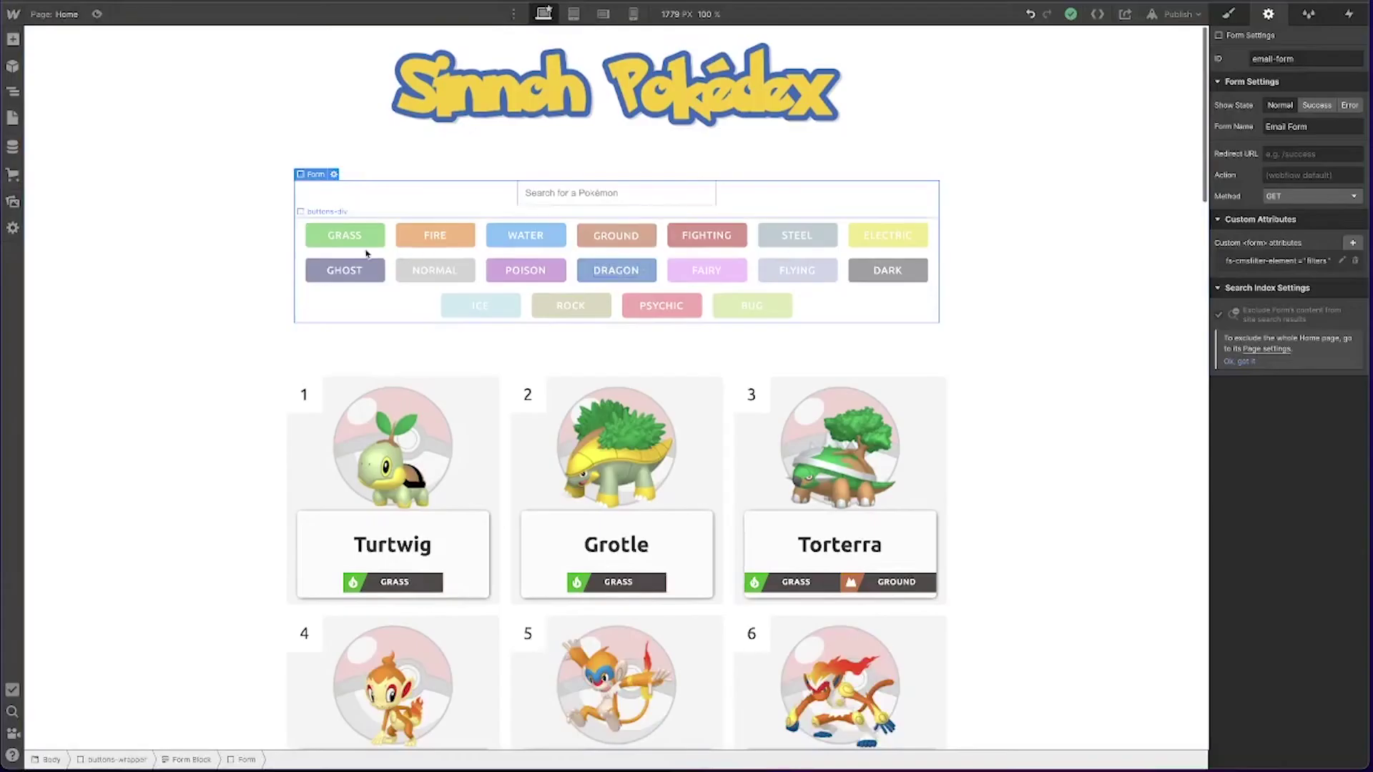
left_click(351, 237)
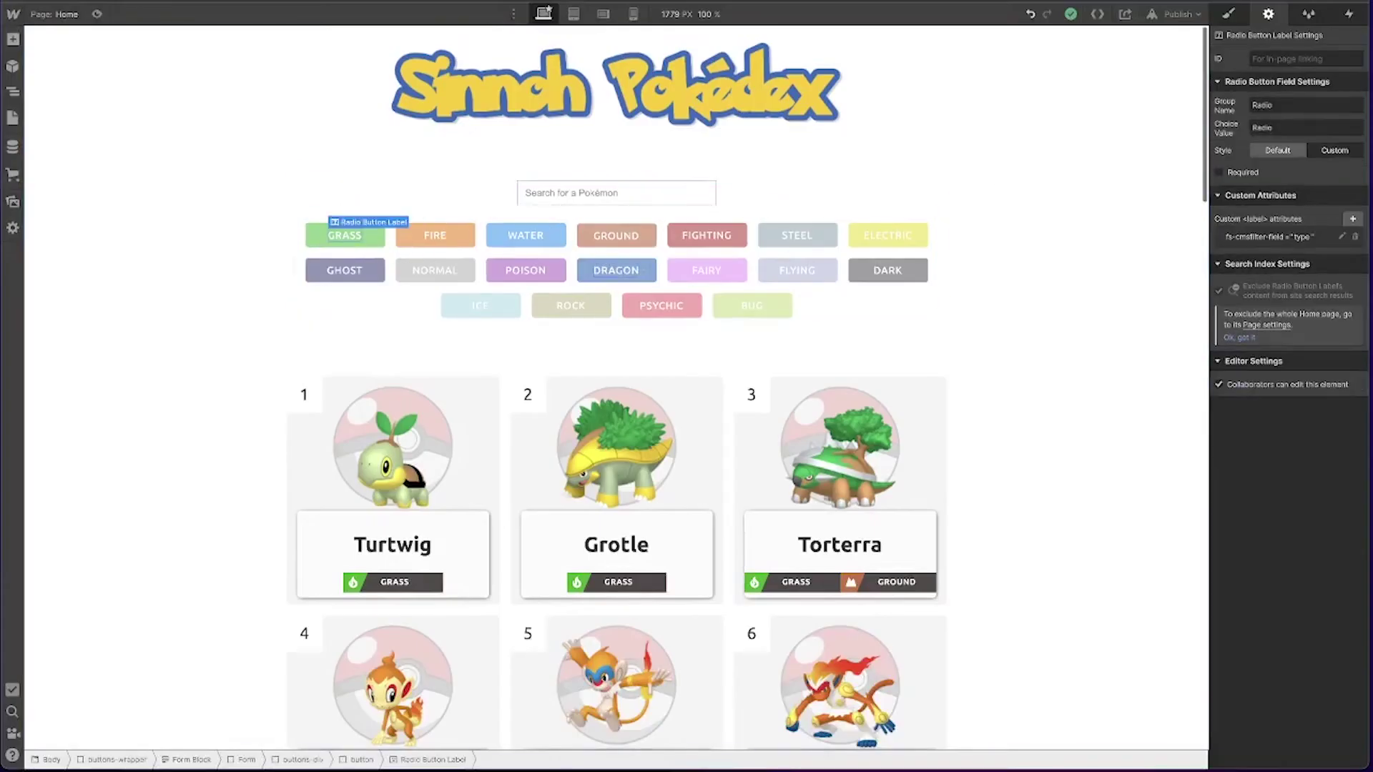
Step: Give GRASS's radio button label the custom attribute fs-cmsfilter-active = btn-active
left_click(1351, 222)
key("ctrl+v")
key("Tab")
type("btn")
key("Return")
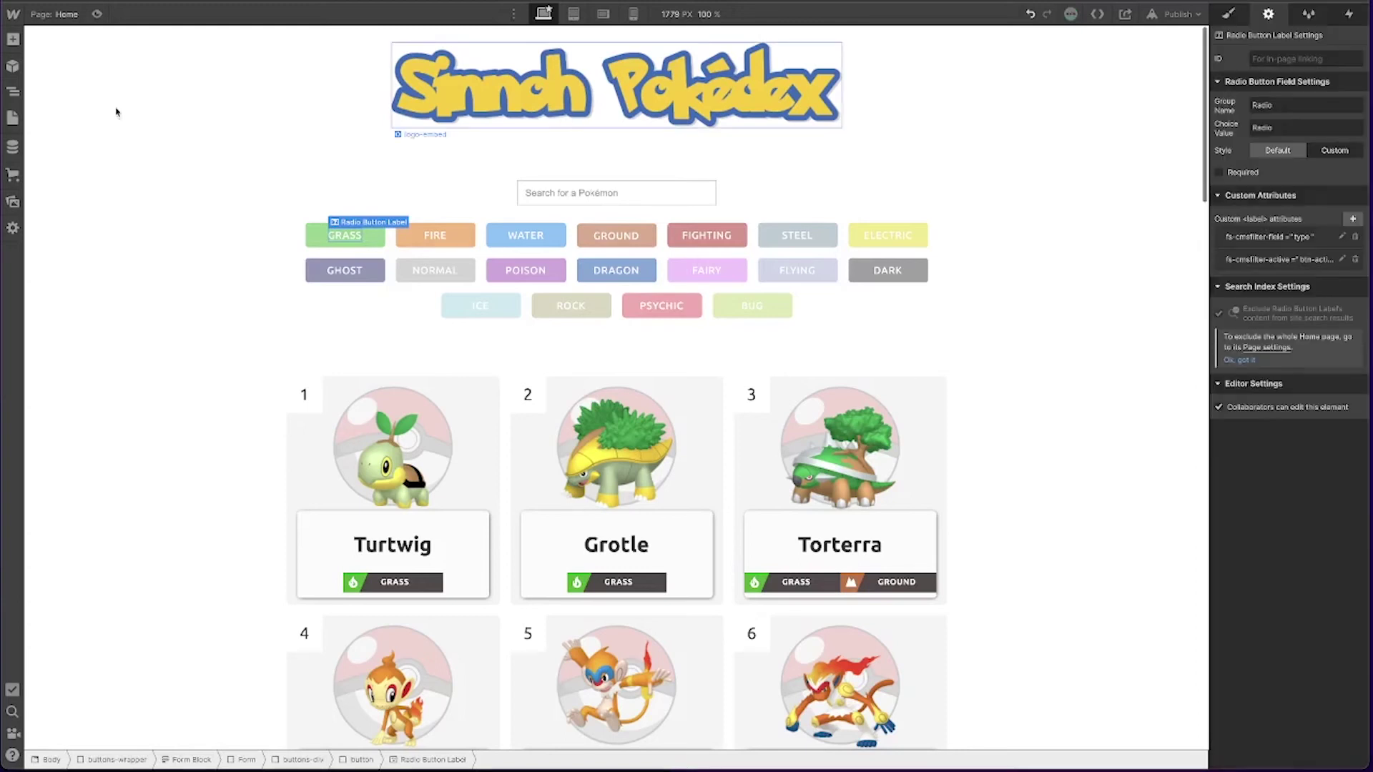
Step: On the Style Guide page, inspect the faded and solid GRASS buttons' btn-active styling
left_click(12, 118)
left_click(93, 134)
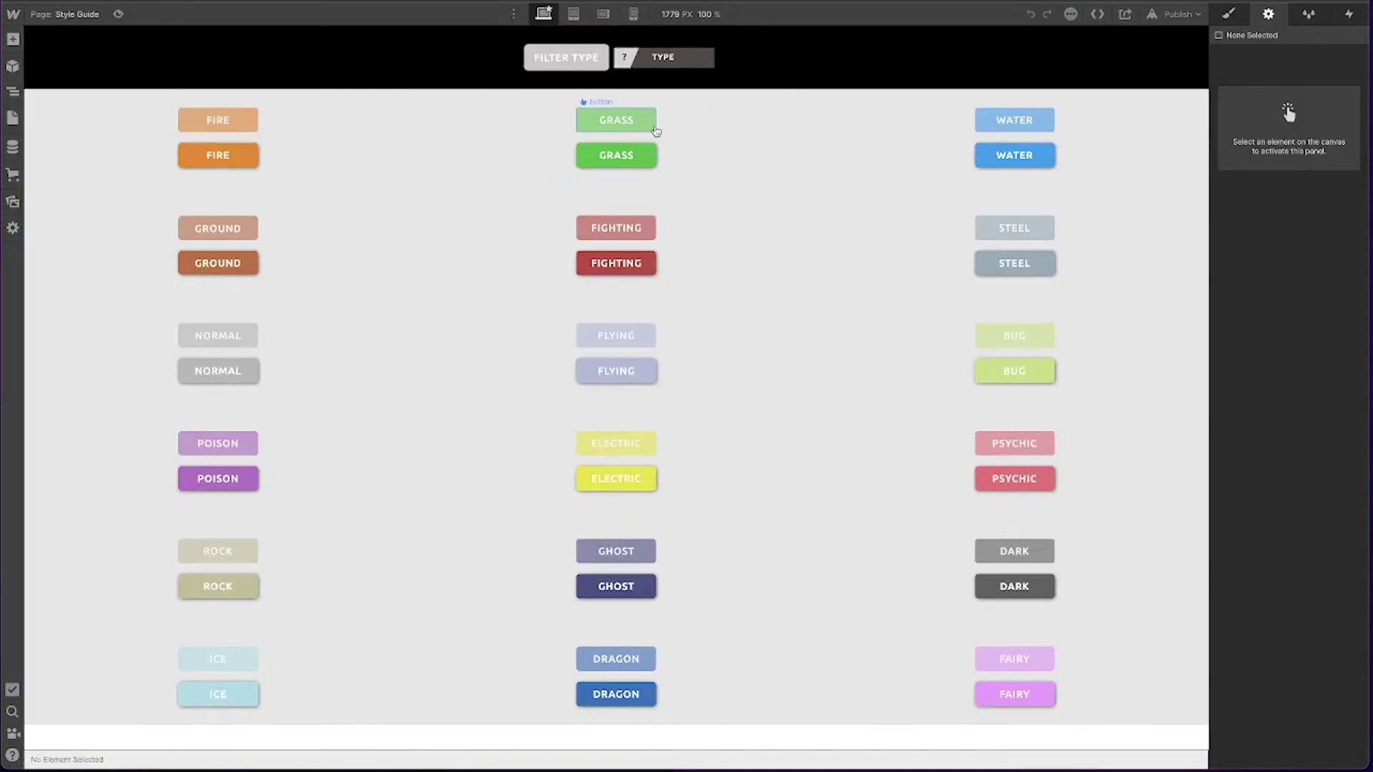
left_click(649, 128)
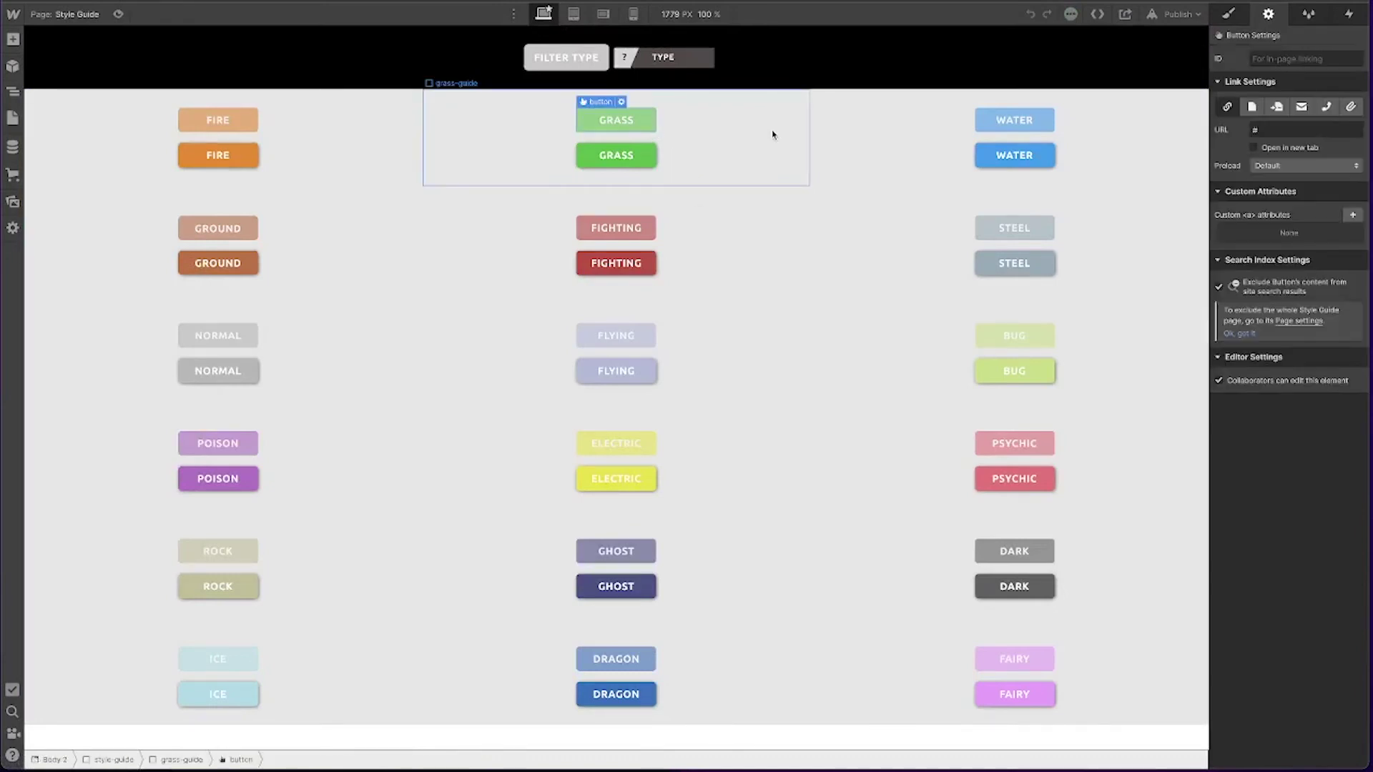
left_click(1235, 22)
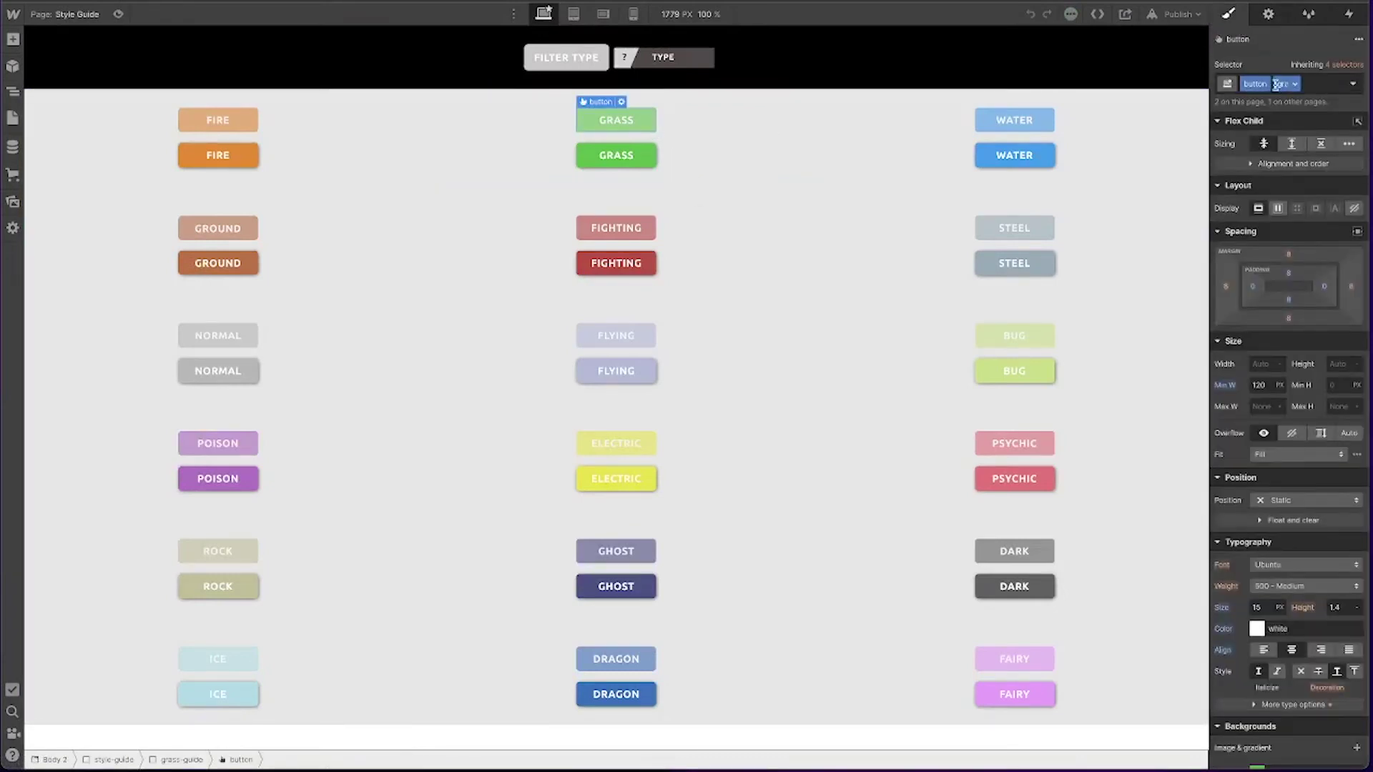
left_click(650, 164)
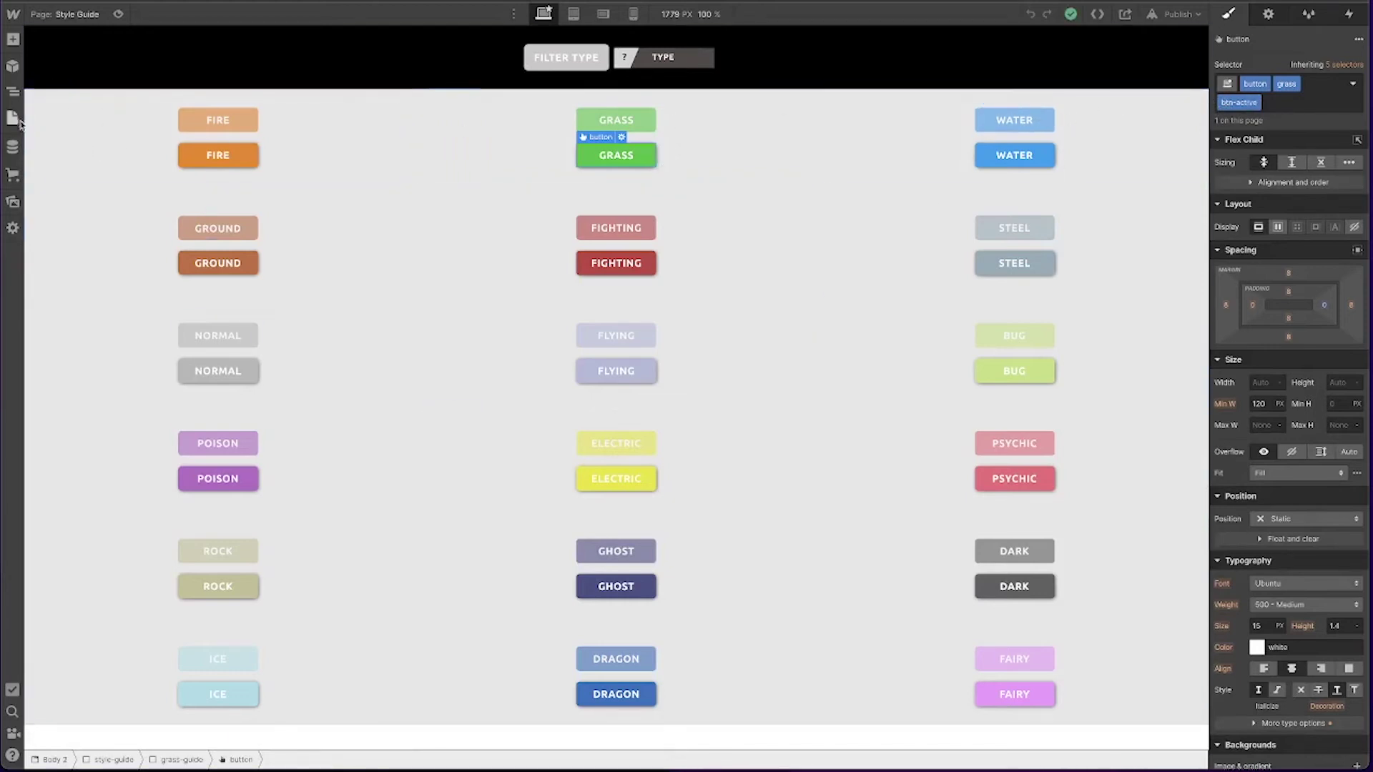
Step: Back on Home, give FIRE's radio button label fs-cmsfilter-active = btn-active
left_click(13, 118)
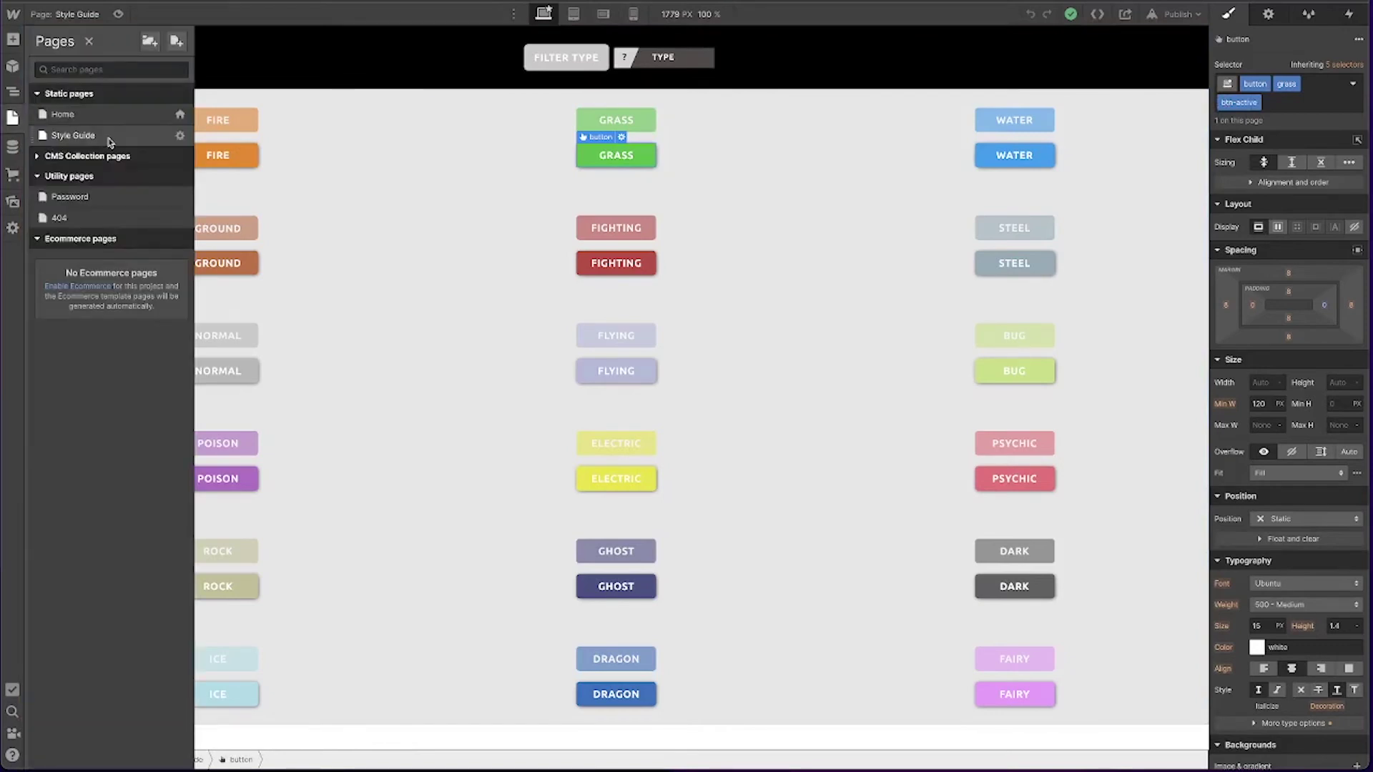
left_click(60, 115)
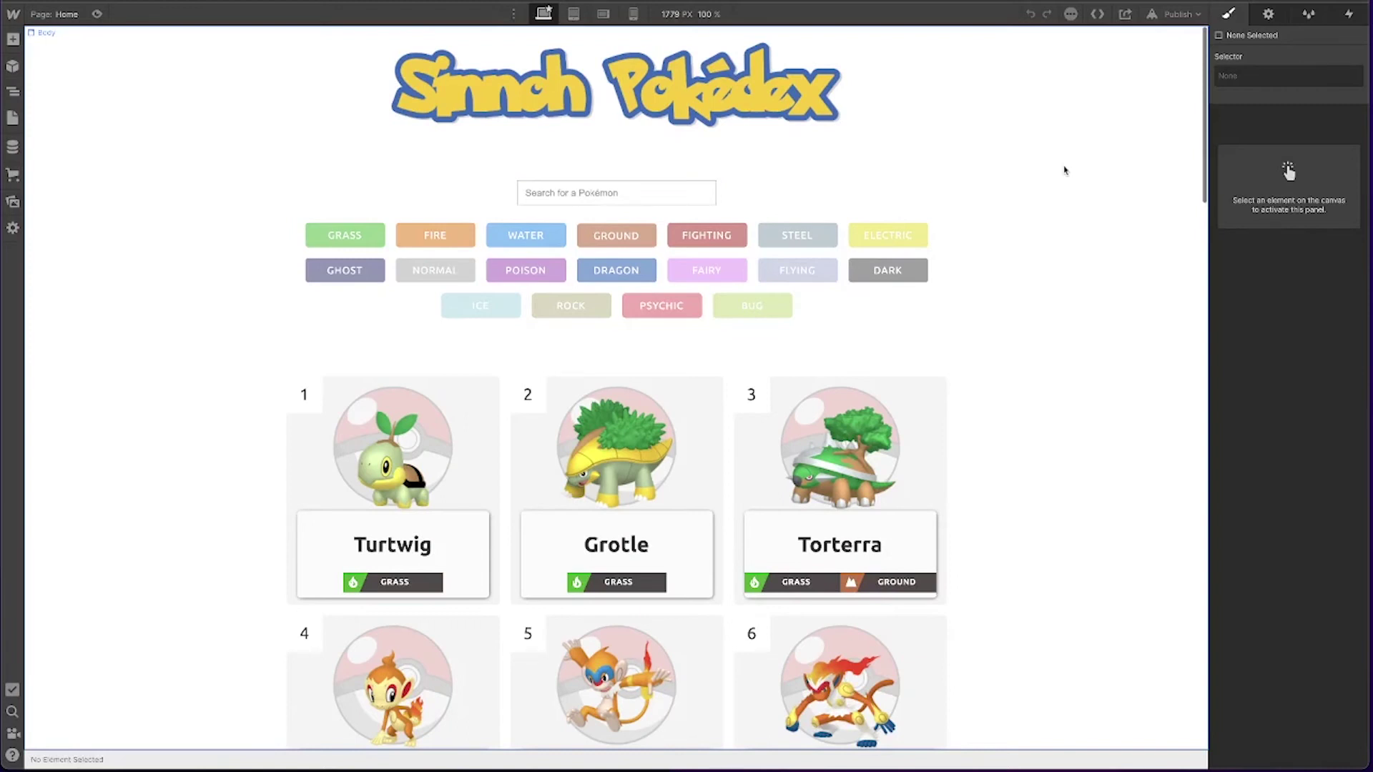
left_click(377, 237)
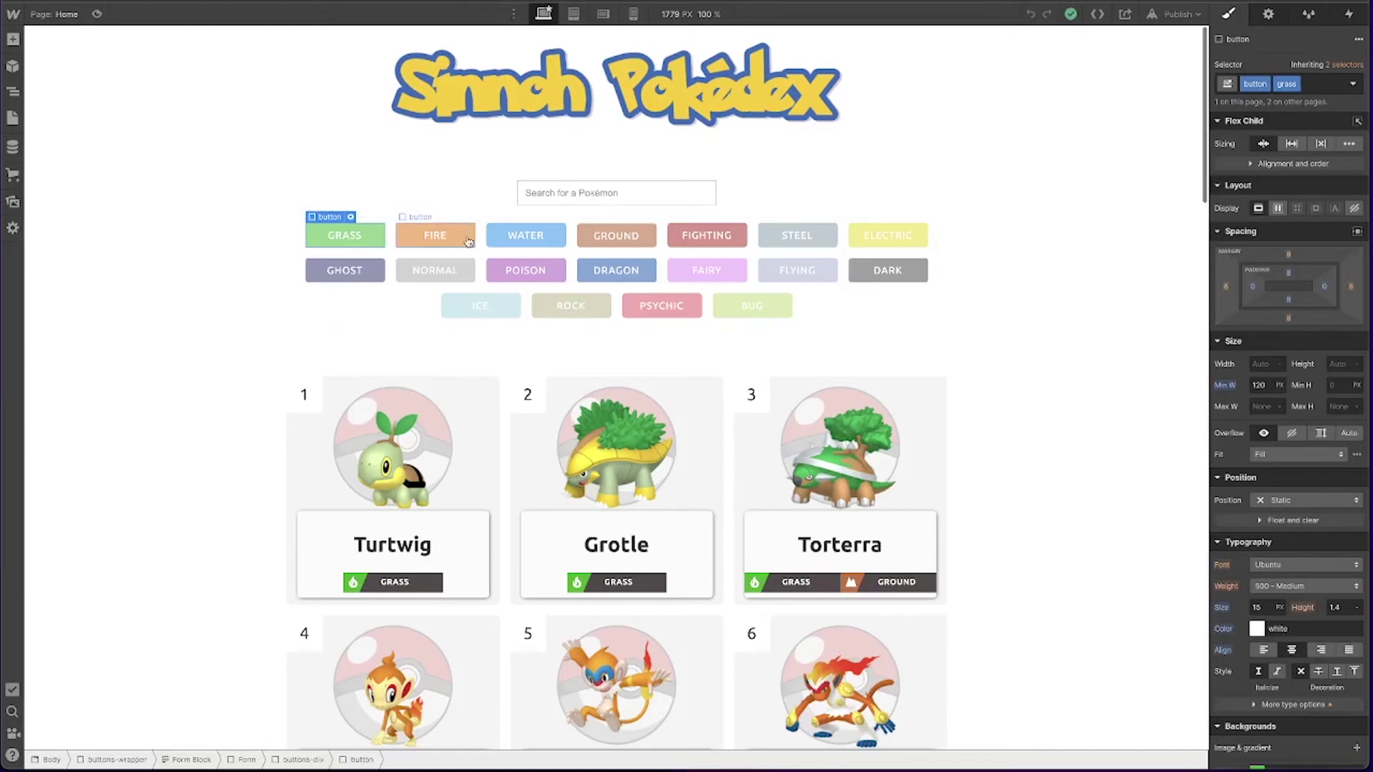
left_click(435, 236)
left_click(1266, 14)
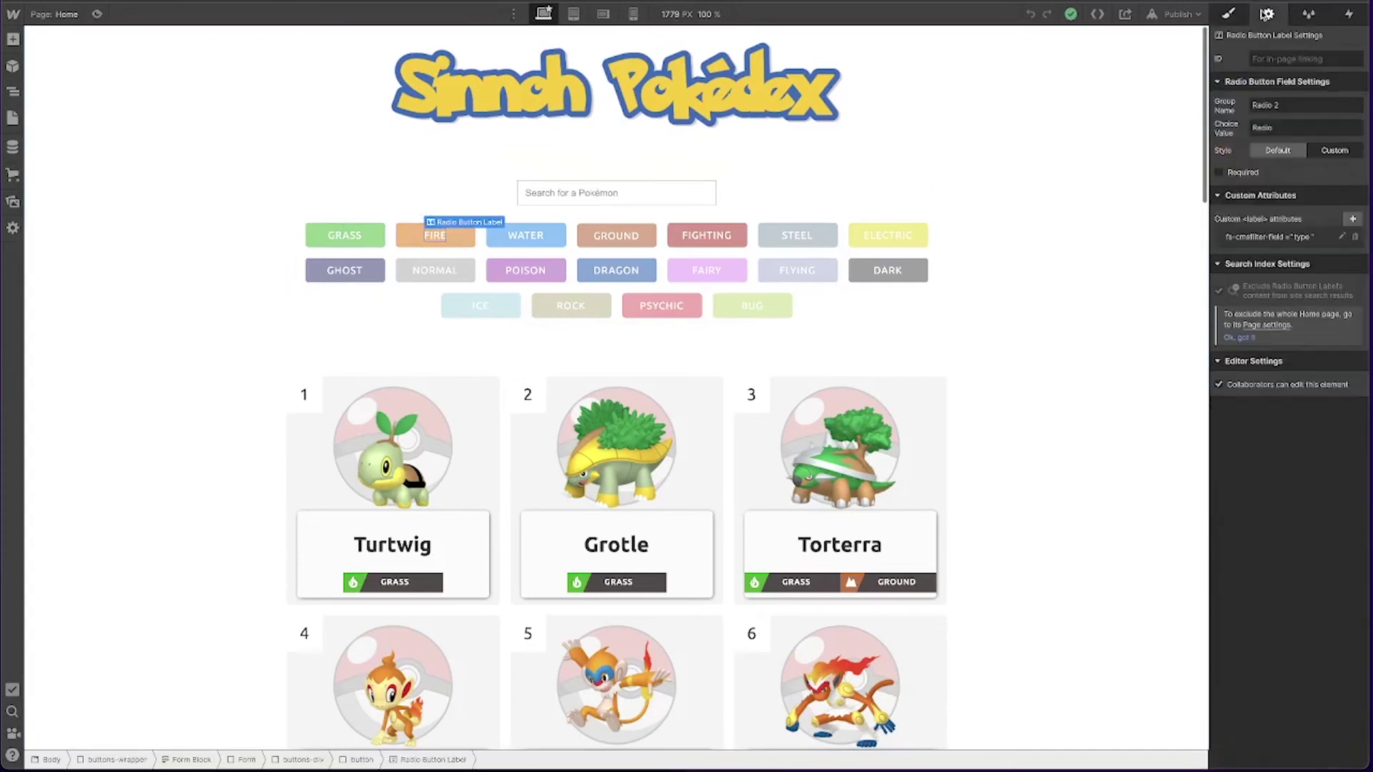
left_click(1352, 220)
key("ctrl+v")
key("Tab")
type("btn-a")
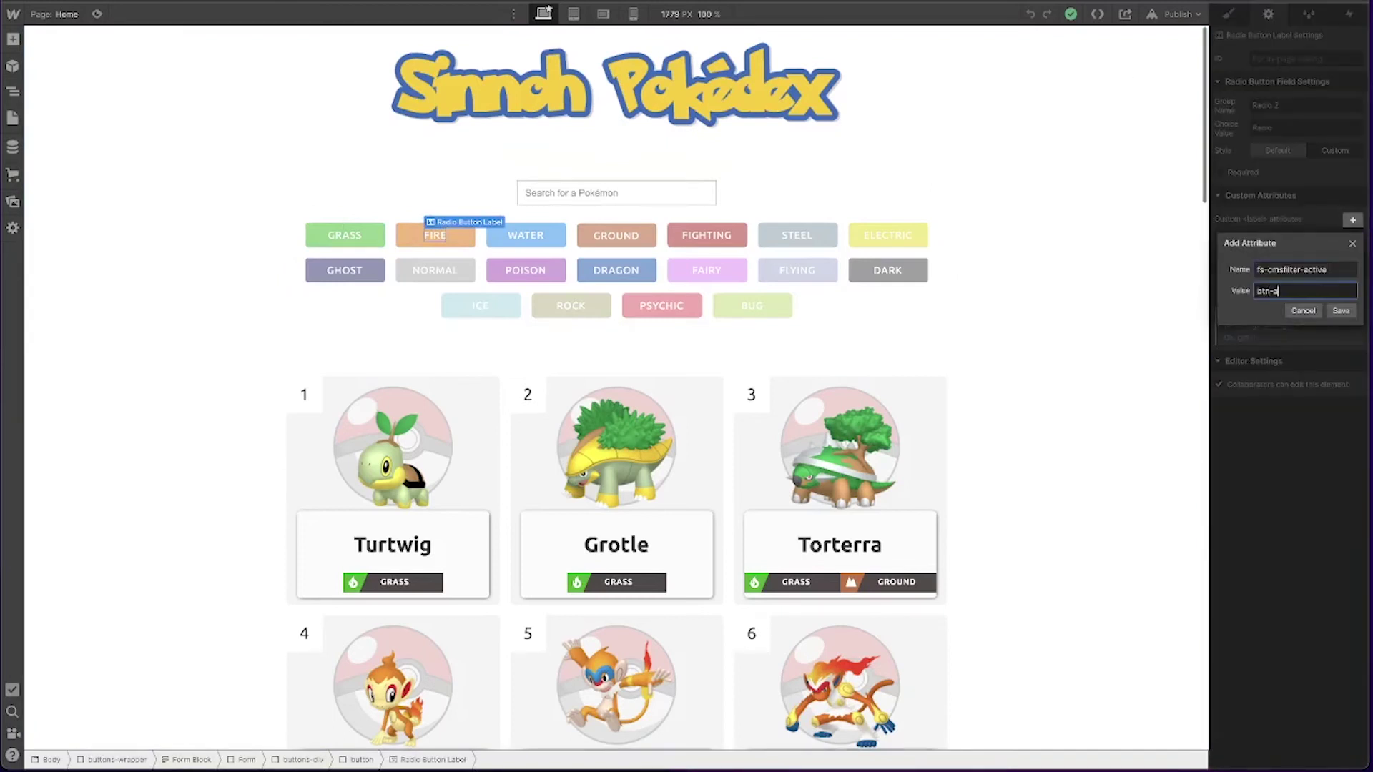
left_click(1340, 311)
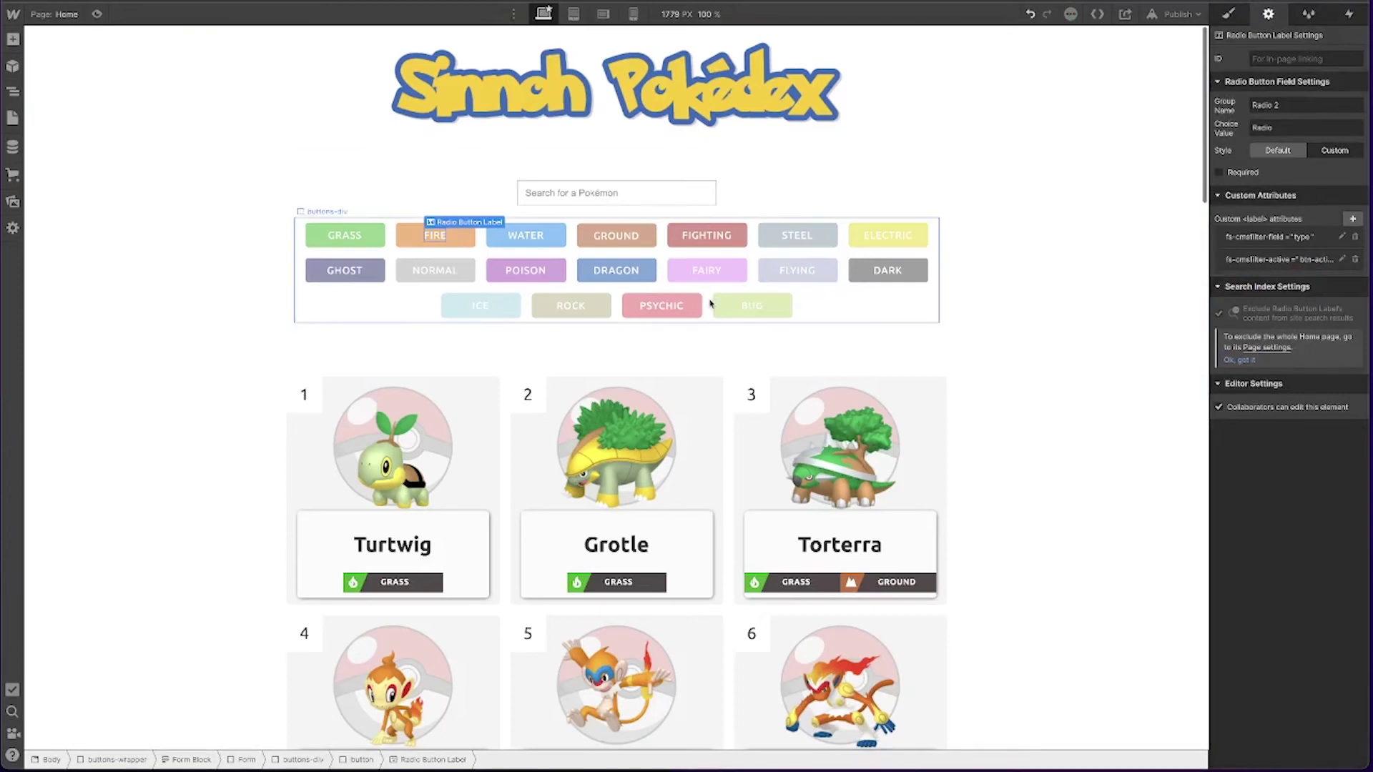
Step: Verify the WATER and FLYING labels' attributes, then publish the site
left_click(526, 235)
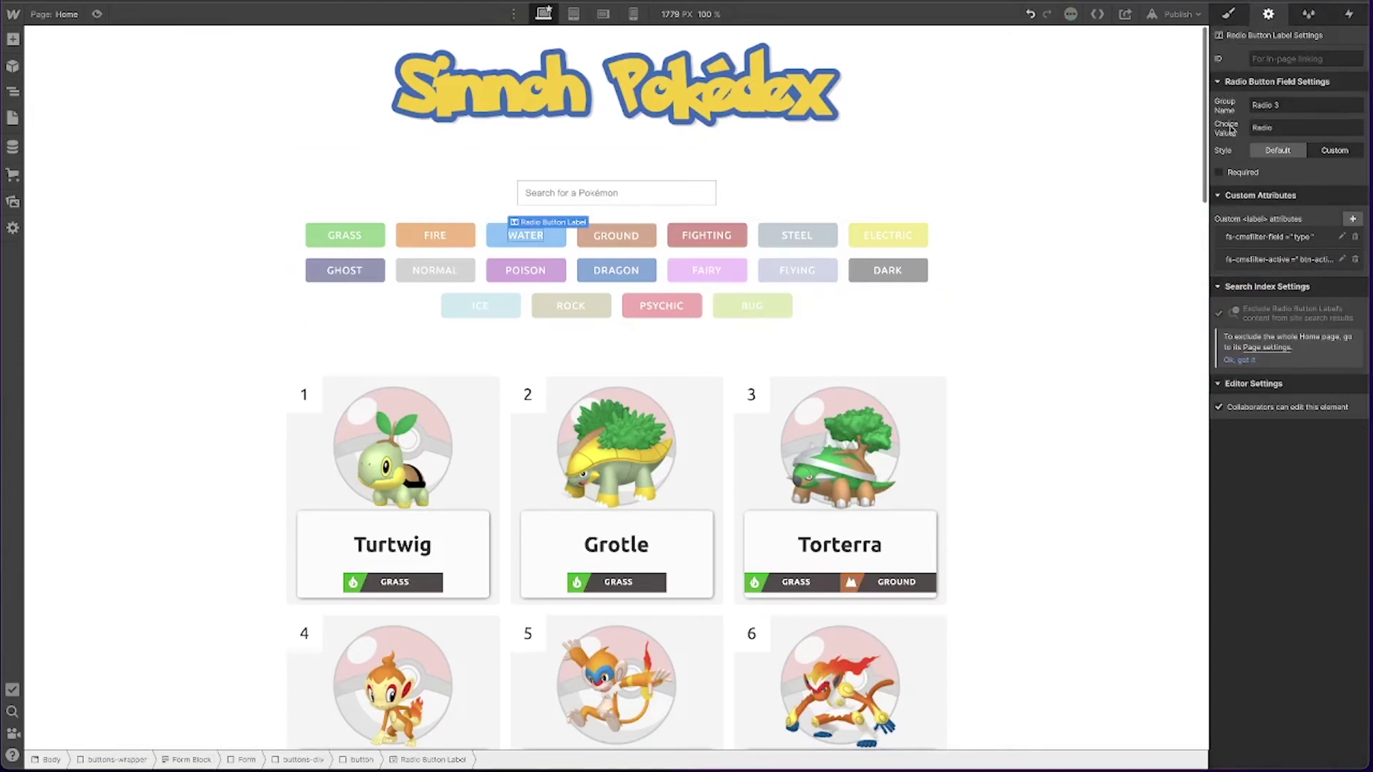
left_click(791, 275)
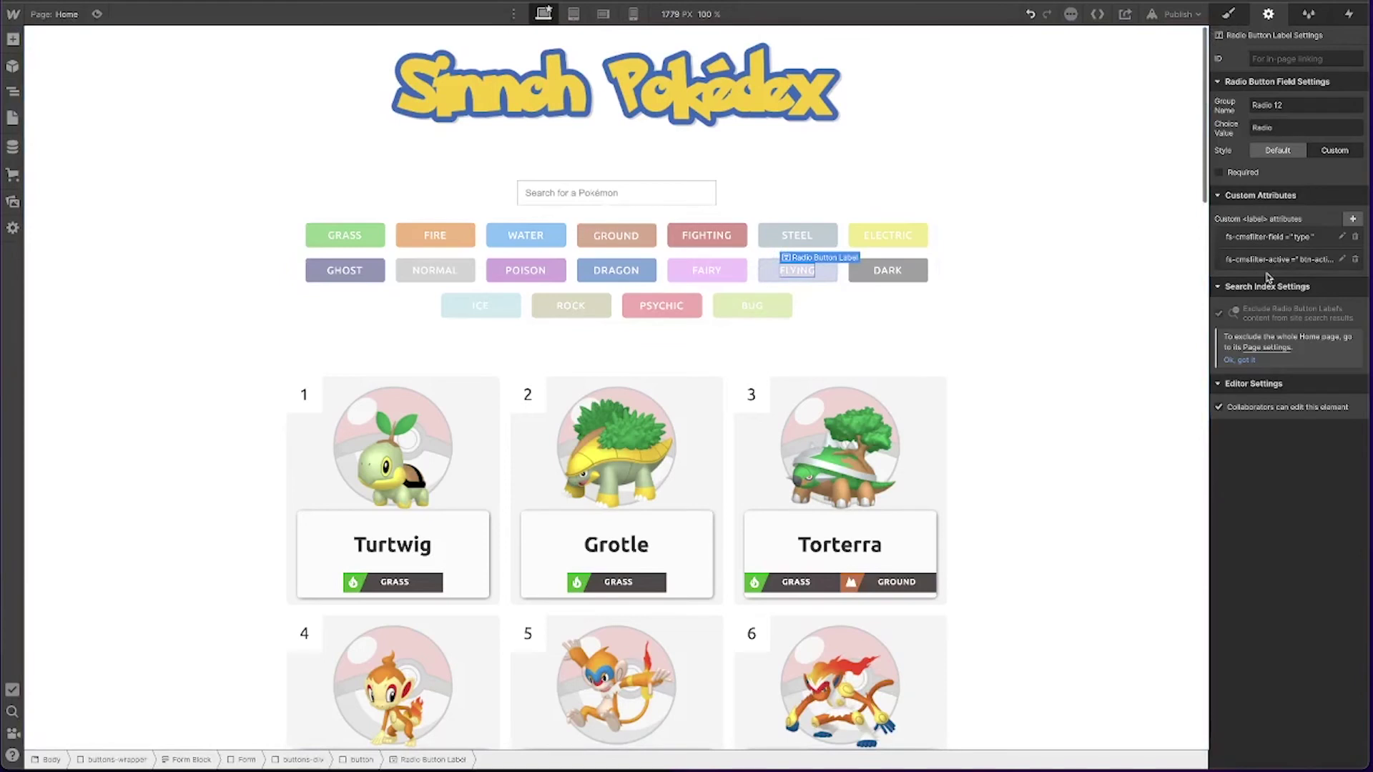
left_click(1173, 13)
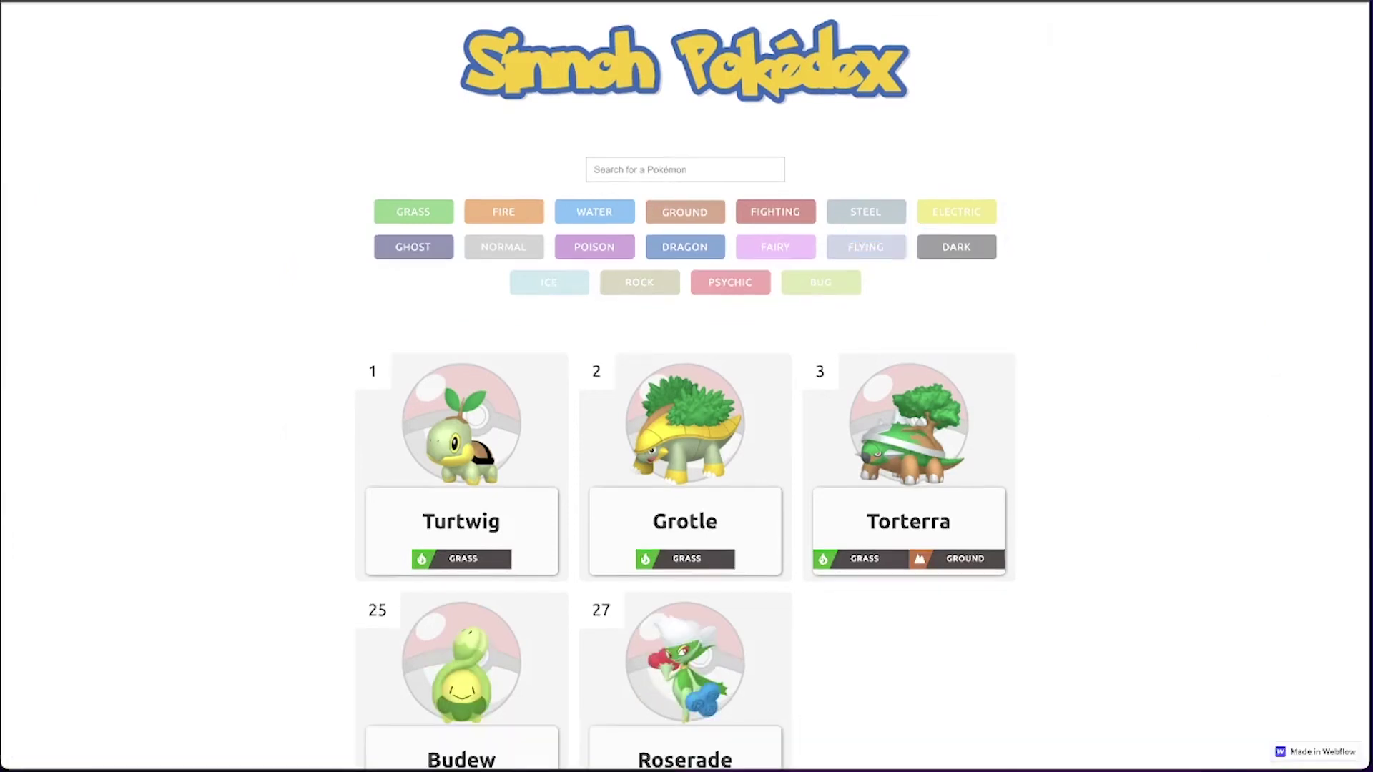
Step: On the live site, try the FIRE, WATER, GRASS, POISON, DRAGON, FAIRY, PSYCHIC and FLYING filters, ending on DRAGON
left_click(504, 214)
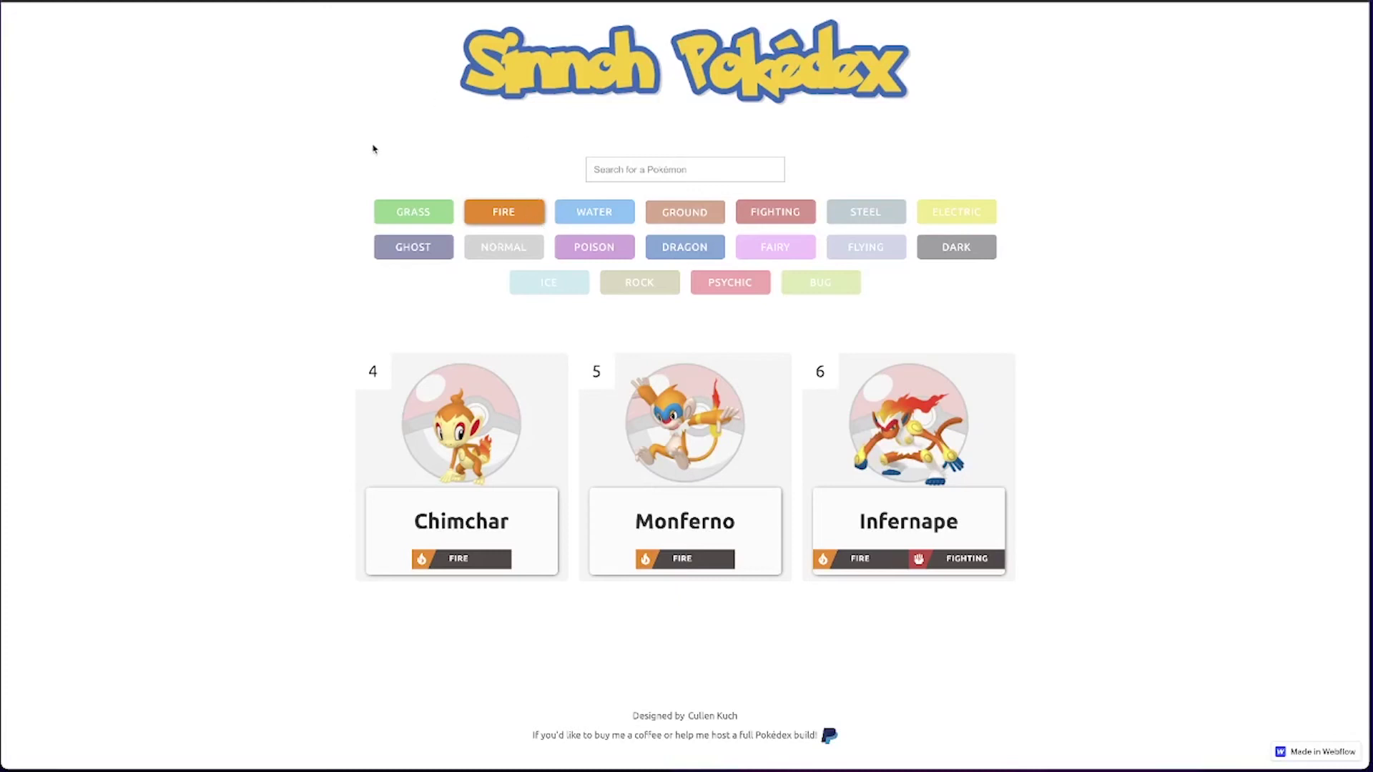
left_click(594, 212)
left_click(414, 211)
left_click(595, 247)
left_click(685, 248)
left_click(775, 247)
left_click(730, 283)
left_click(865, 247)
left_click(790, 255)
left_click(573, 244)
left_click(685, 249)
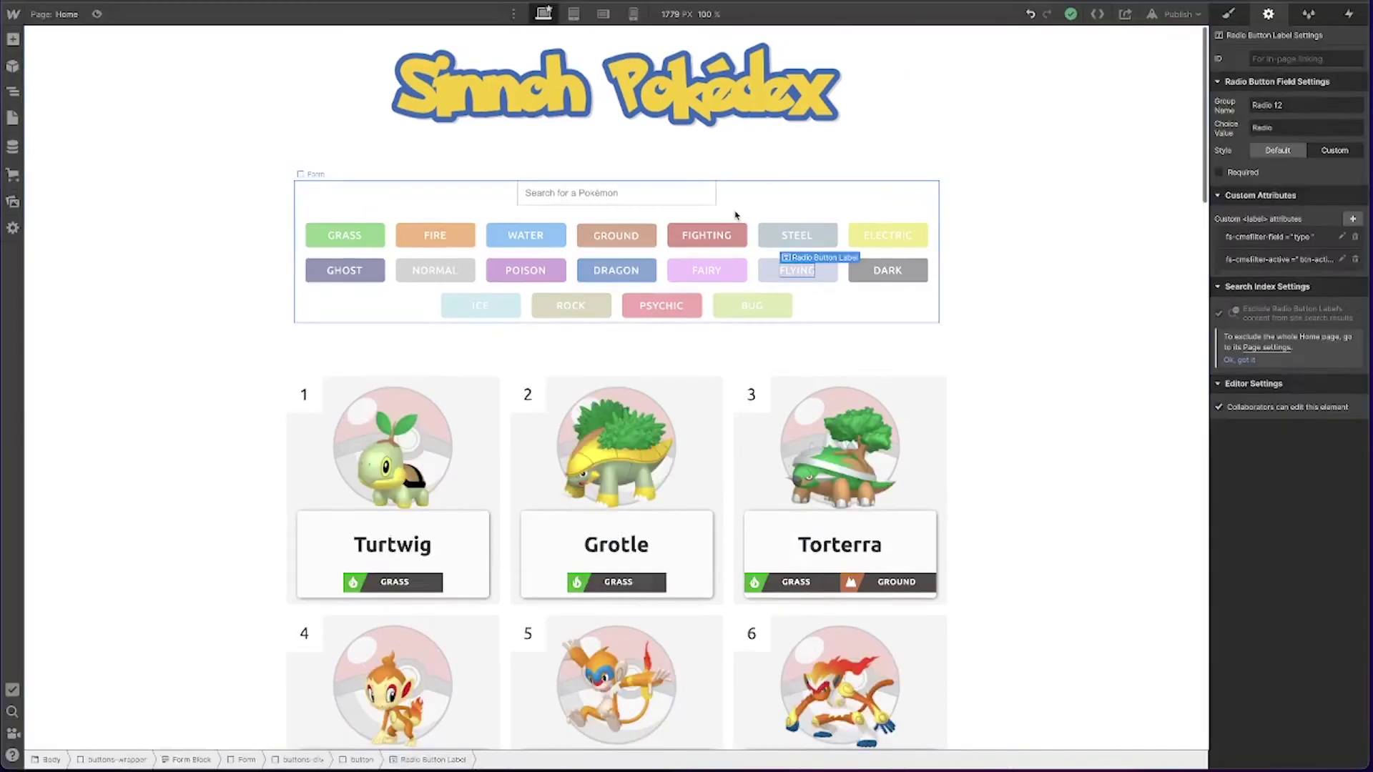
Step: Add a Reset Type text link to the filter form and review its and the form's settings
key("super+e")
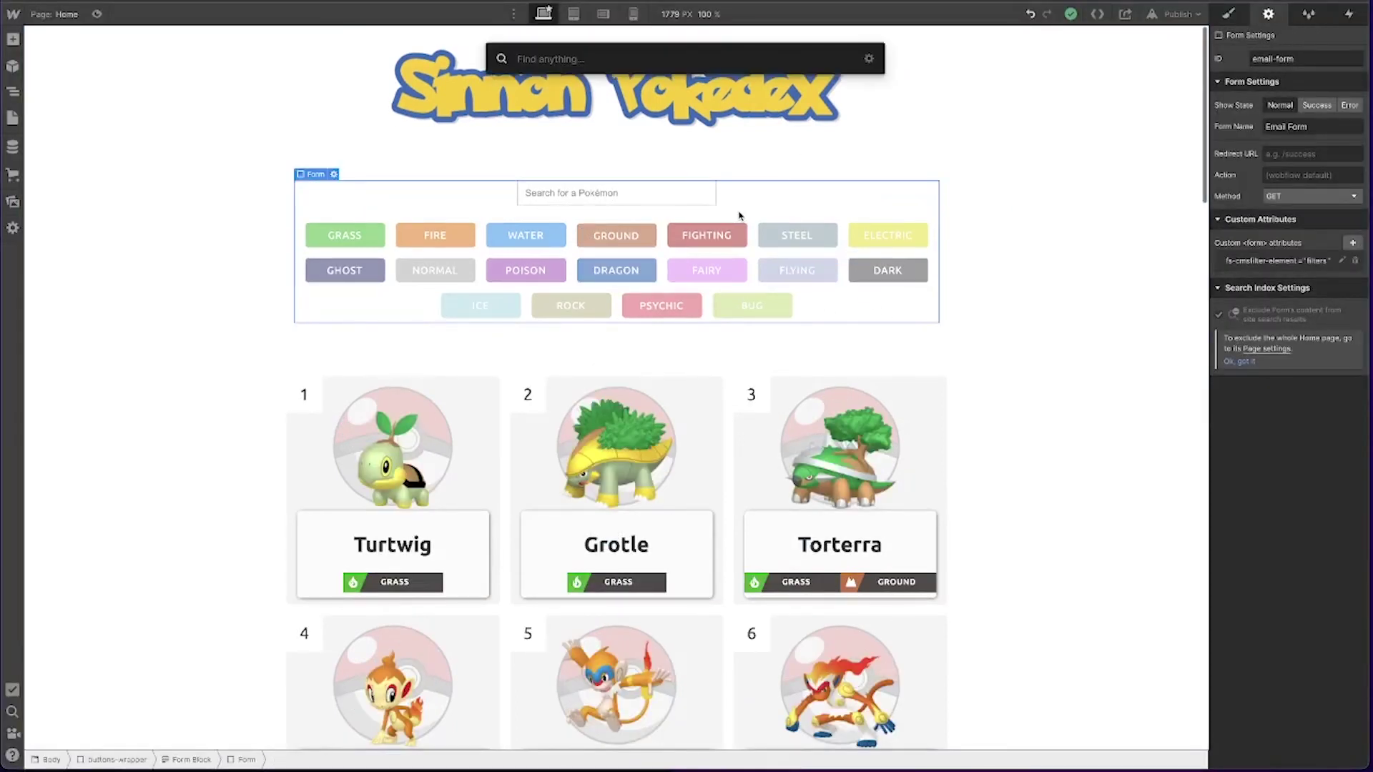
type("te")
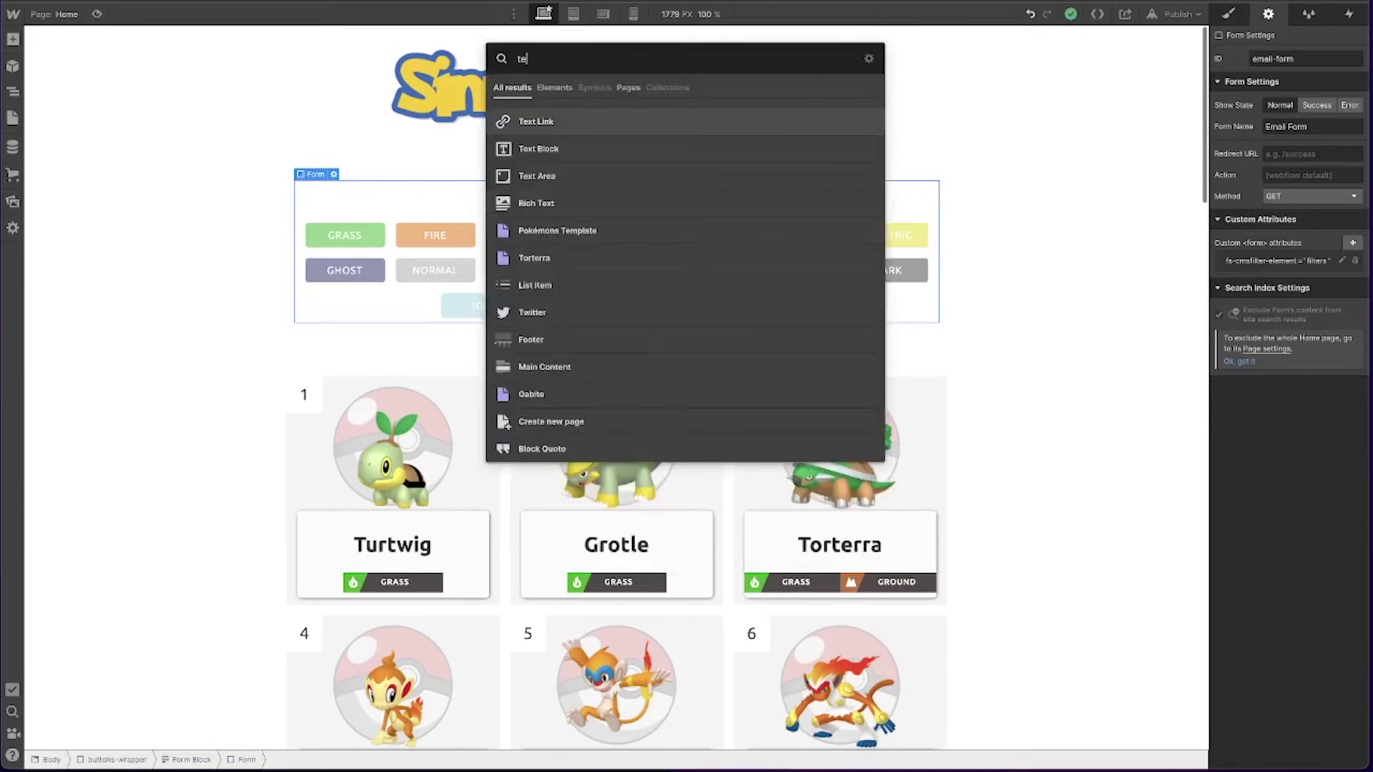
key("Return")
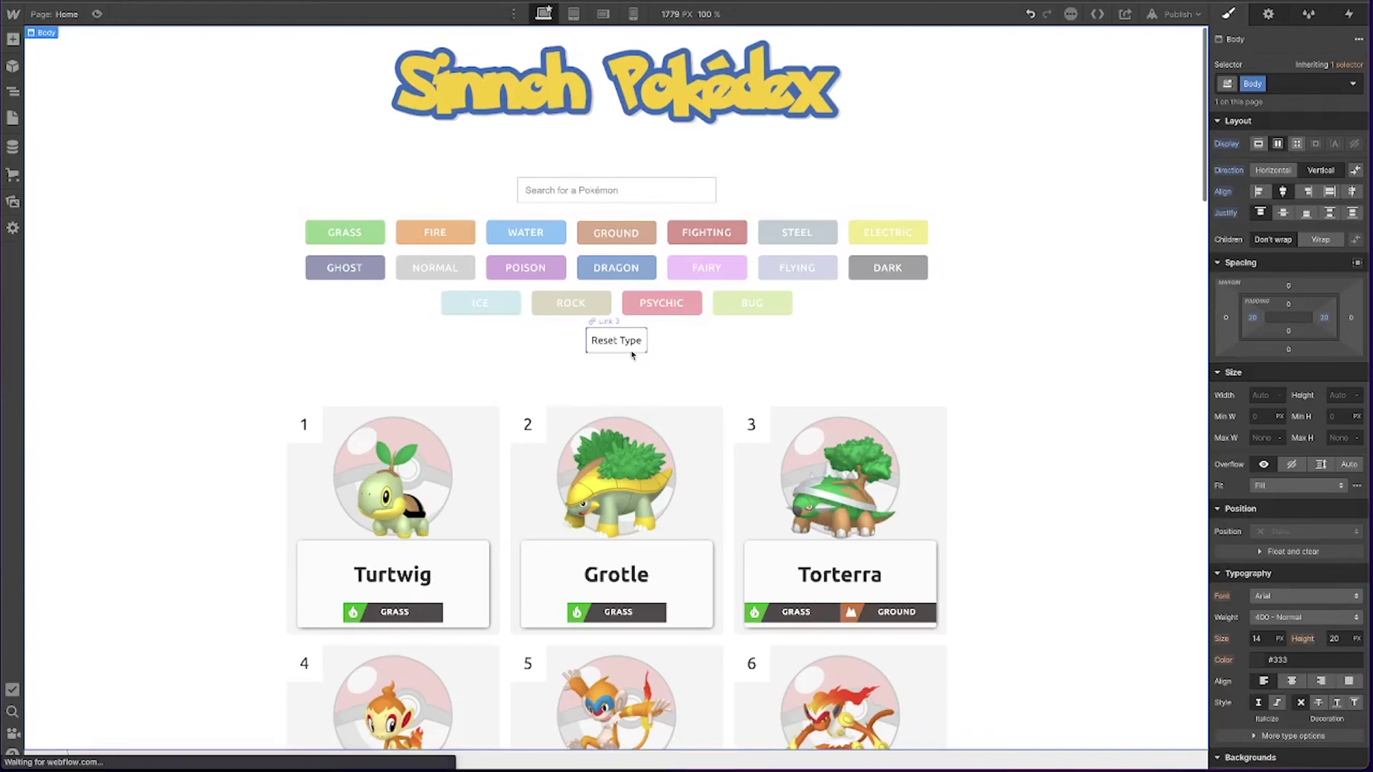
left_click(659, 347)
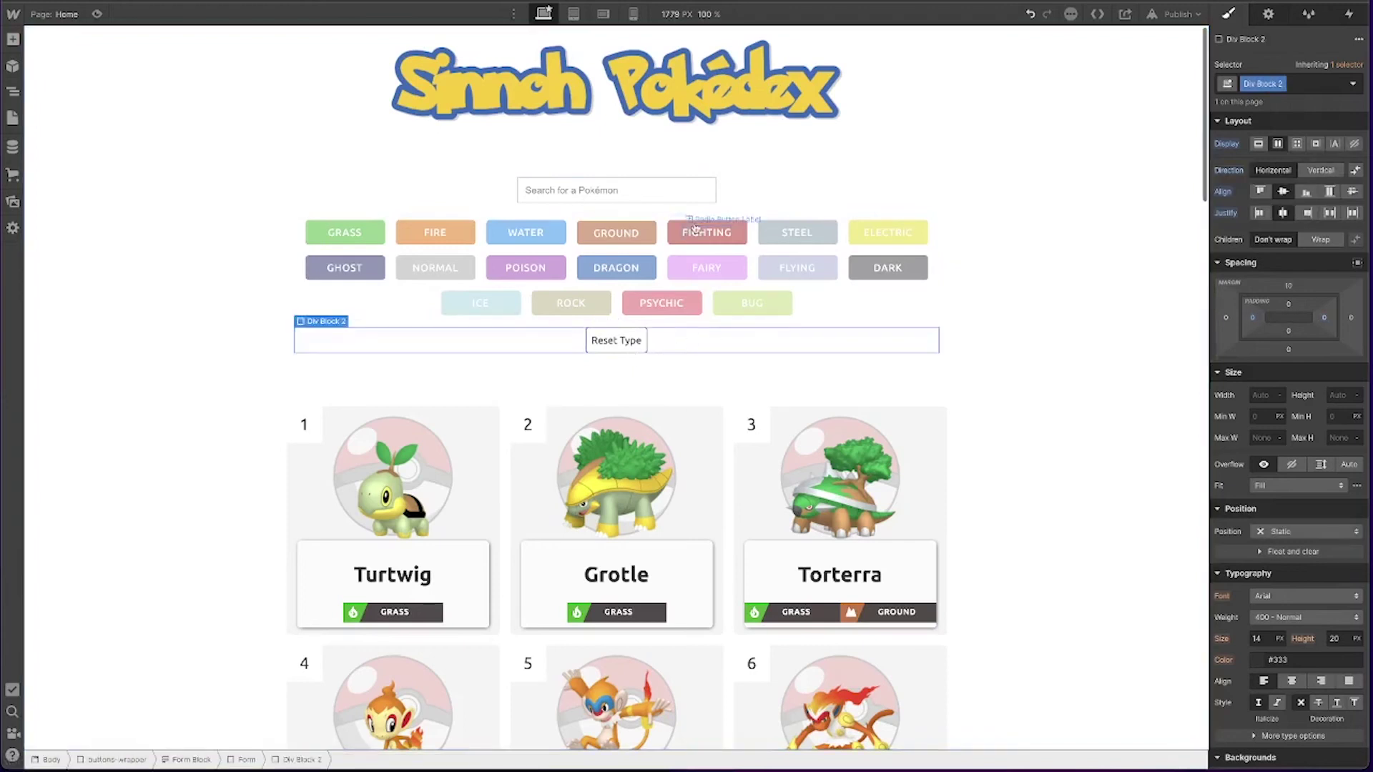
left_click(632, 349)
key("d")
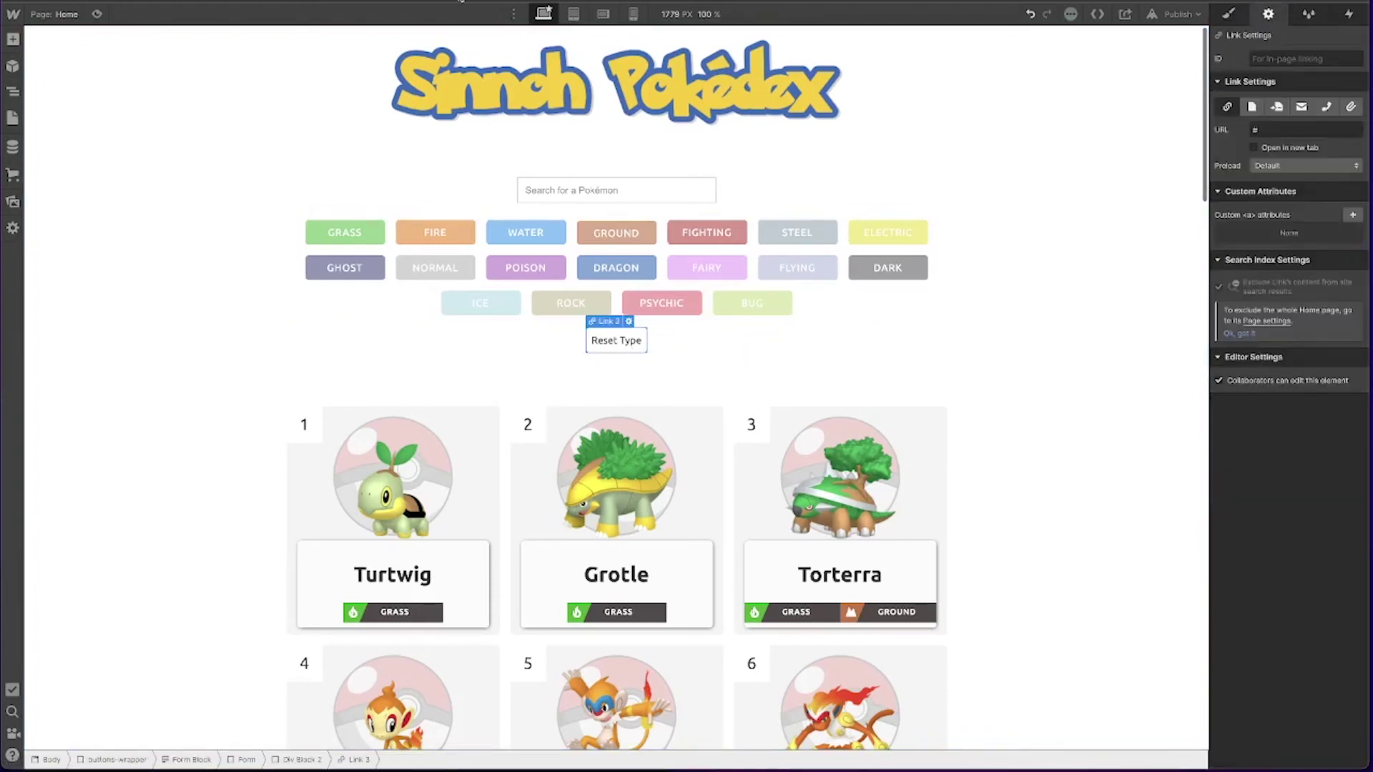
left_click(908, 329)
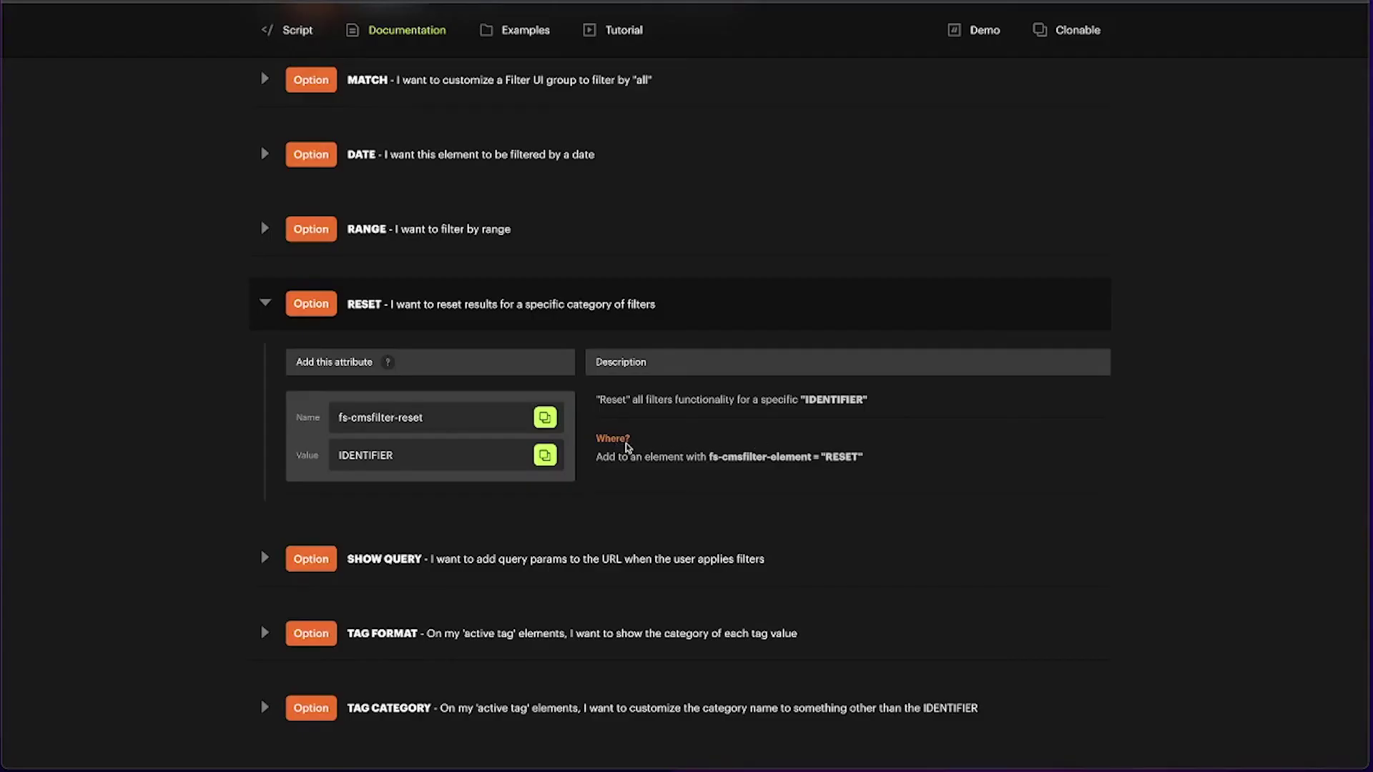
Step: Give the Reset Type link the custom attribute fs-cmsfilter-element = reset
left_click_drag(710, 457, 815, 457)
key("ctrl+c")
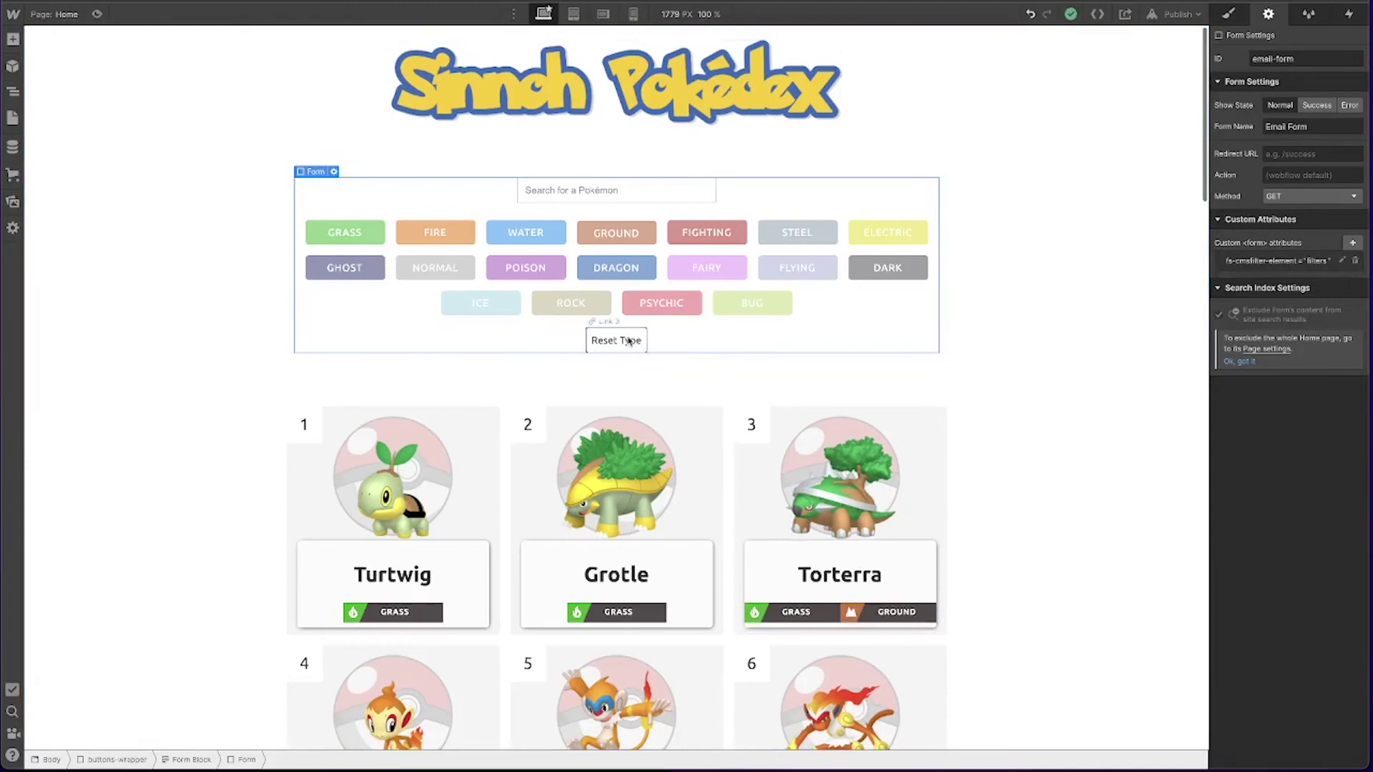
left_click(629, 341)
left_click(1352, 215)
key("ctrl+v")
left_click(1296, 286)
type("re")
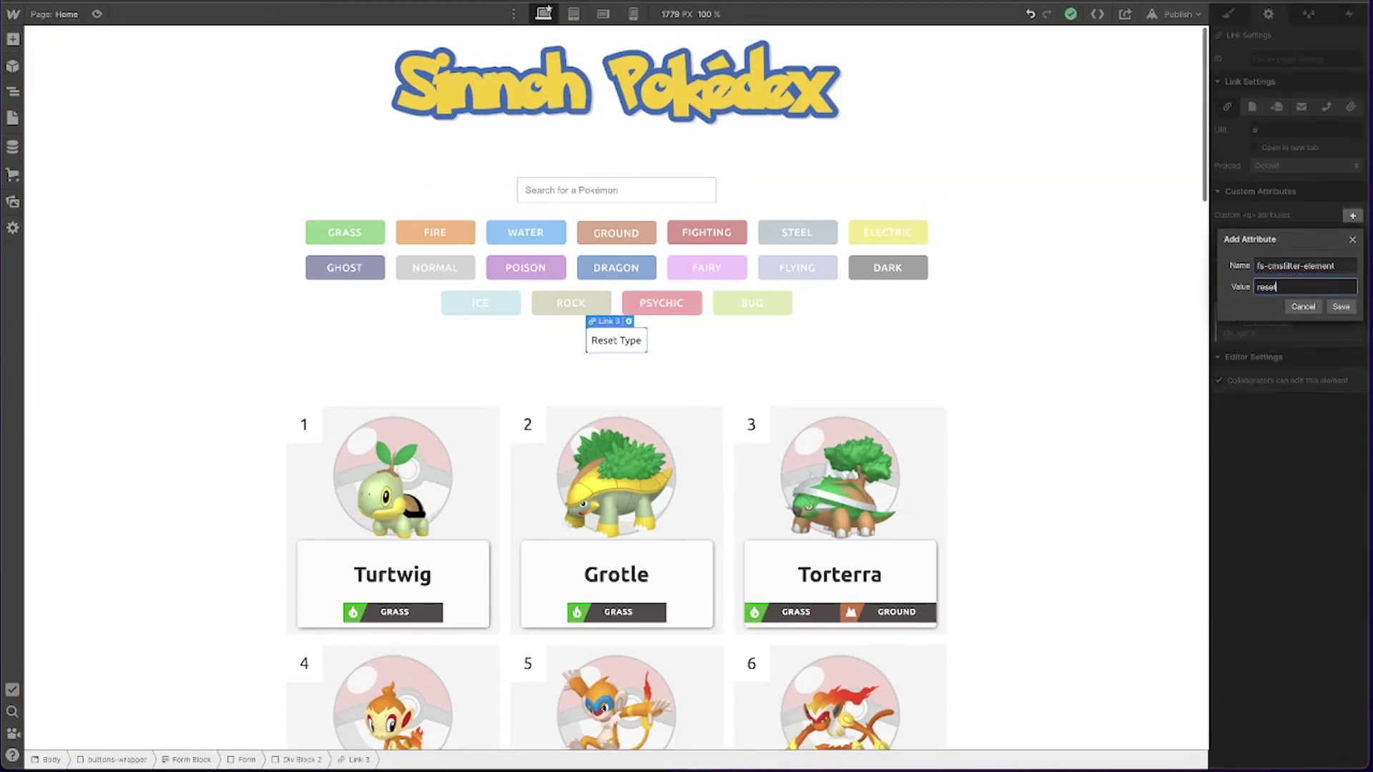
left_click(1339, 309)
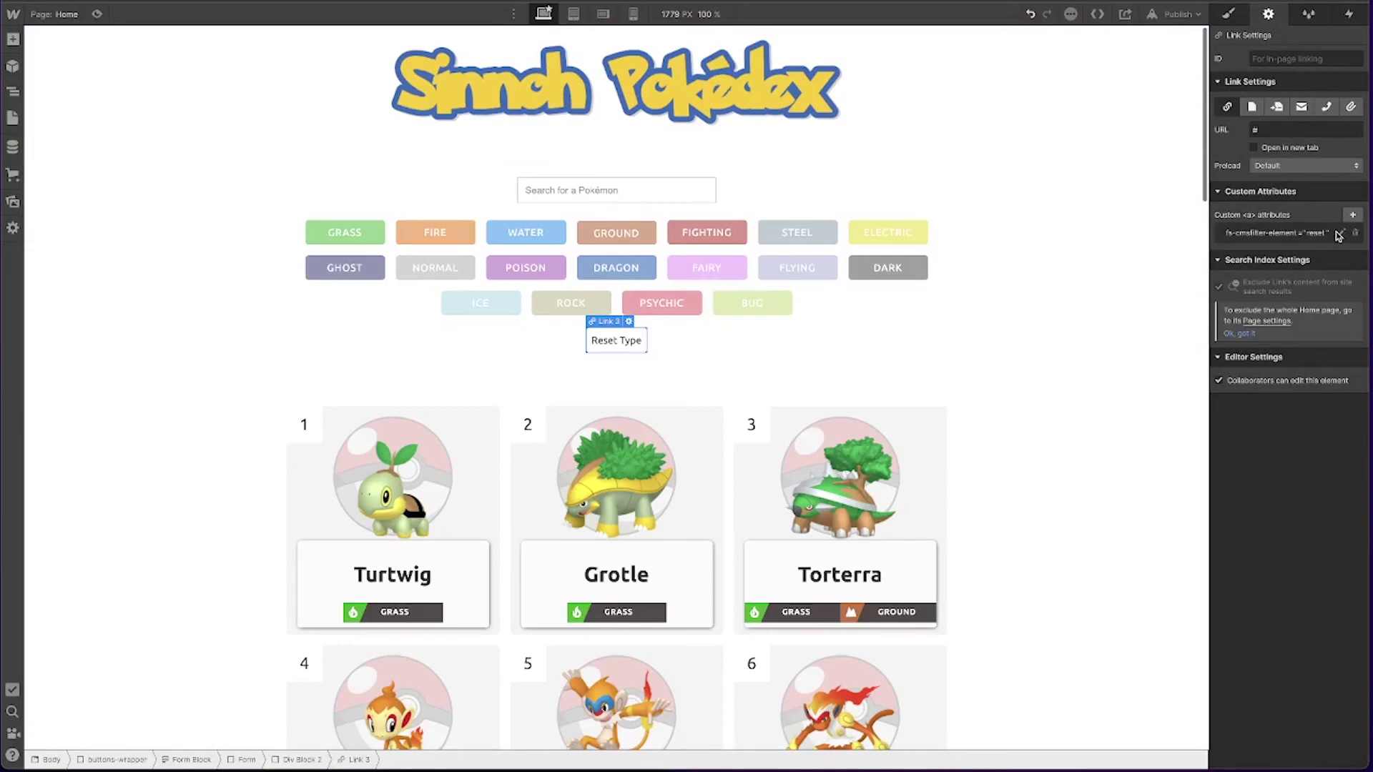
Step: Add fs-cmsfilter-reset = type to the link, then compare with the ICE filter's attributes
left_click(1352, 215)
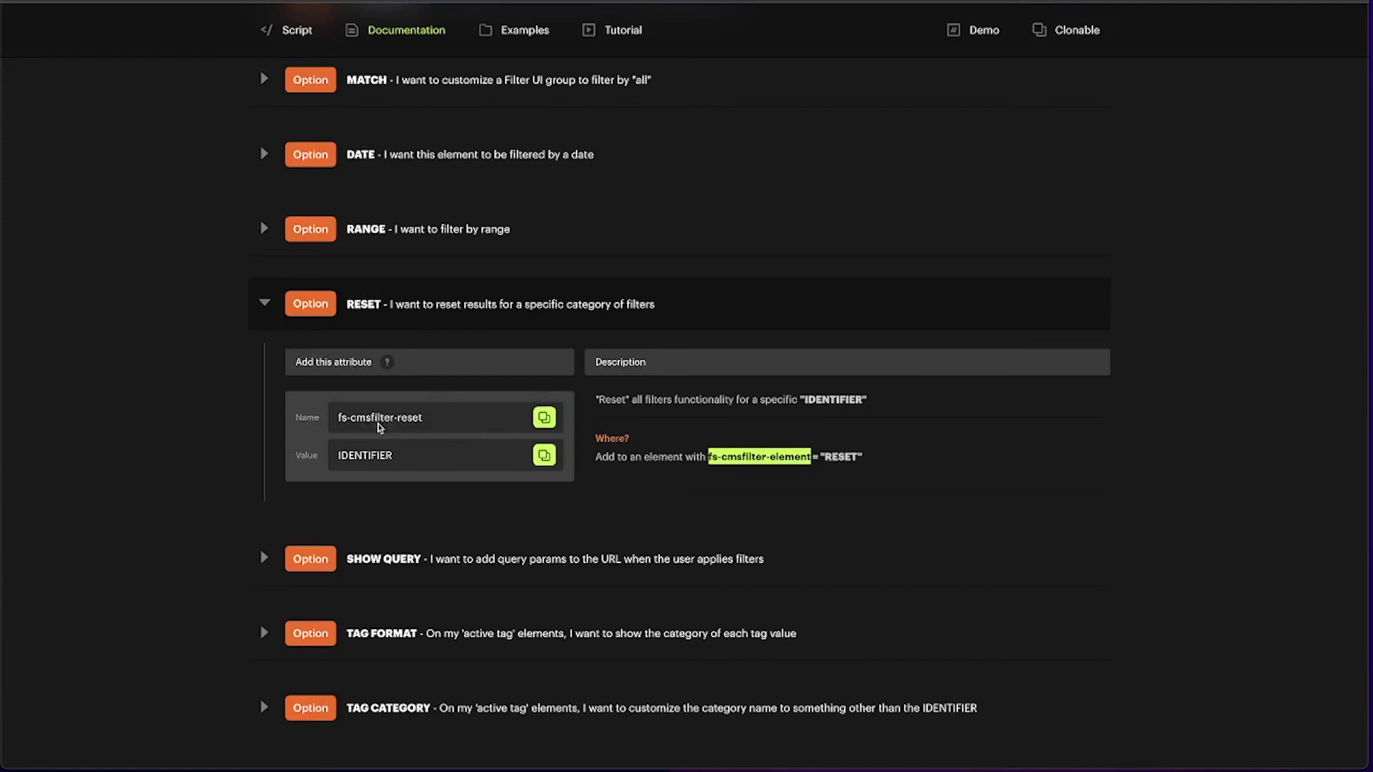
left_click(542, 418)
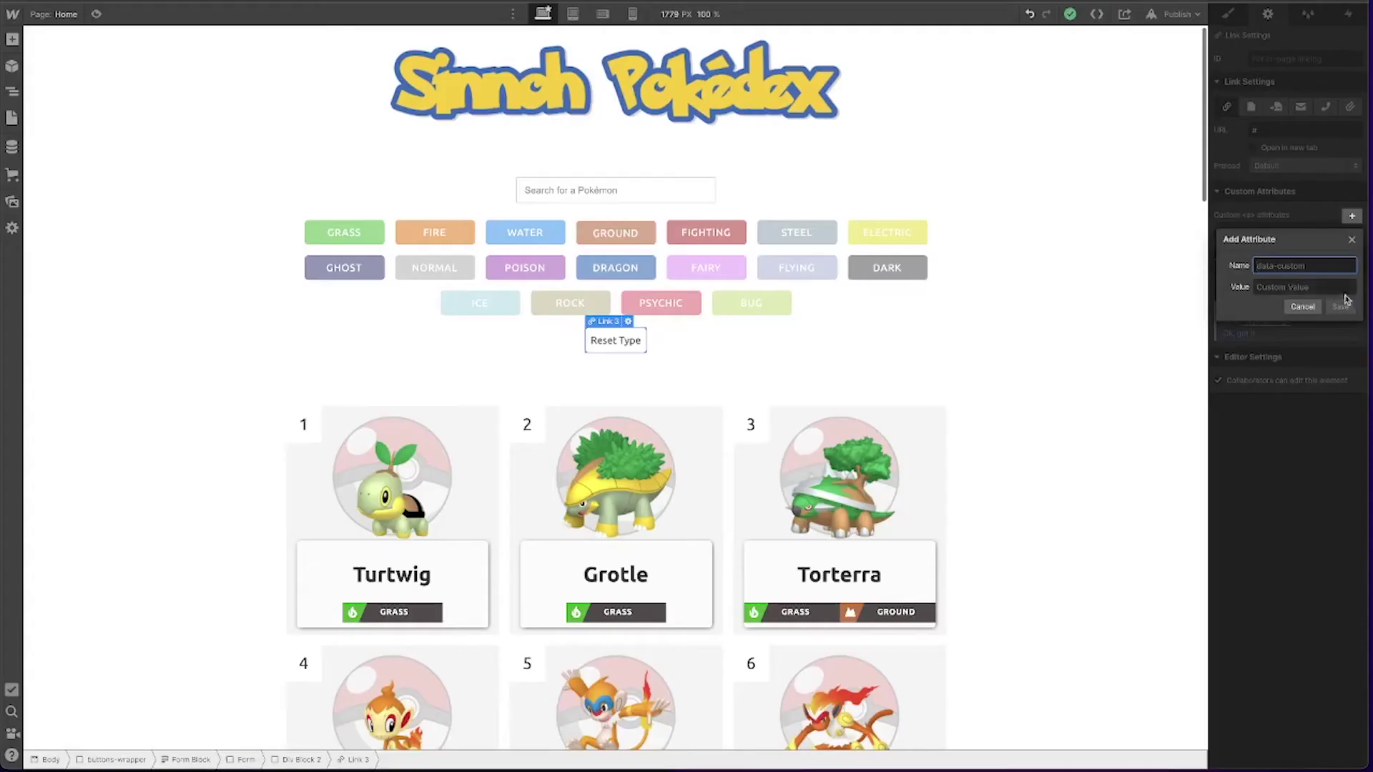
type("pe")
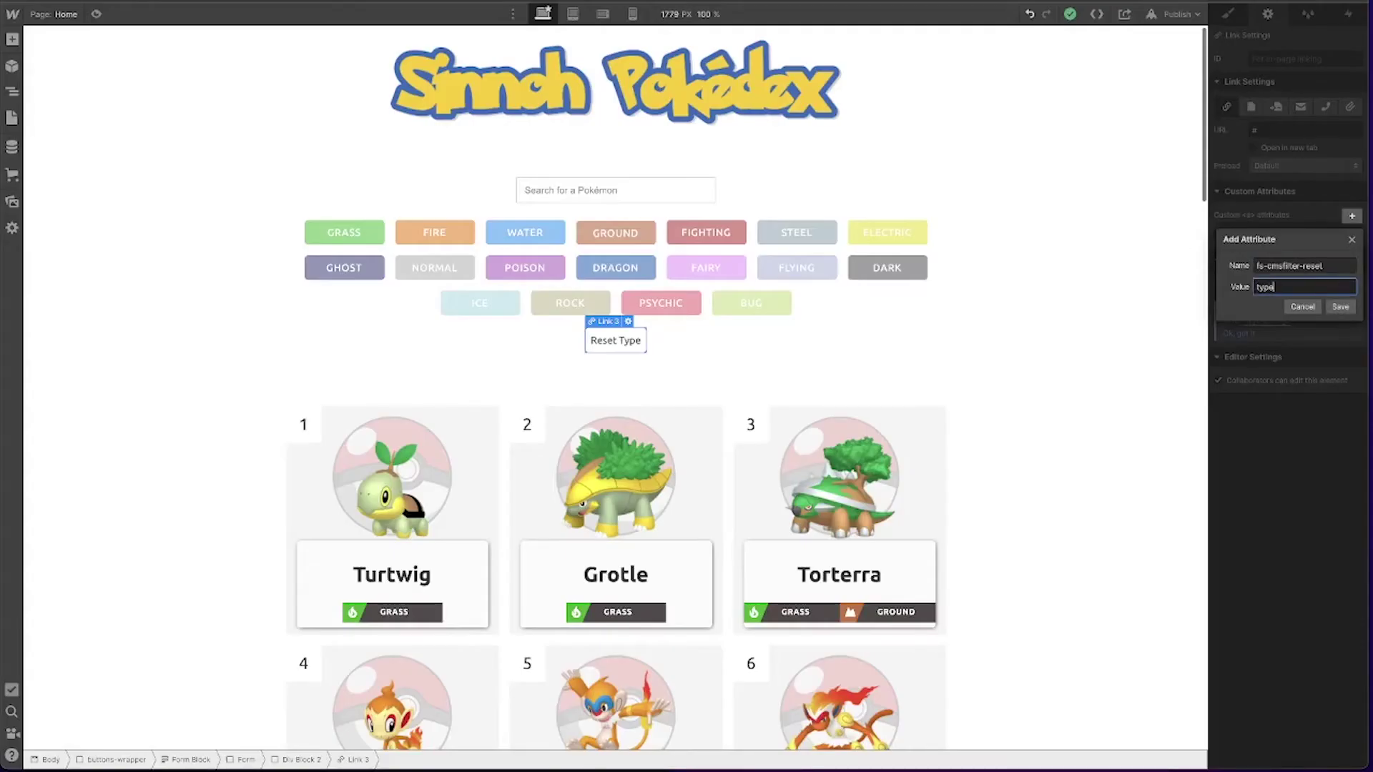
left_click(1340, 306)
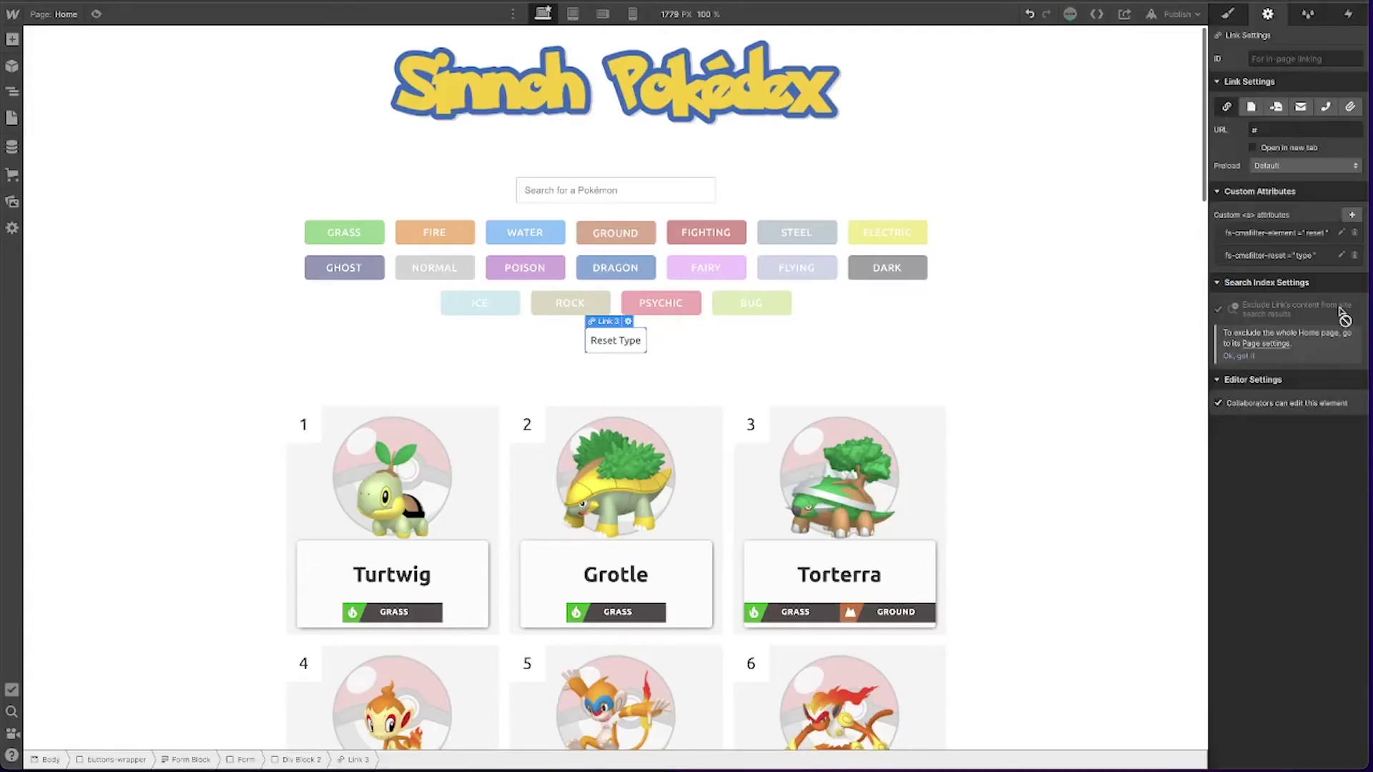
left_click(484, 305)
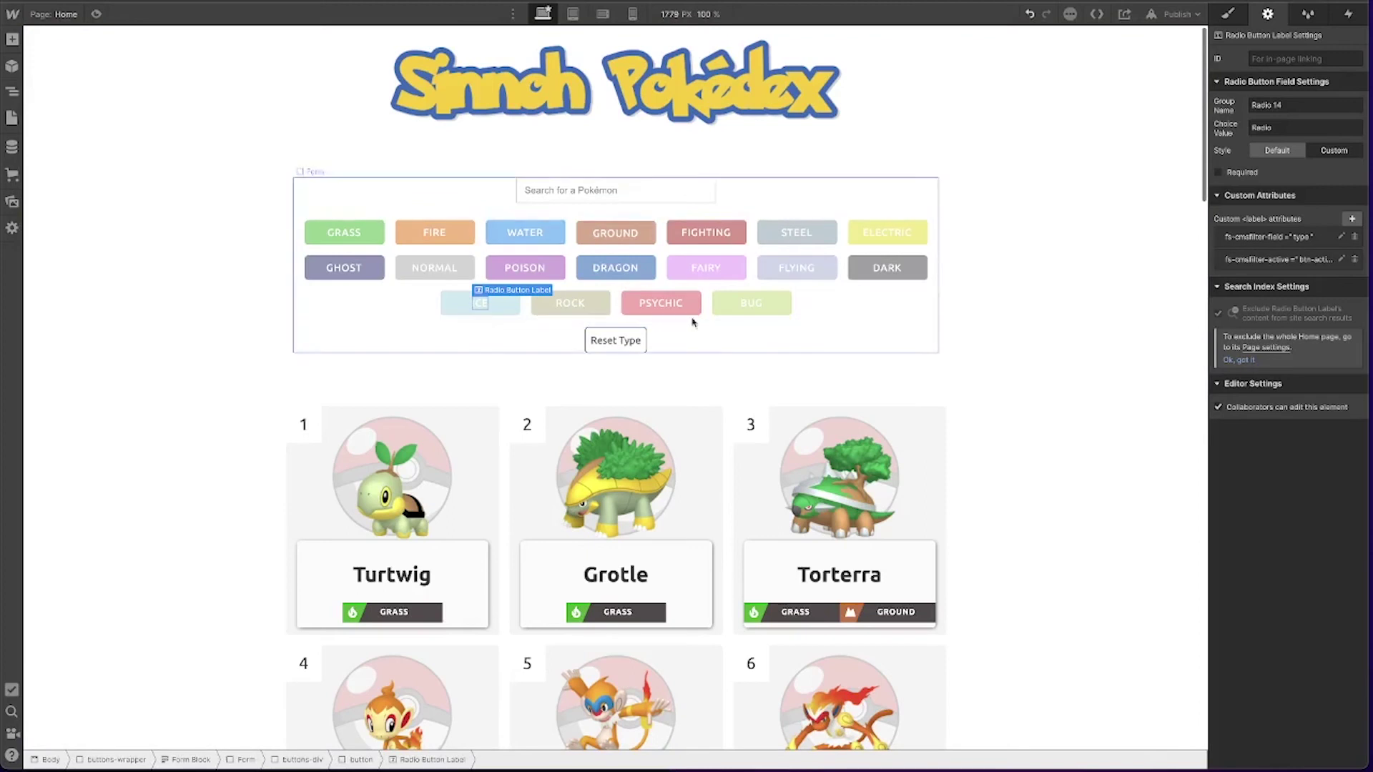
left_click(623, 352)
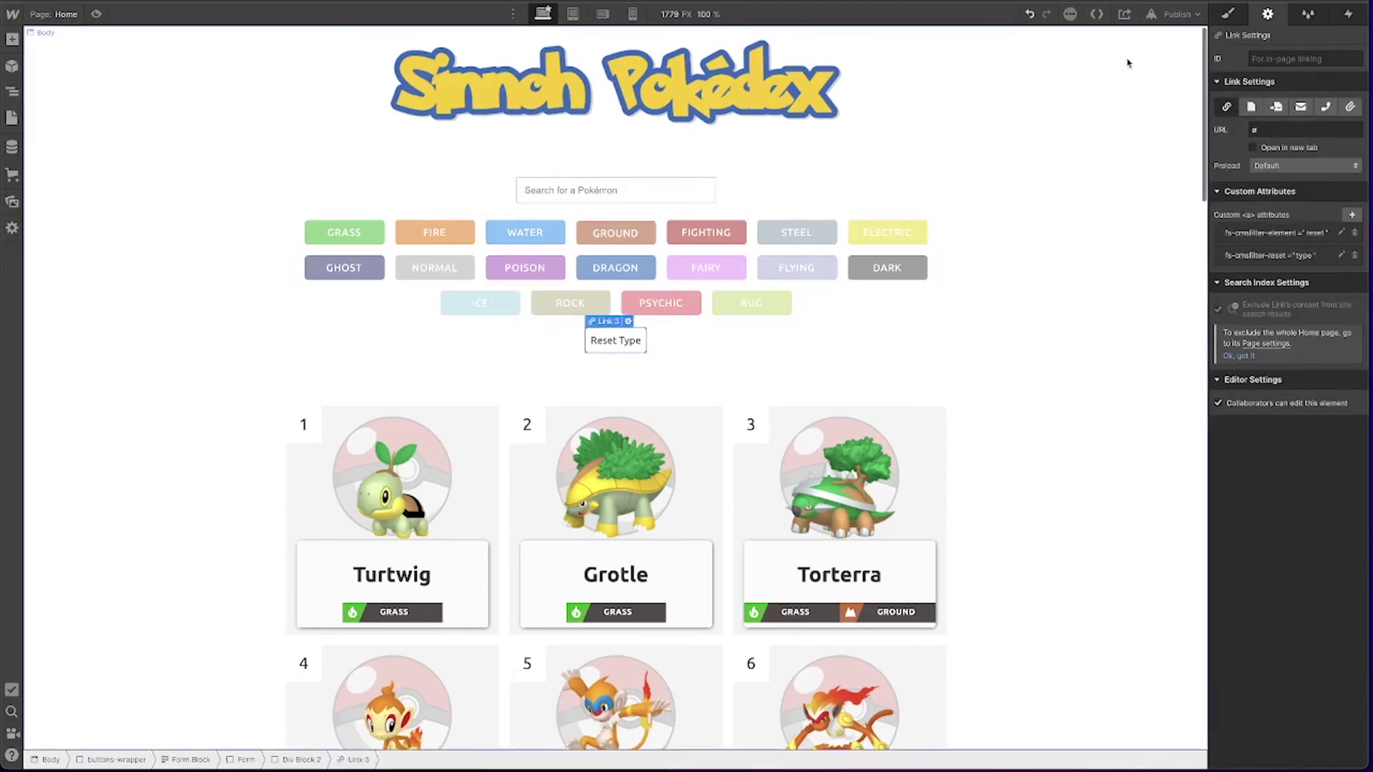
Step: Publish and test the GRASS, POISON and GROUND filters, a 'pip' search, and Reset Type
left_click(1177, 14)
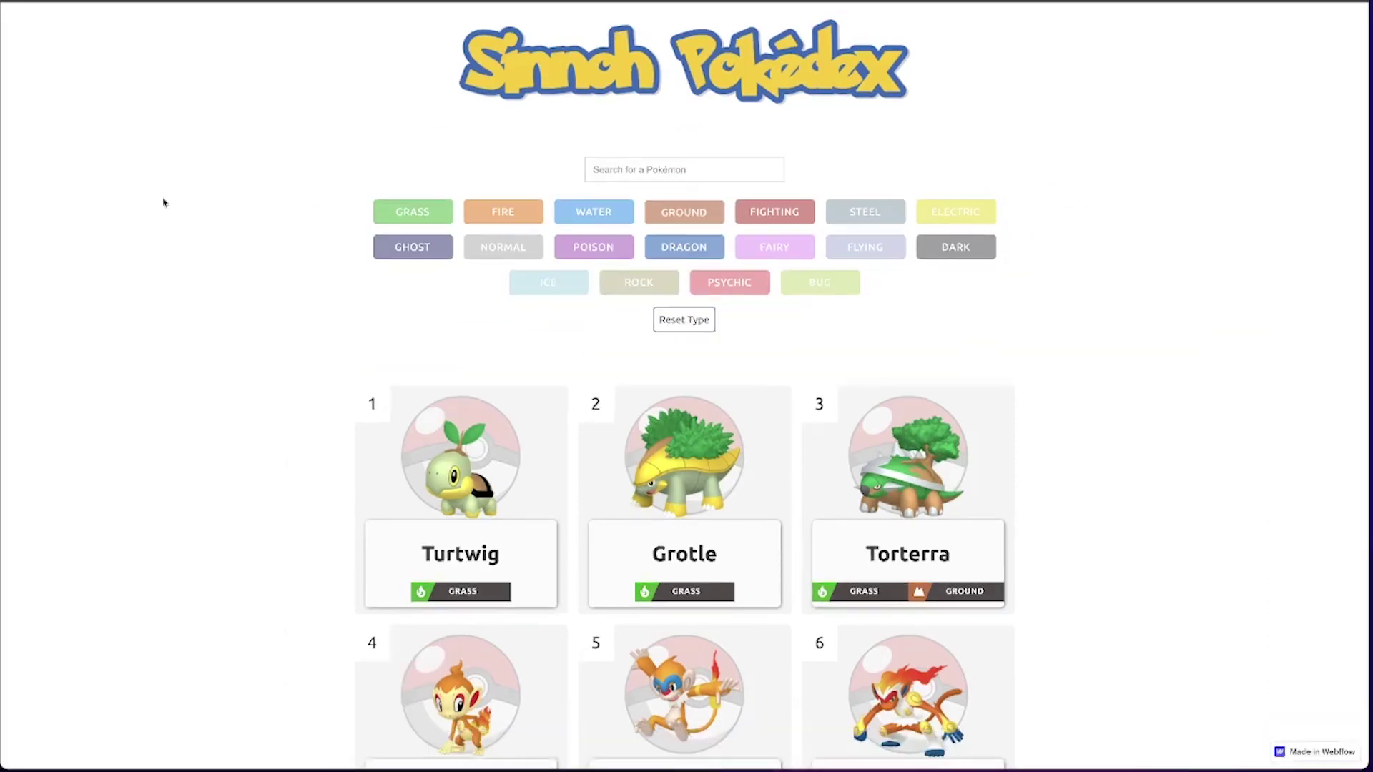
scroll(190, 256, "down", 1)
left_click(393, 175)
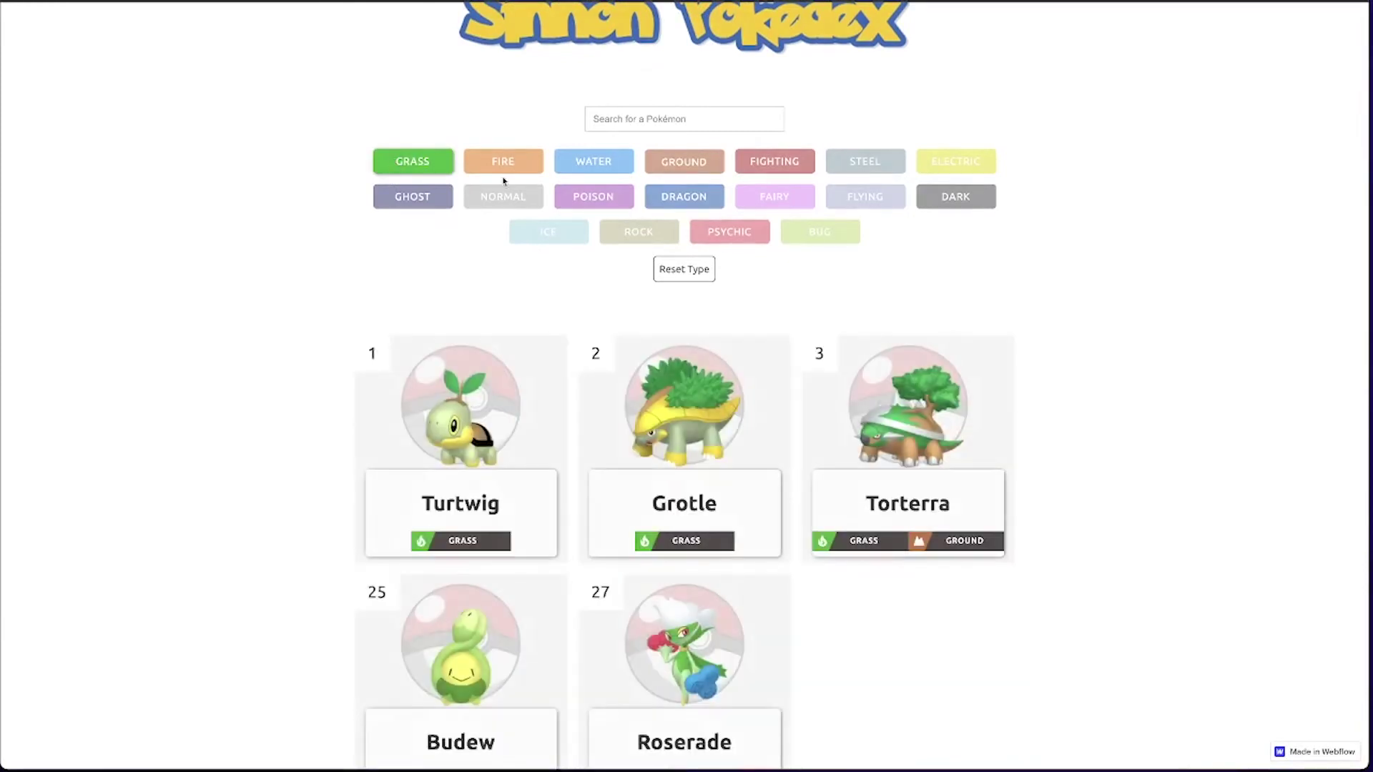
scroll(644, 252, "down", 1)
left_click(600, 188)
left_click(679, 181)
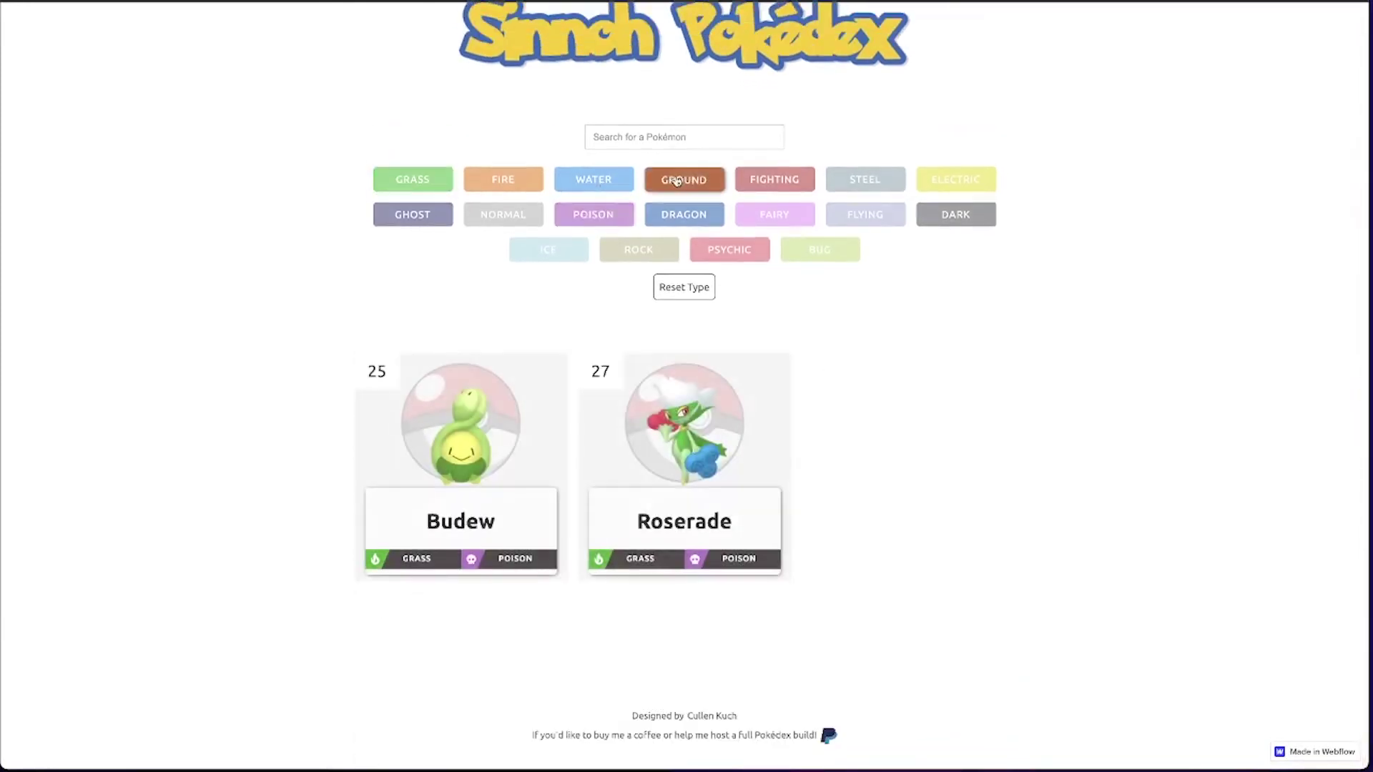
left_click(695, 138)
type("pip")
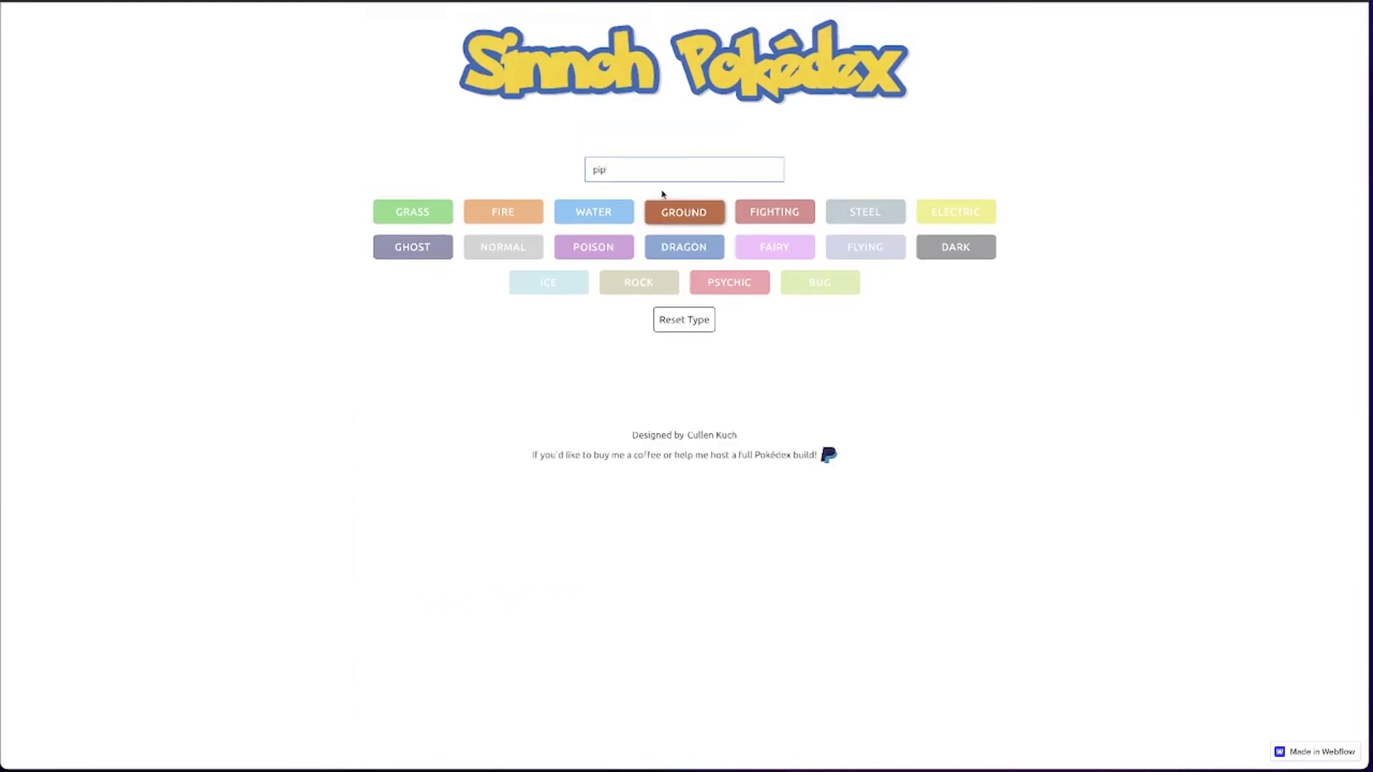
key("BackSpace")
key("BackSpace")
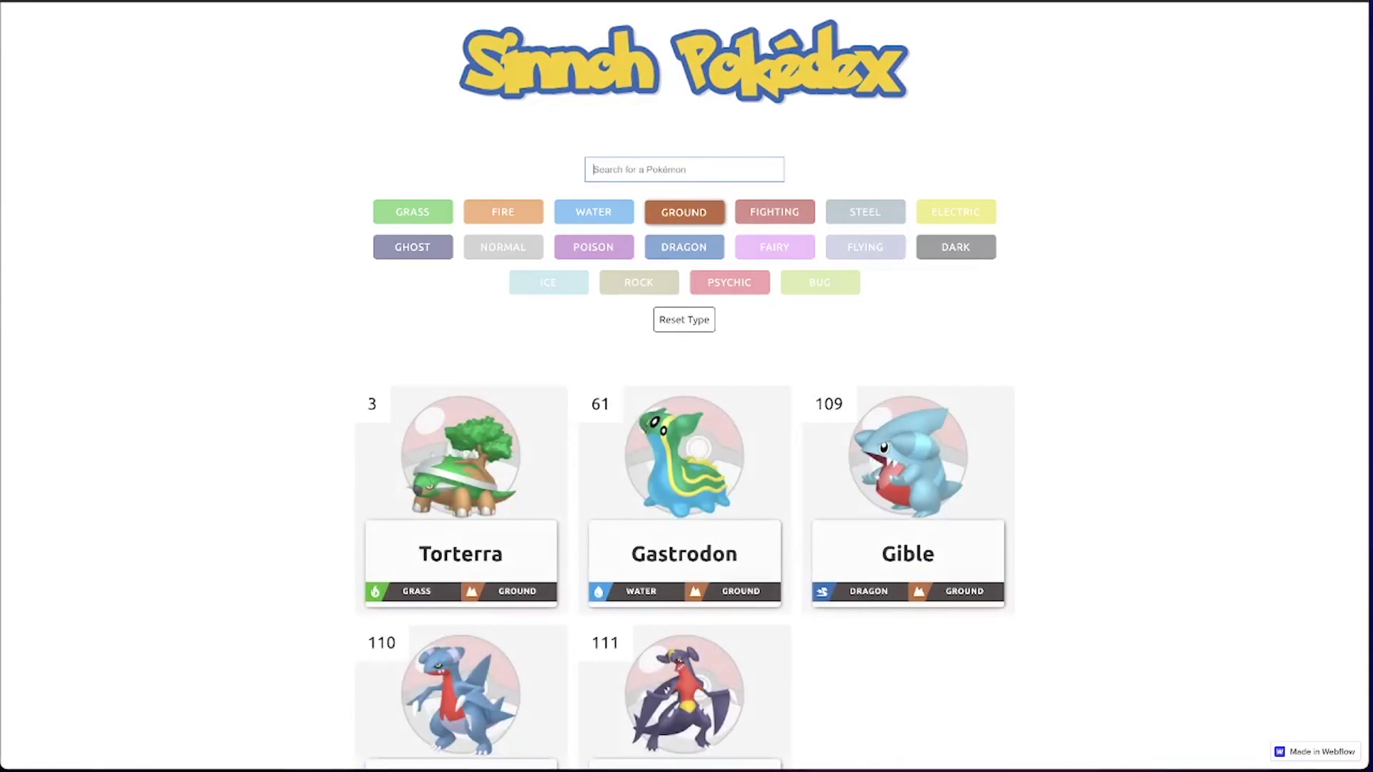
left_click(689, 321)
Step: Retest the GROUND and FLYING filters and the 'pip' search, clearing each with Reset Type
scroll(1066, 249, "down", 7)
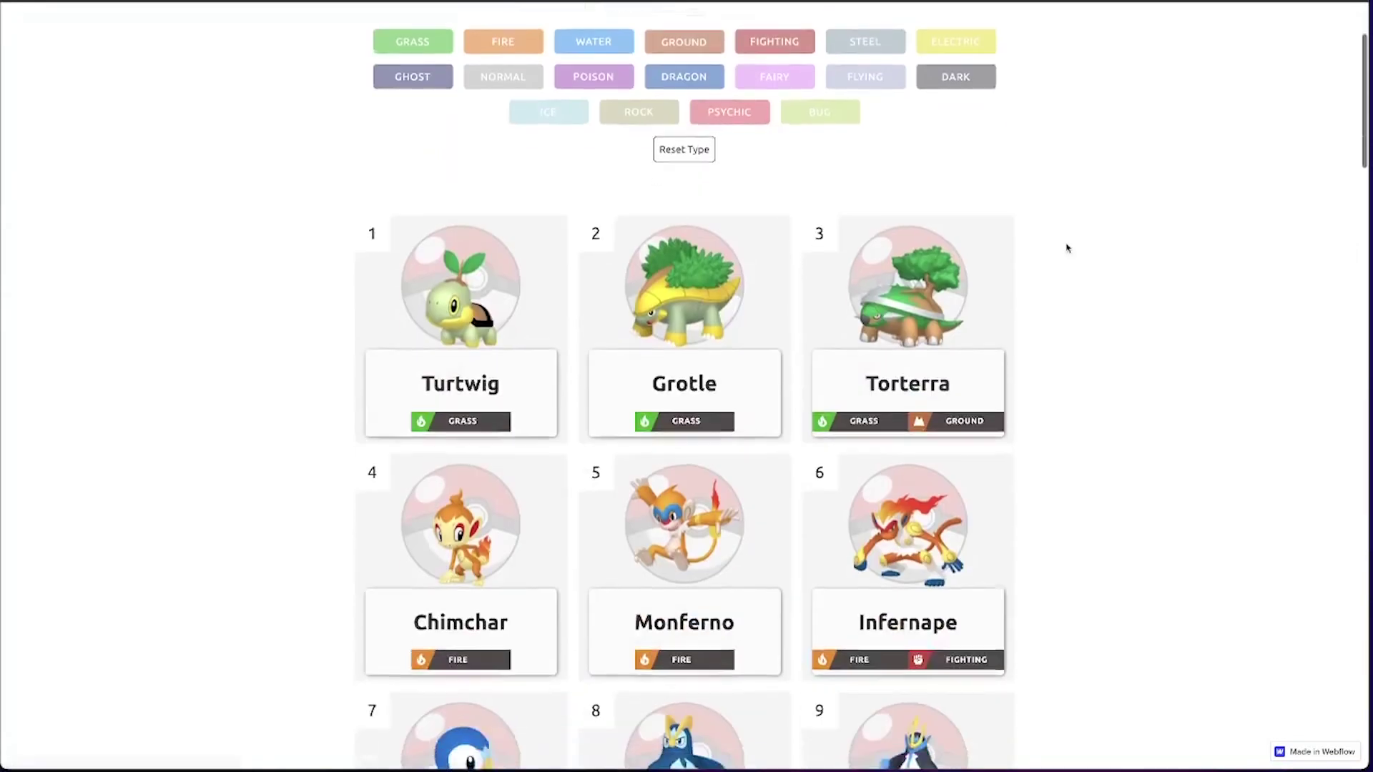
scroll(1065, 248, "up", 7)
left_click(683, 211)
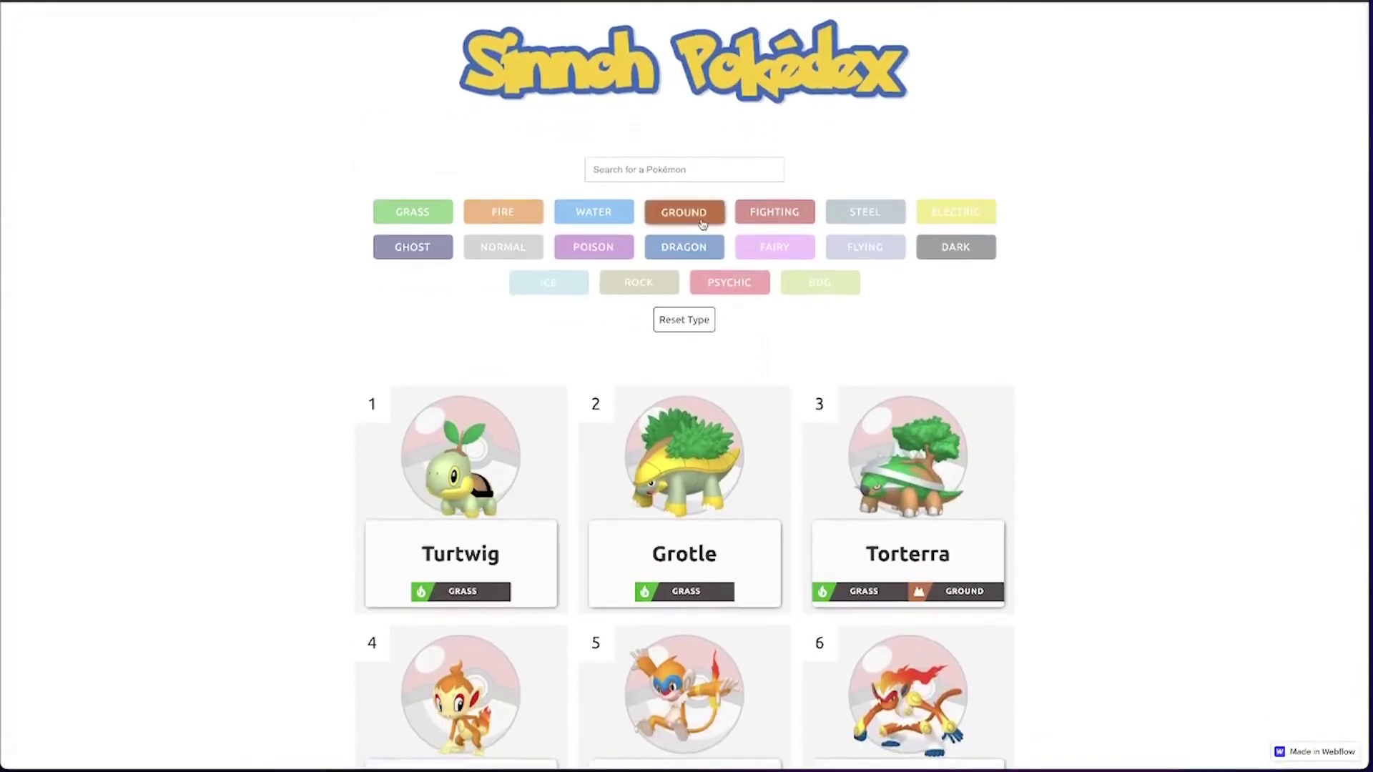
left_click(692, 323)
left_click(701, 173)
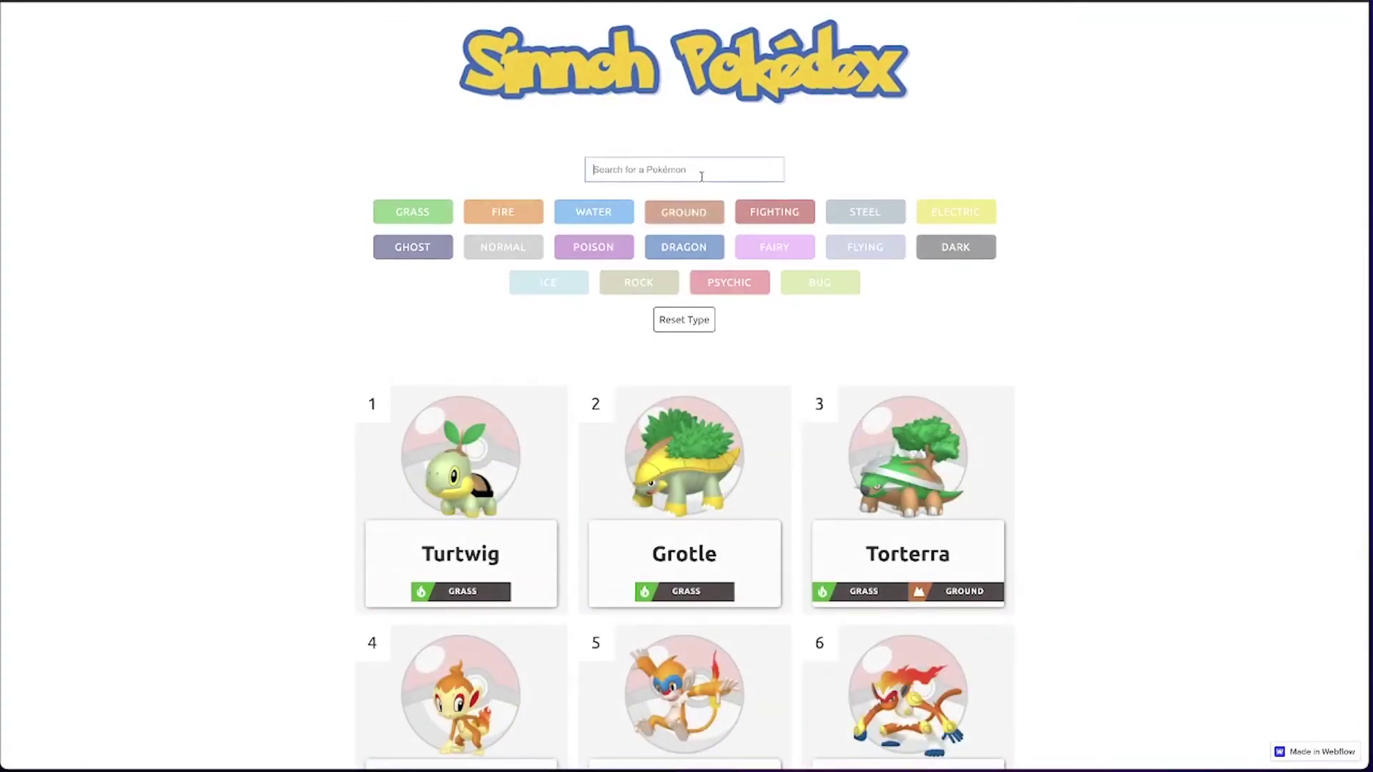
type("pip")
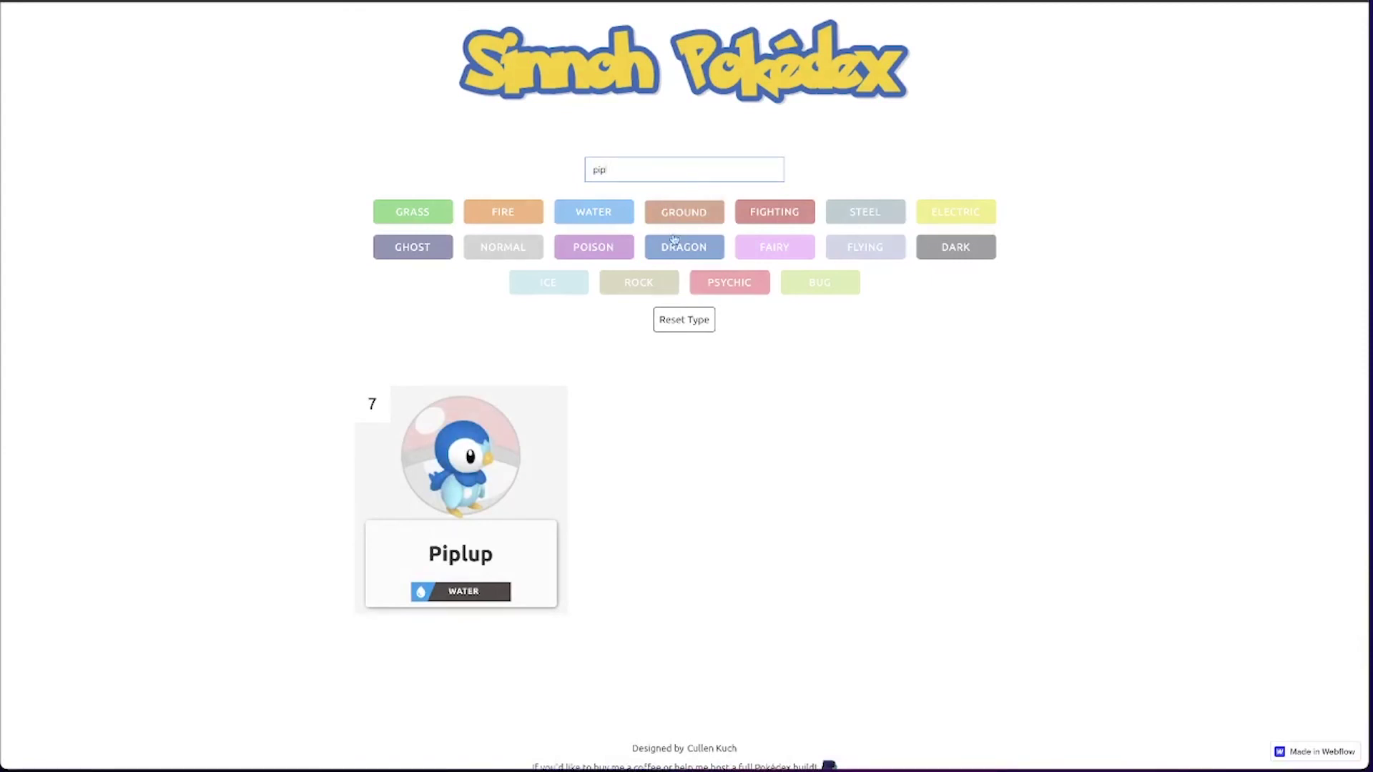
key("BackSpace")
key("BackSpace")
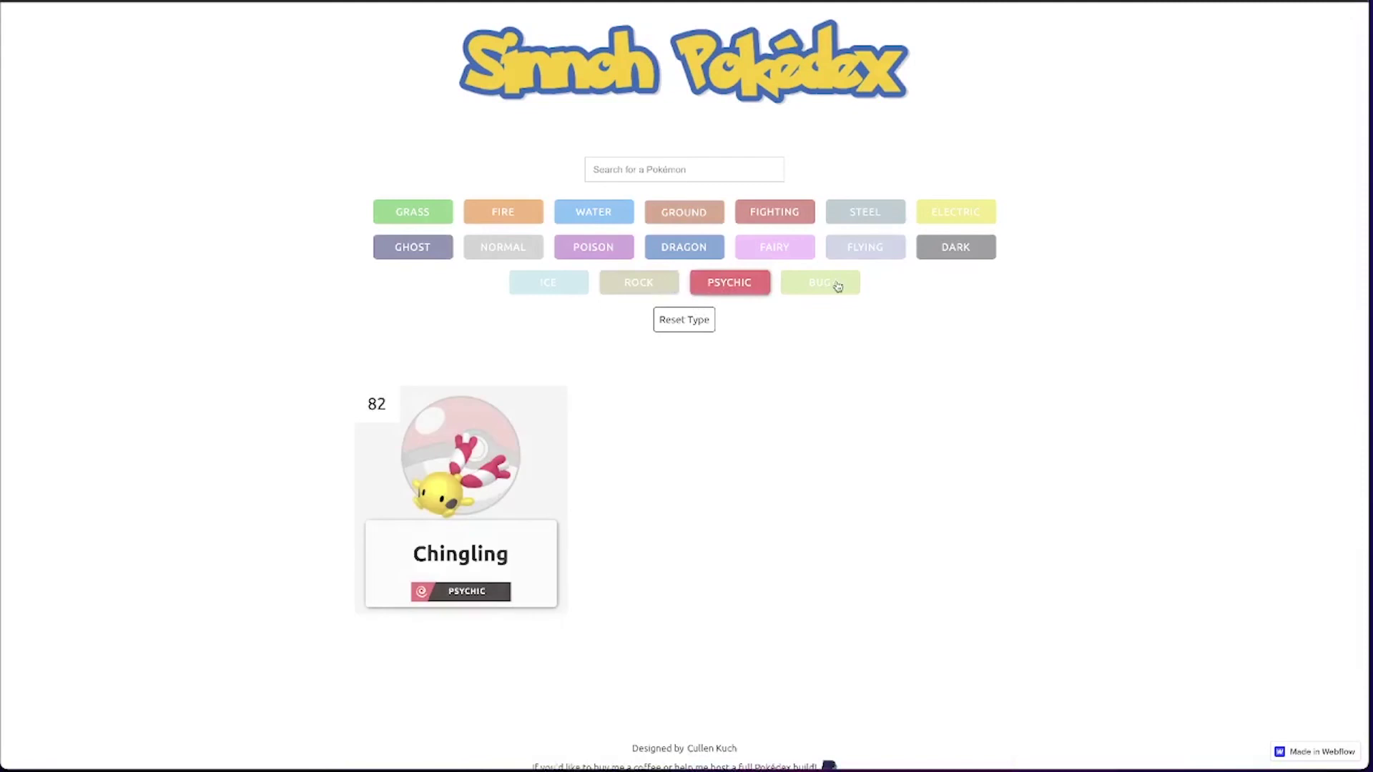
left_click(838, 255)
left_click(686, 326)
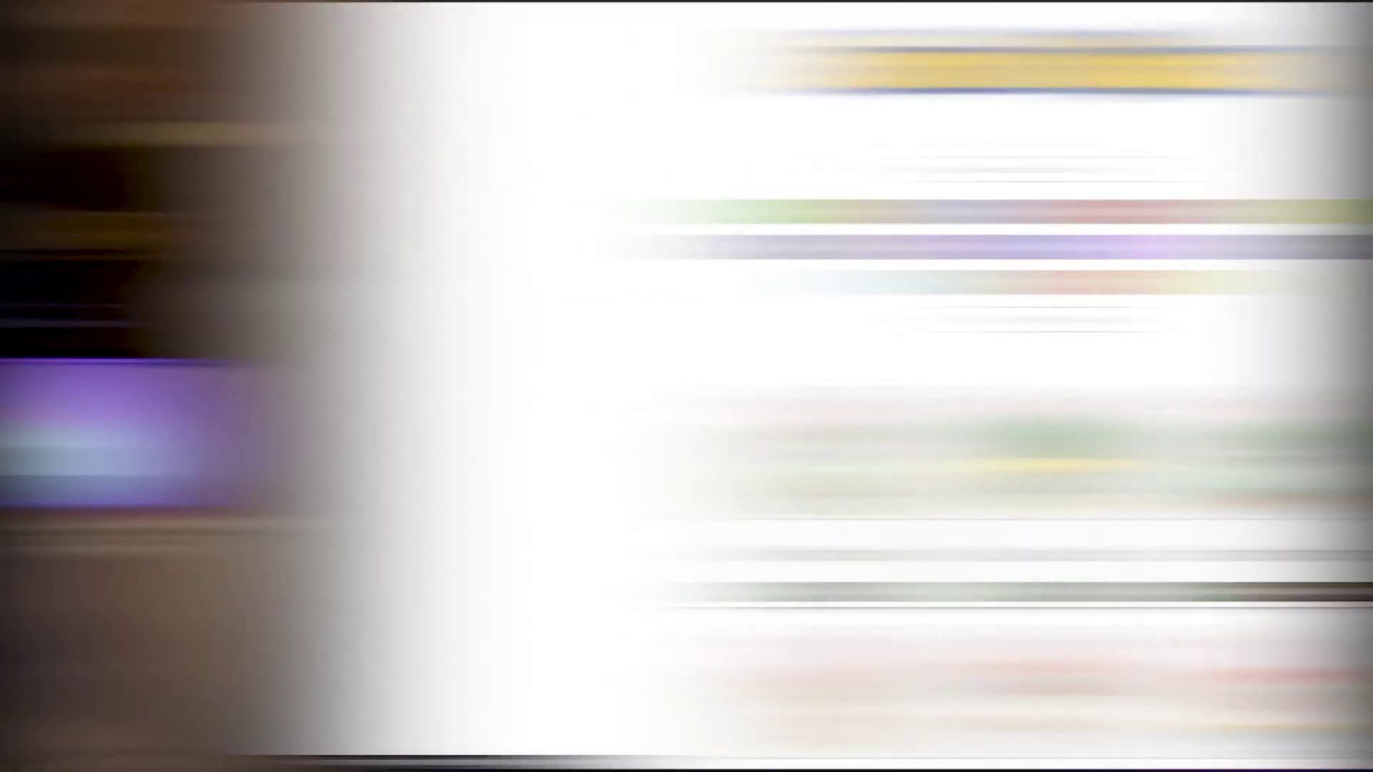